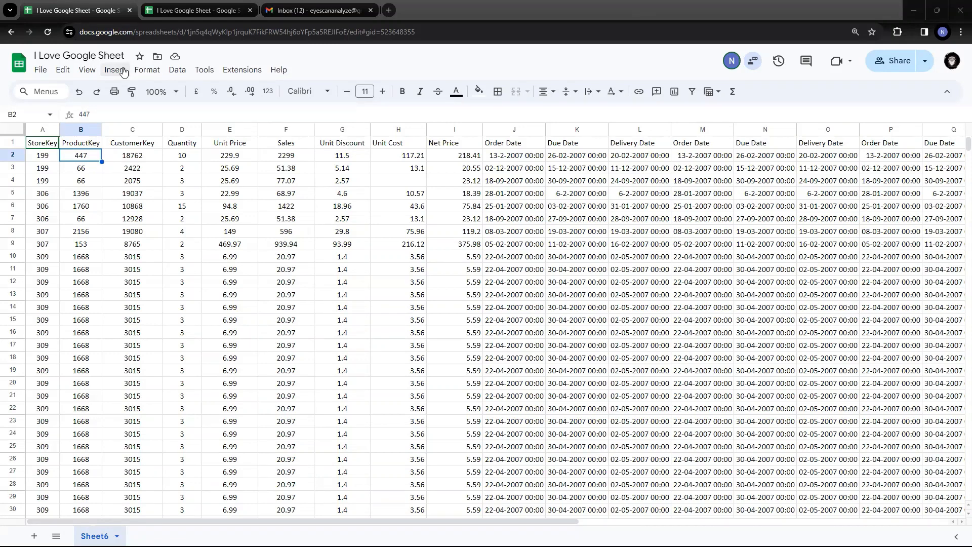
left_click(123, 71)
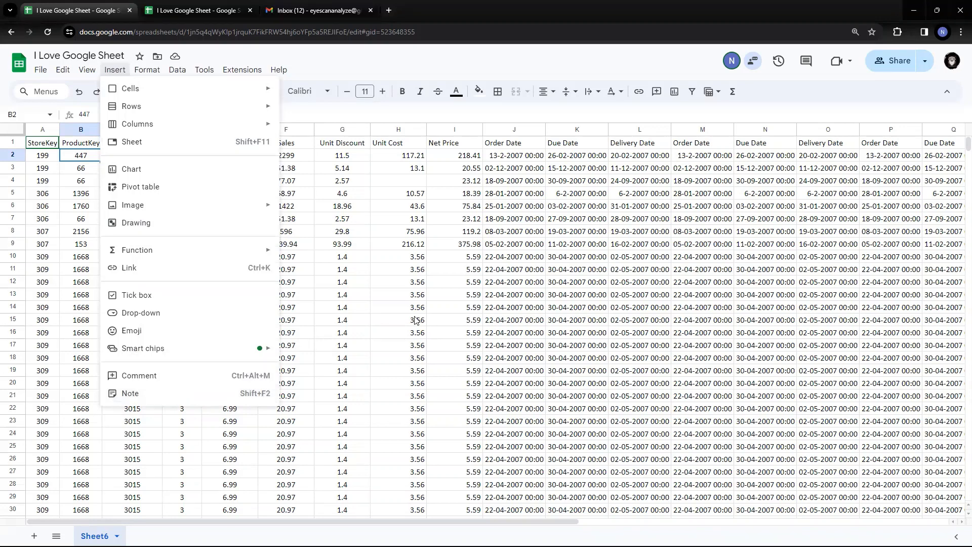
left_click(337, 258)
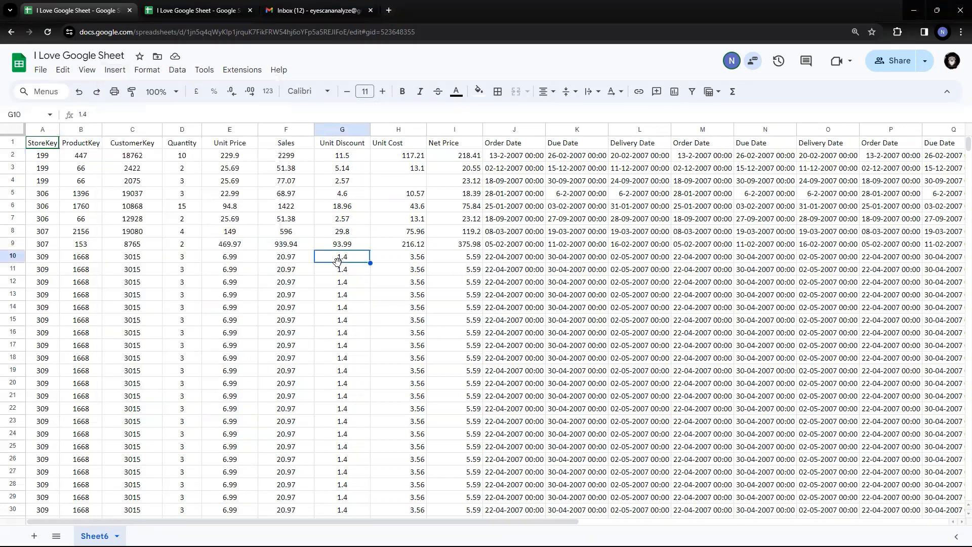
left_click(234, 247)
right_click(234, 251)
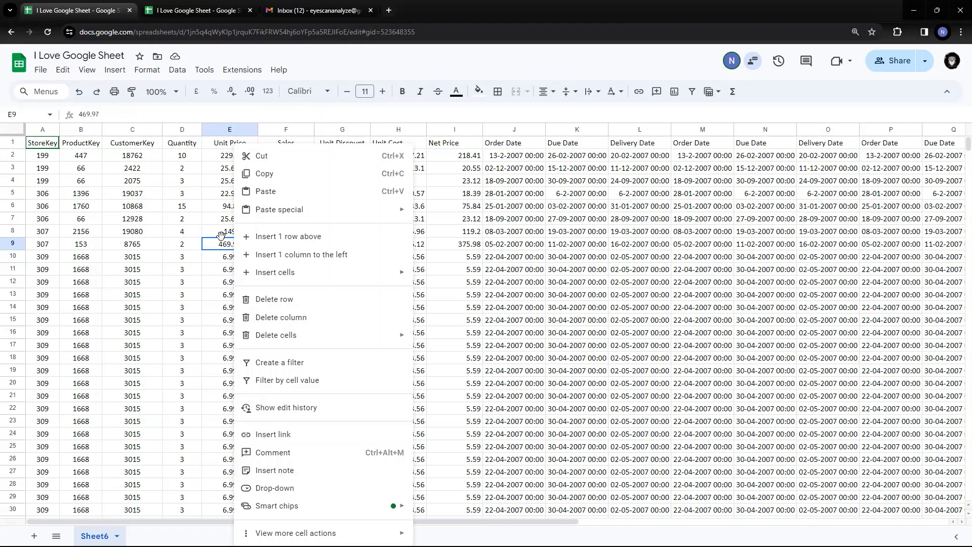
left_click(190, 247)
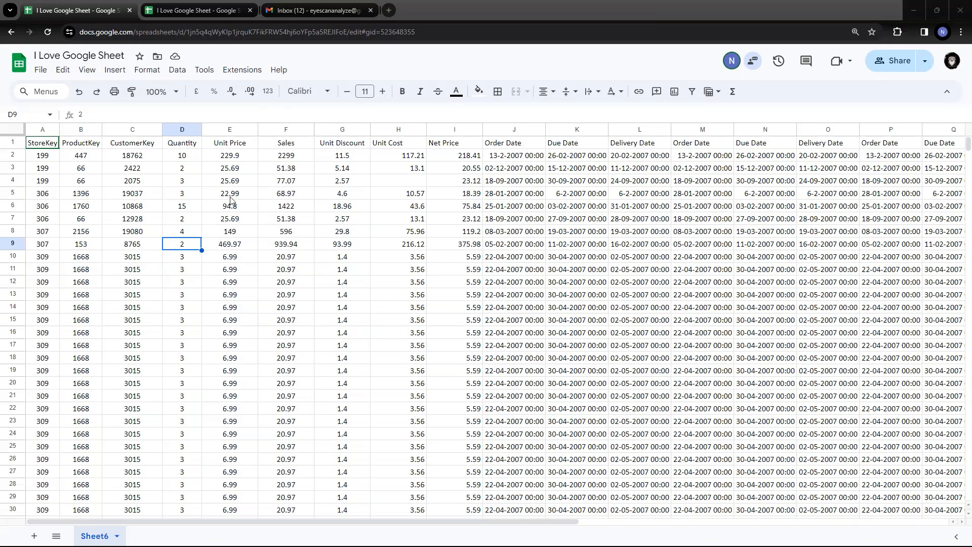
left_click(183, 172)
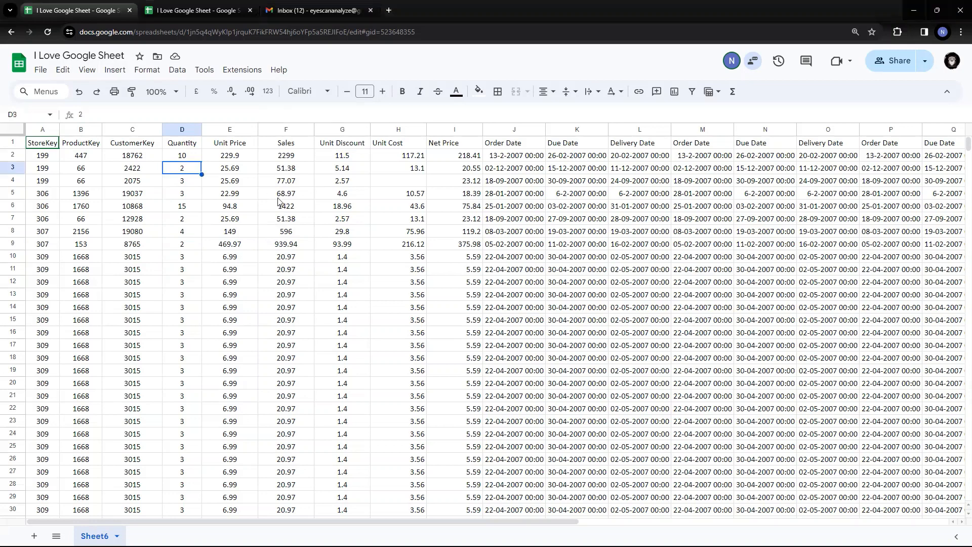
left_click(115, 70)
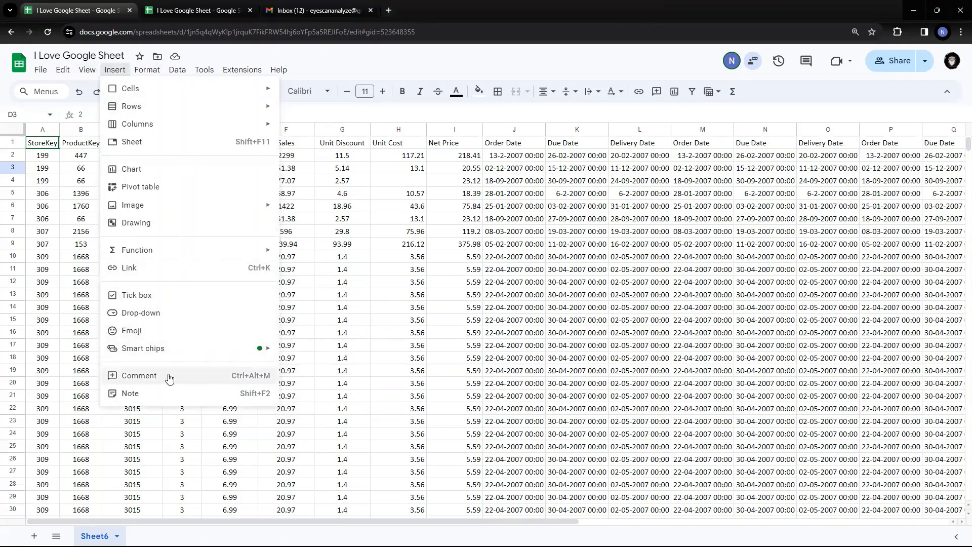
Add the comment "This is the unit cost" to cell H11 in the Unit Cost column.
left_click(381, 274)
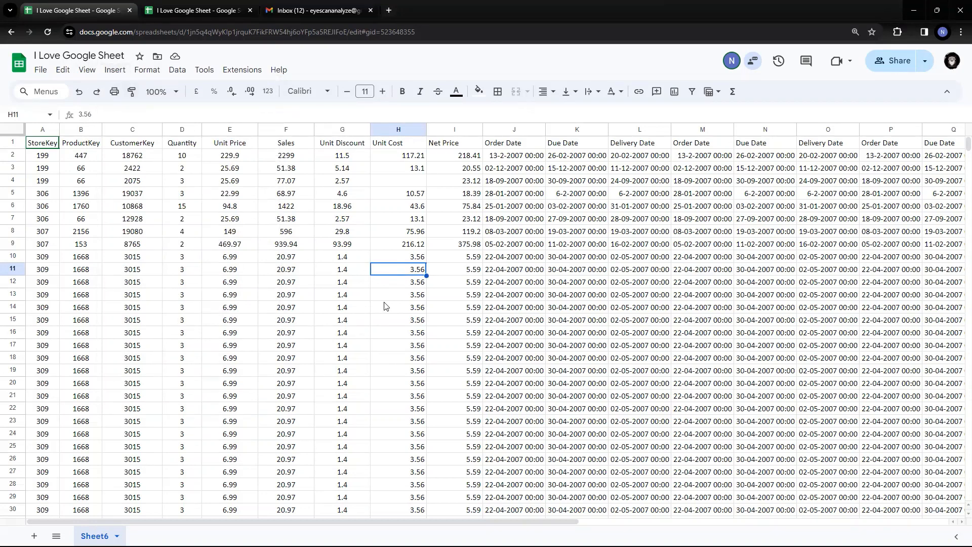
left_click(111, 70)
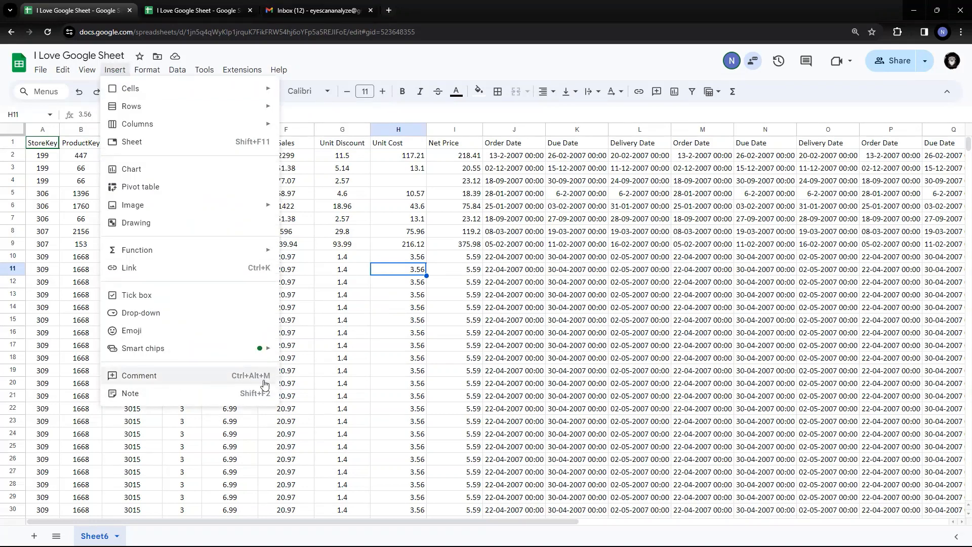
left_click(172, 375)
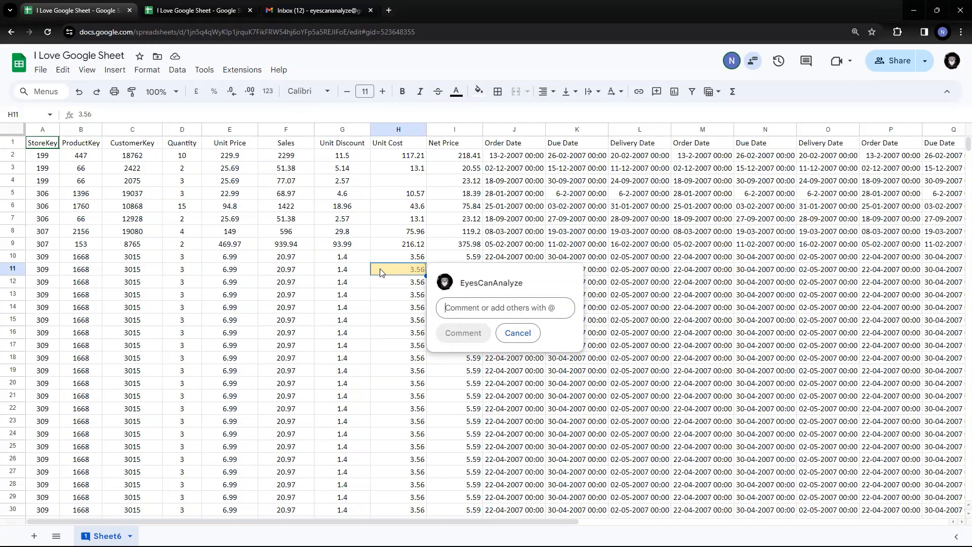
type("This is the ")
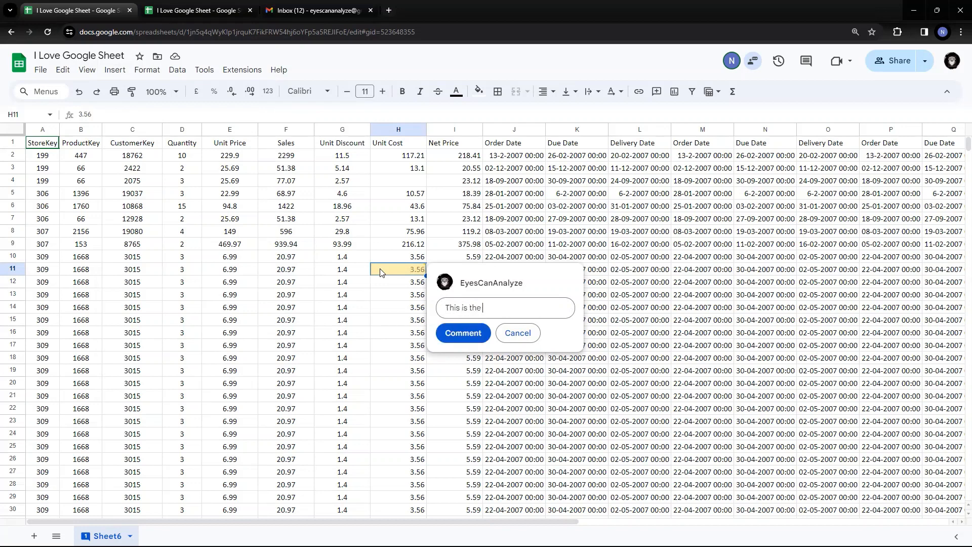
type("unit cot")
key("BackSpace")
type("st")
left_click(467, 344)
left_click(563, 374)
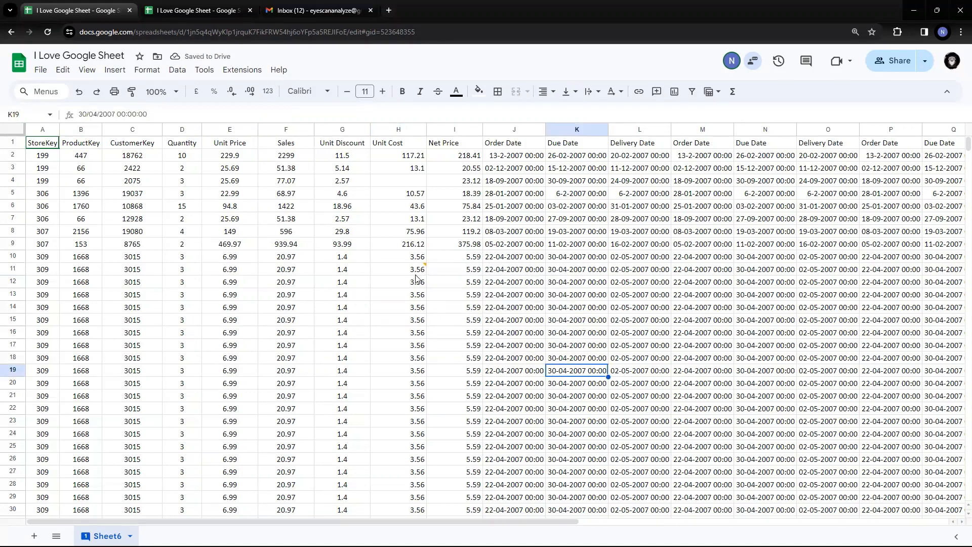
mouse_move(415, 274)
left_click_drag(415, 282, 415, 348)
left_click(474, 308)
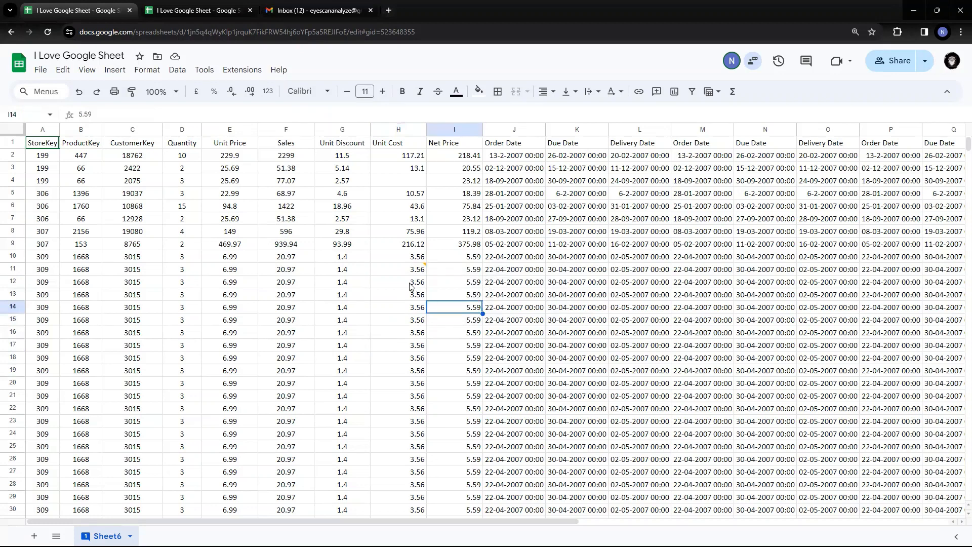
Add the comment "This is Unit COst" to the range H12:H16 in the Unit Cost column.
left_click_drag(412, 283, 411, 334)
right_click(411, 318)
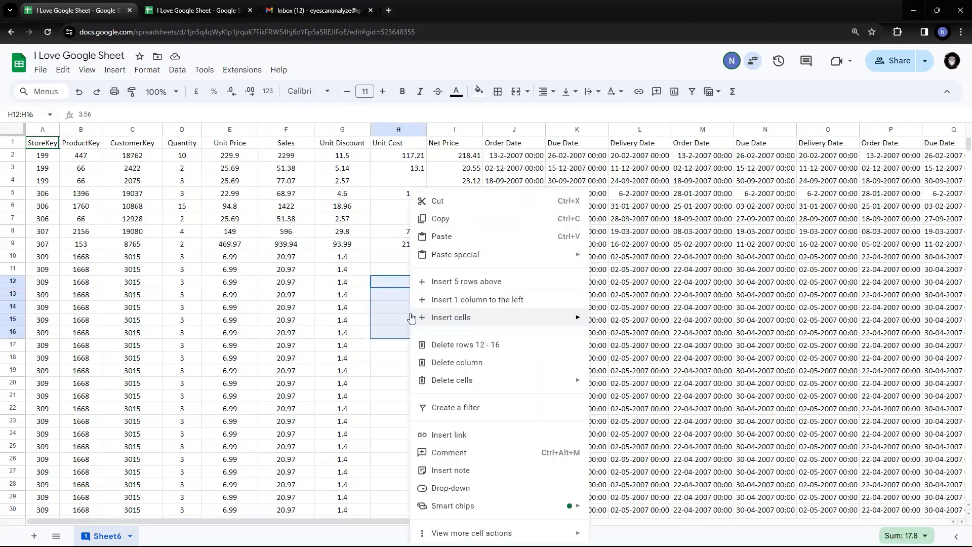
mouse_move(411, 318)
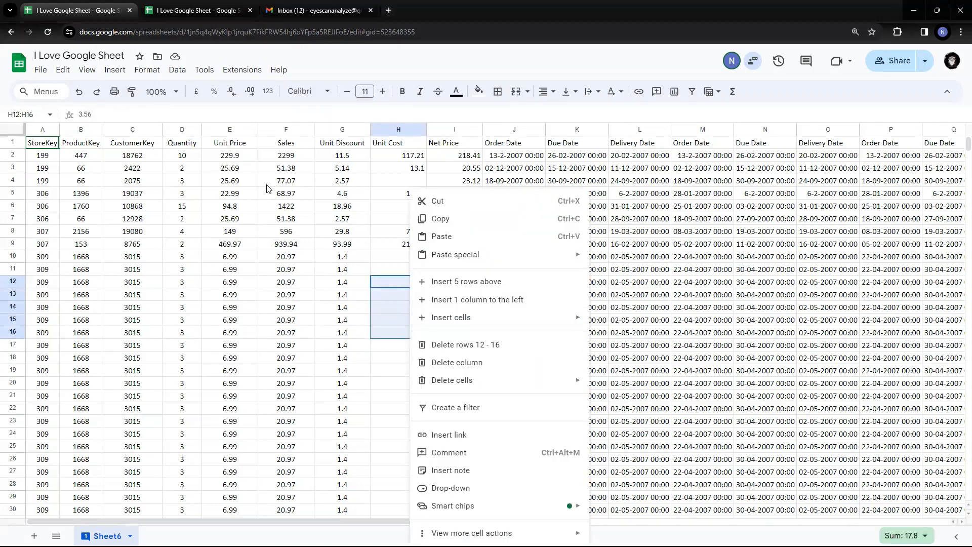
left_click(399, 278)
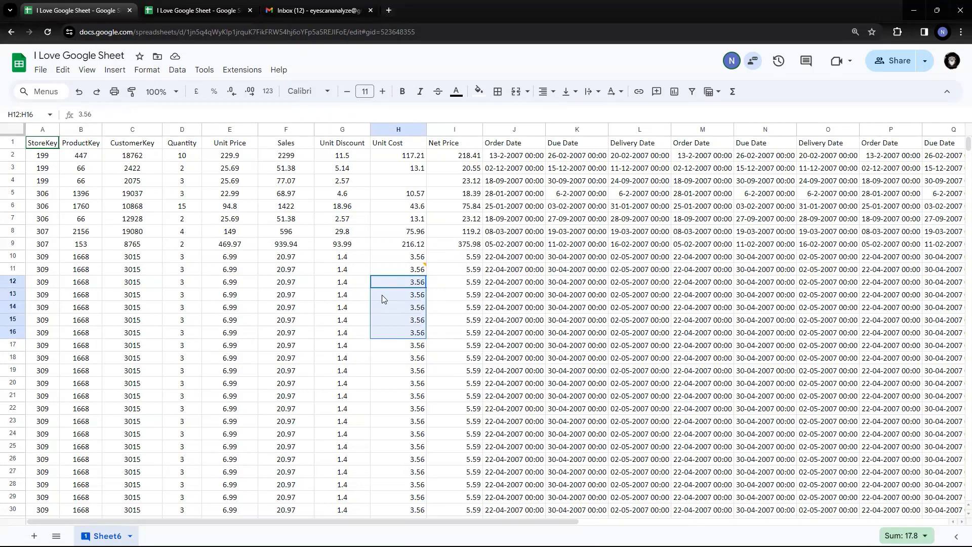
right_click(381, 295)
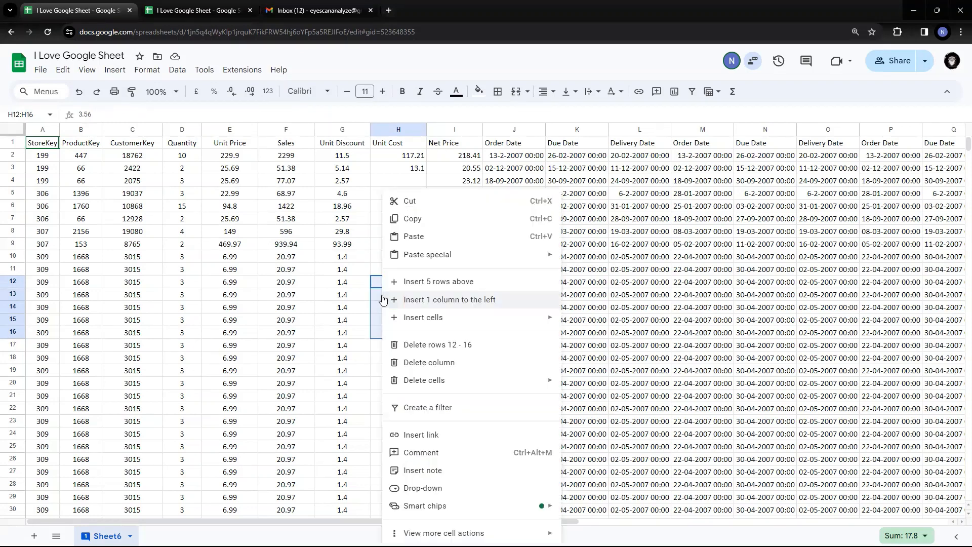
left_click(434, 453)
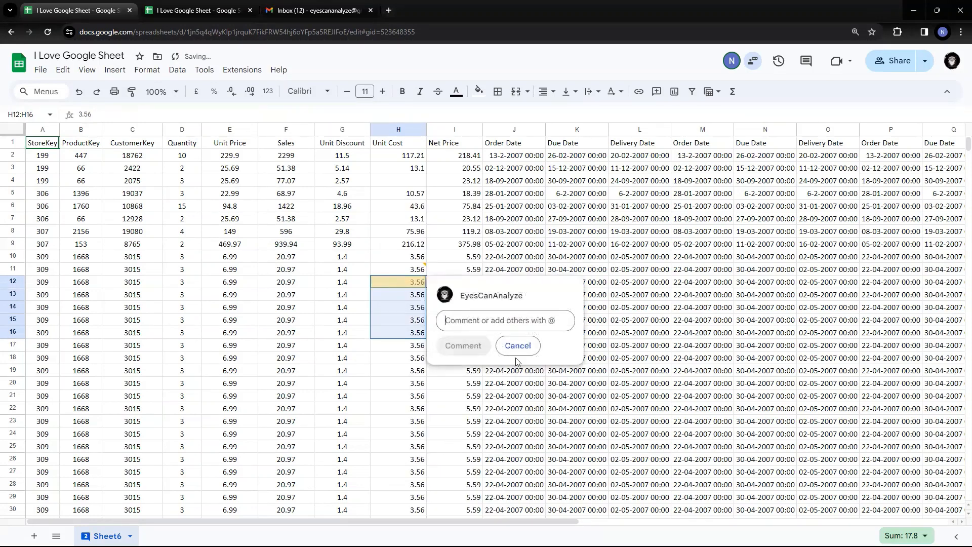
mouse_move(522, 296)
type("Th")
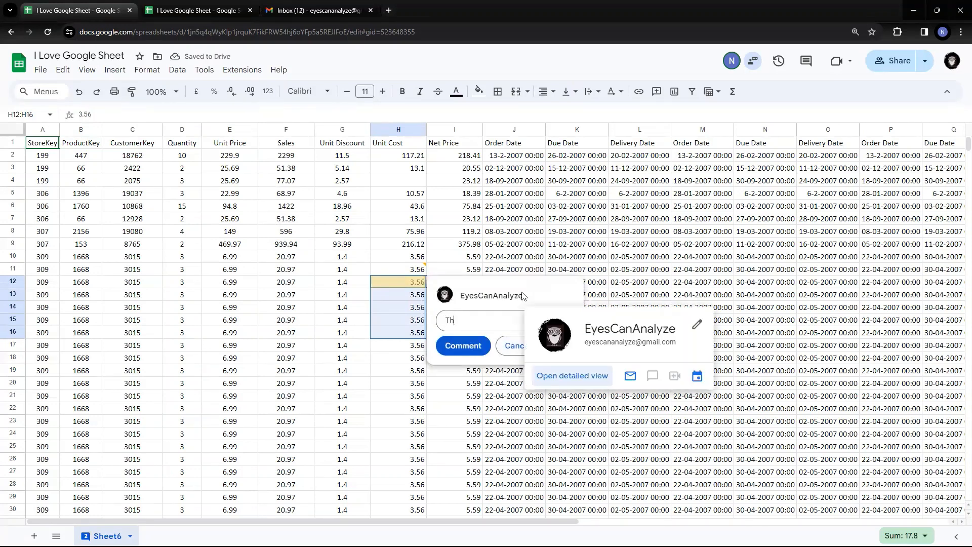
type("is is Unit COst")
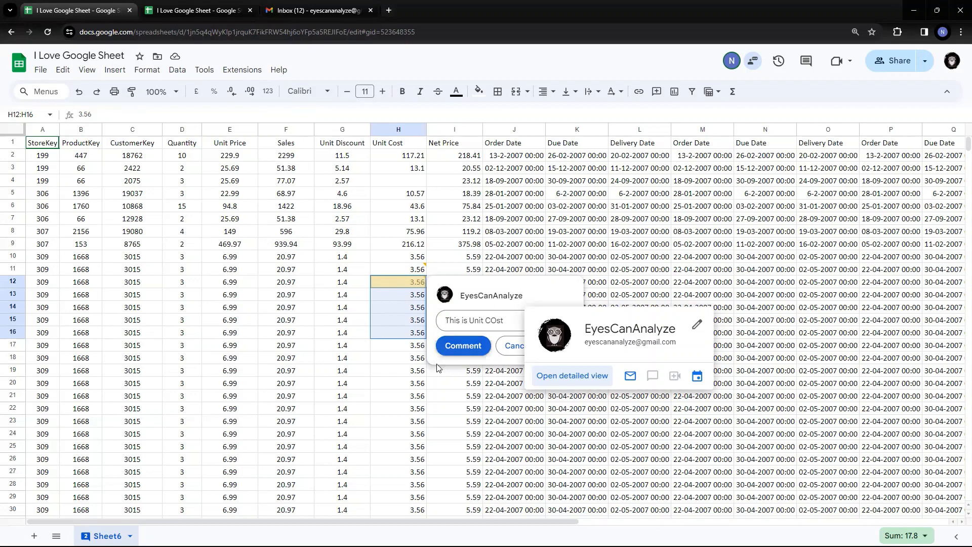
left_click(462, 346)
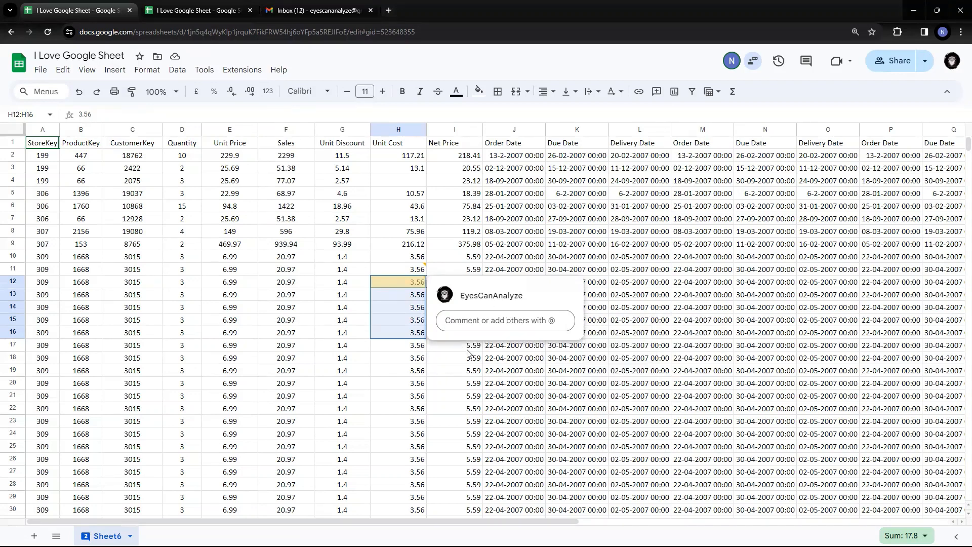
left_click(487, 359)
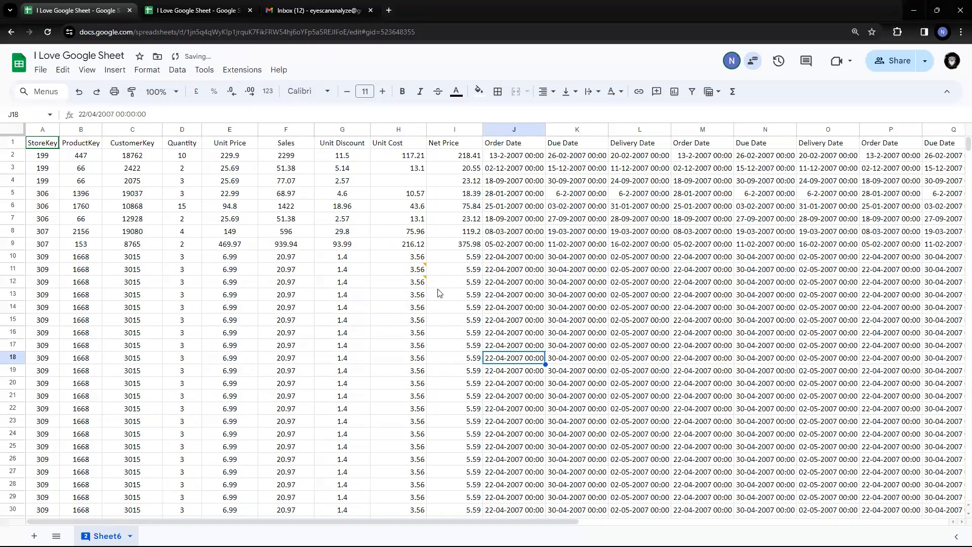
Open the comment on cell H12 to check its text.
mouse_move(415, 283)
left_click(415, 284)
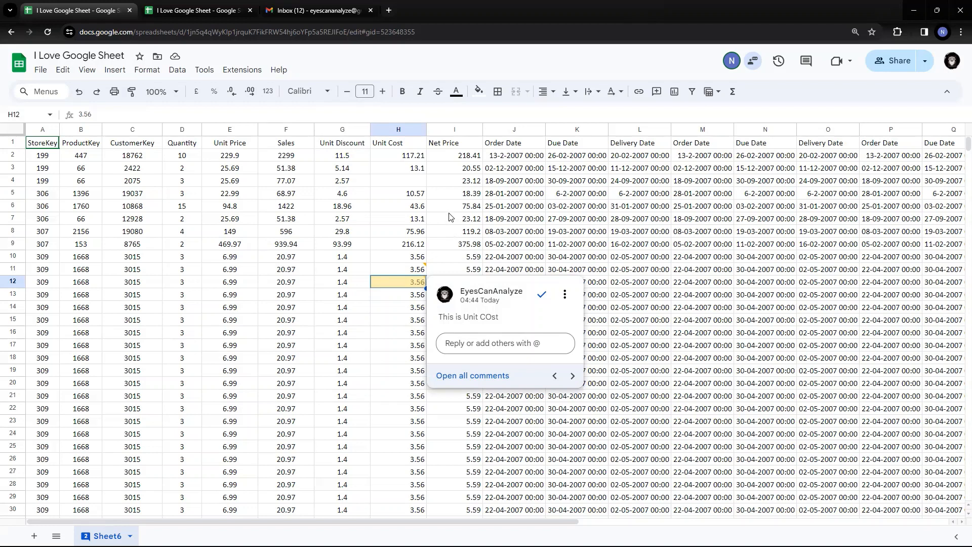
left_click(409, 307)
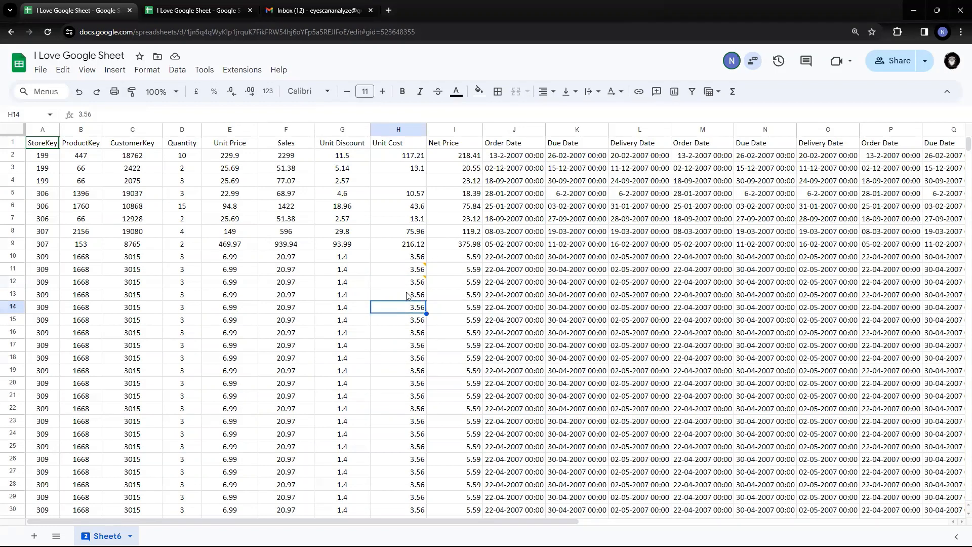
left_click(407, 283)
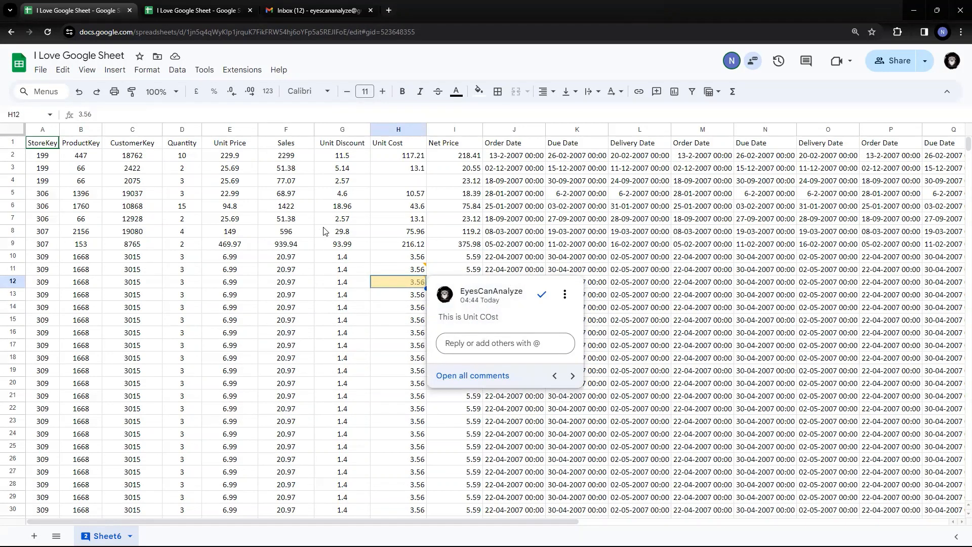
Switch to the same spreadsheet in the second account's browser tab and preview the comment on cell H11.
left_click(196, 11)
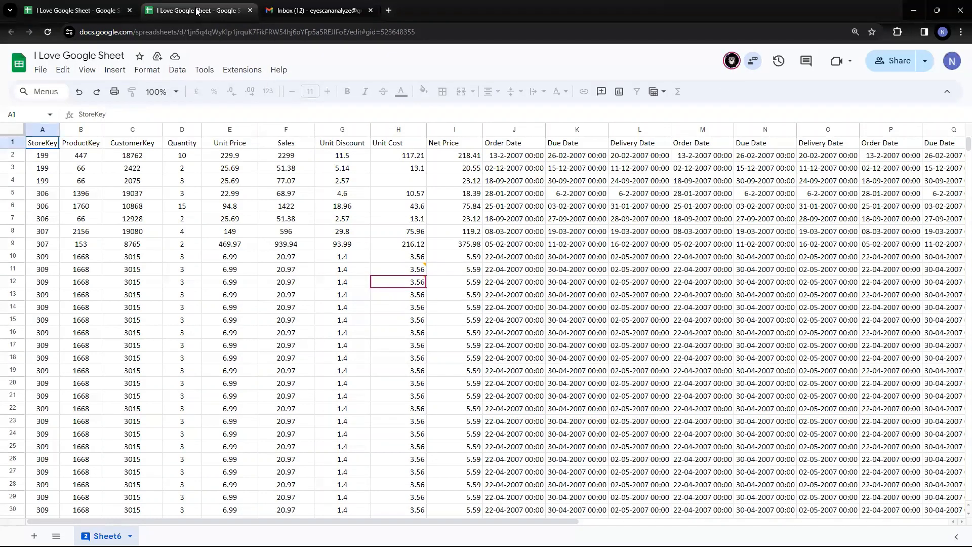
left_click(567, 218)
mouse_move(414, 268)
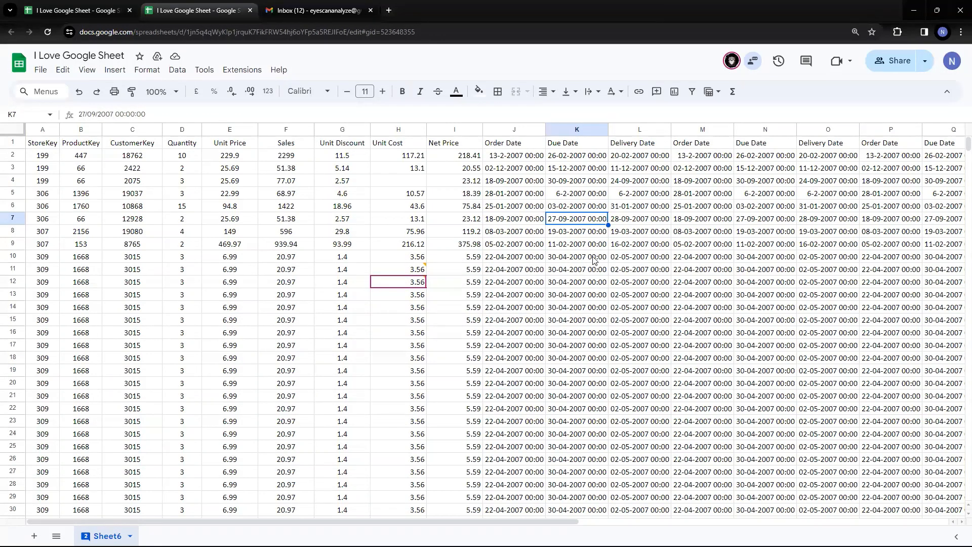
key("Down")
key("Down")
key("Down")
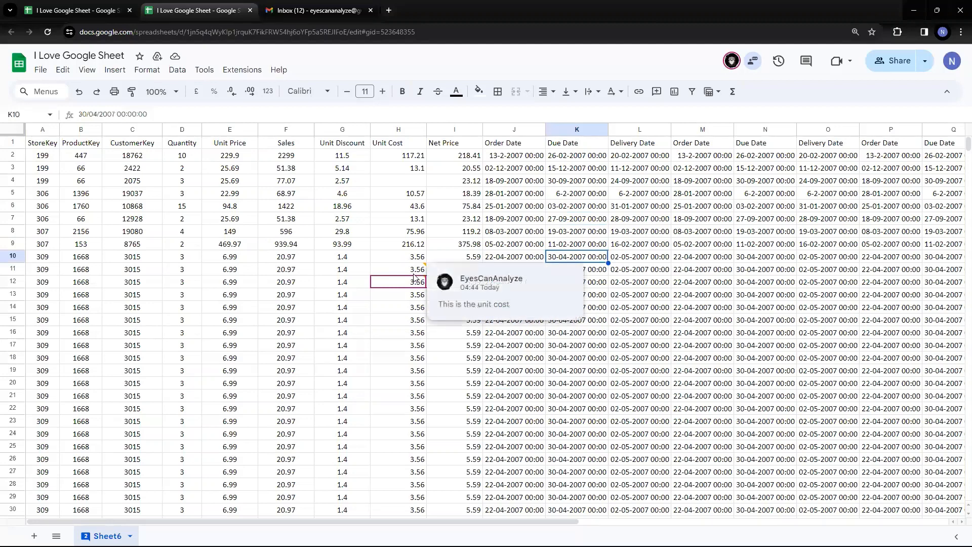
Compare both accounts' tabs, and in the second account's one open the comments on cells H11 and H12 for reading.
left_click(69, 8)
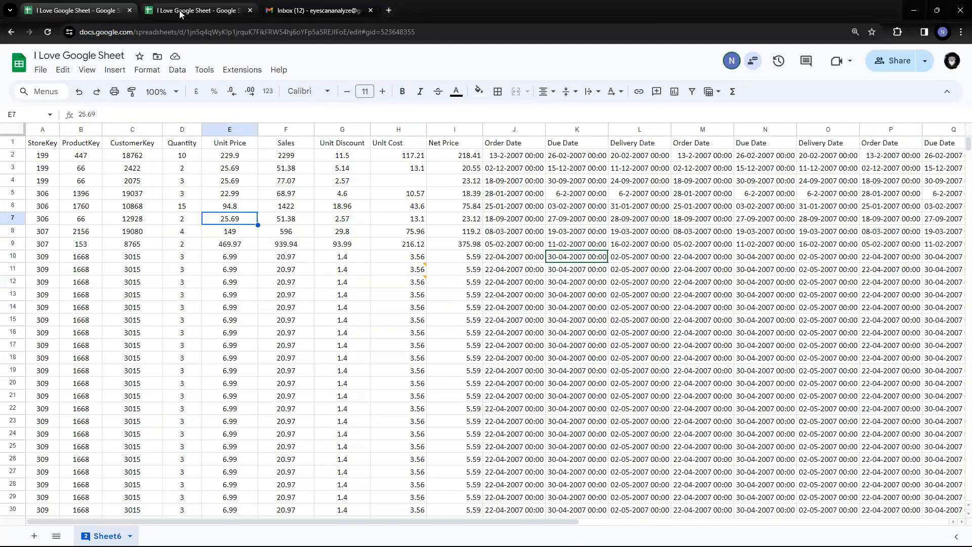
key("ctrl+Tab")
left_click(408, 268)
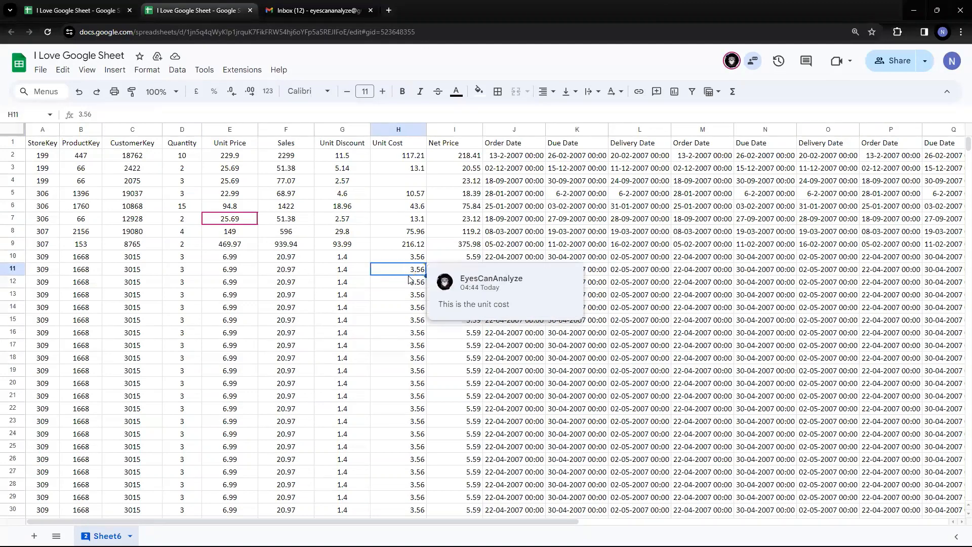
right_click(408, 278)
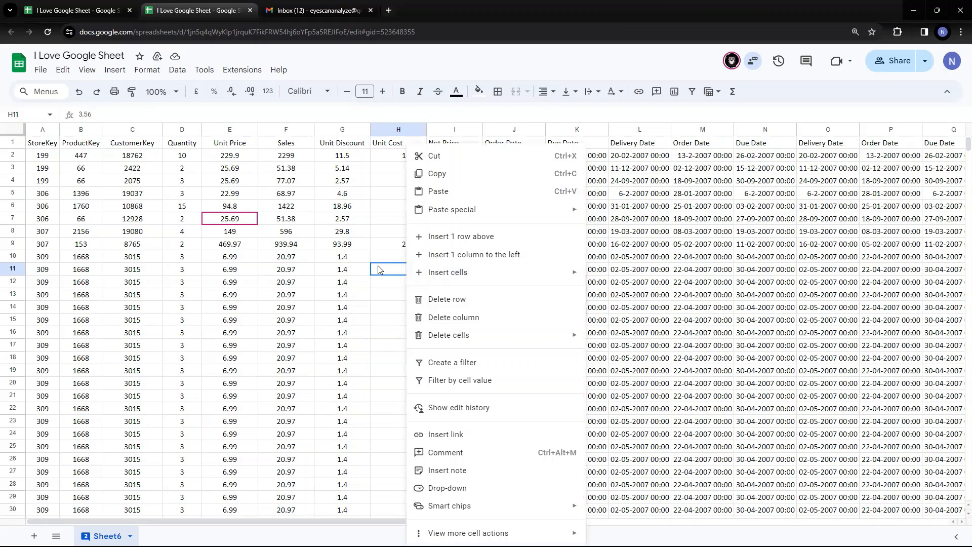
key("Escape")
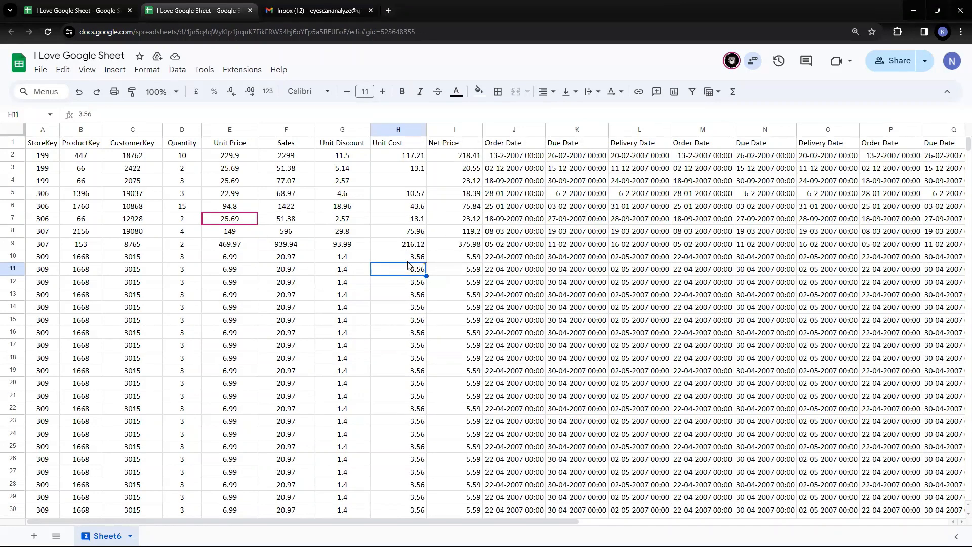
left_click(408, 326)
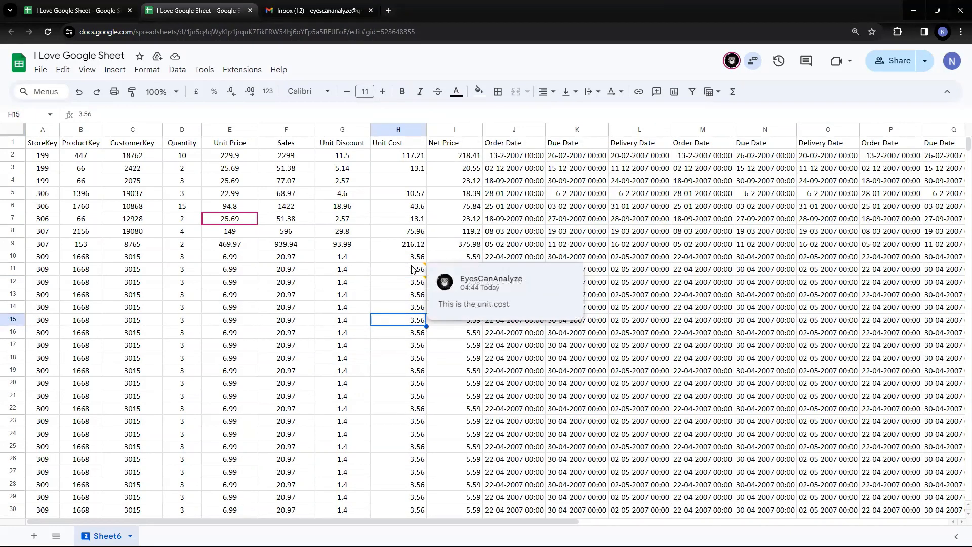
left_click(412, 269)
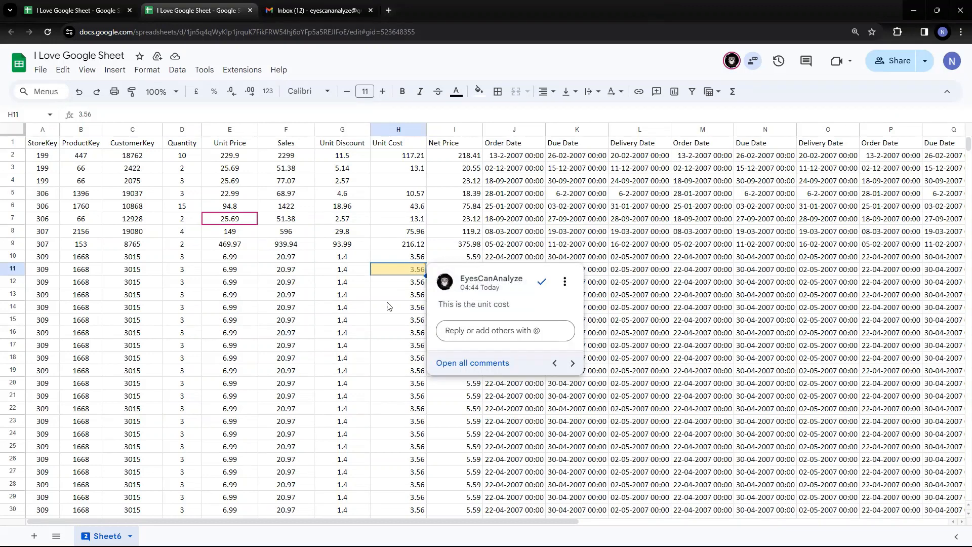
left_click(387, 332)
left_click(403, 285)
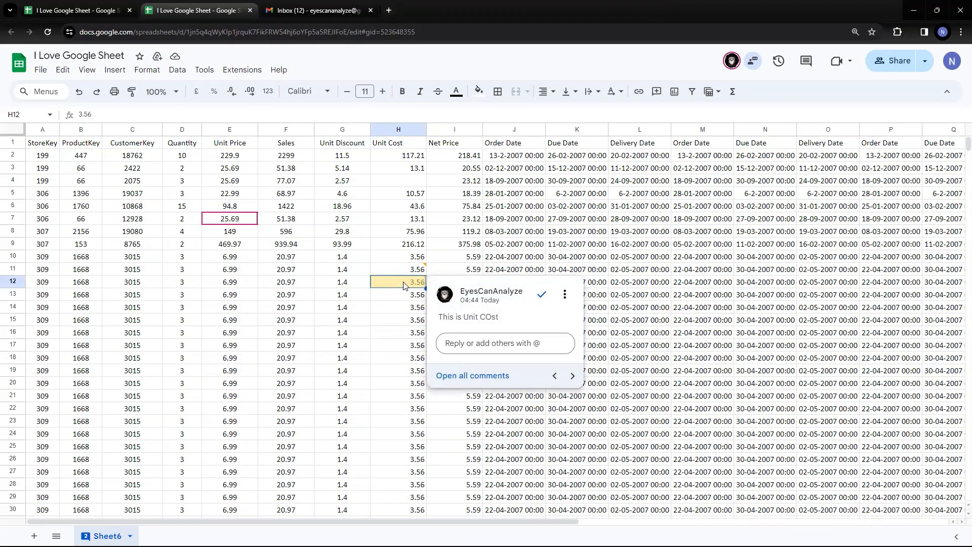
left_click(404, 272)
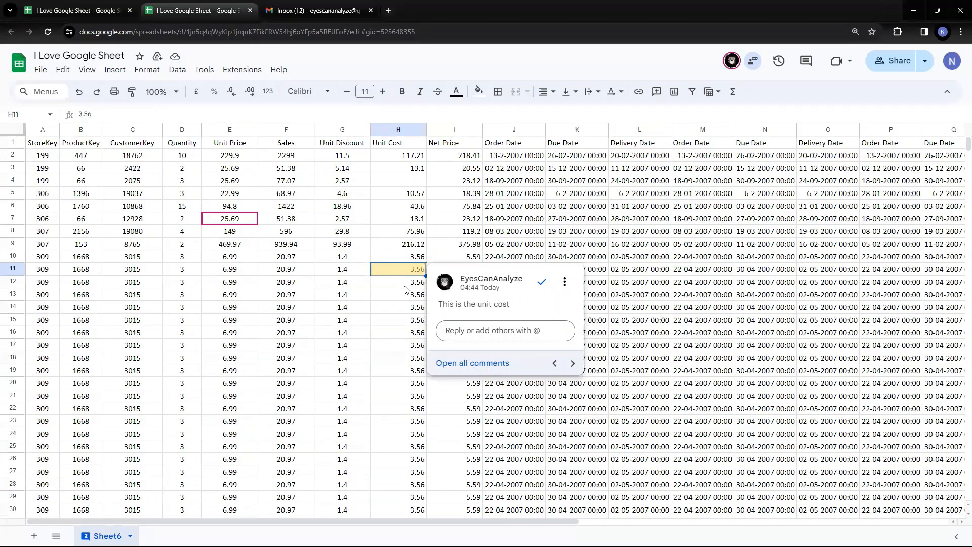
Reply "Hi this is not correct" to the comment on cell H12, mentioning the comment author's e-mail address, and close the thread.
left_click(404, 286)
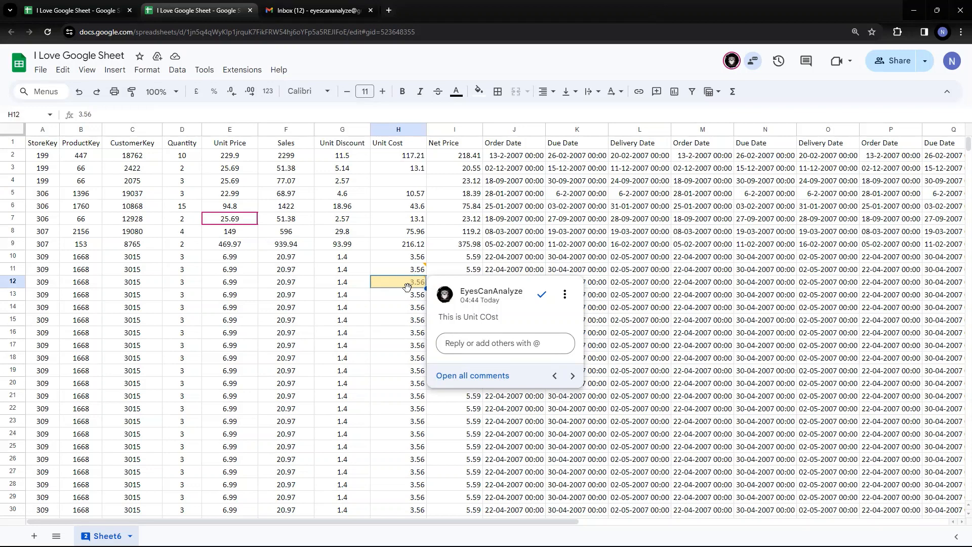
left_click(471, 343)
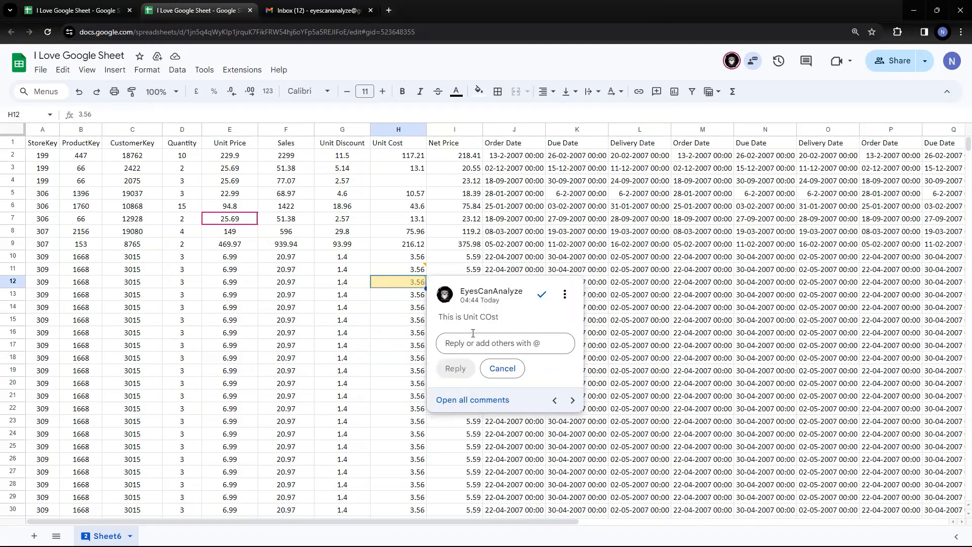
type("Hi t")
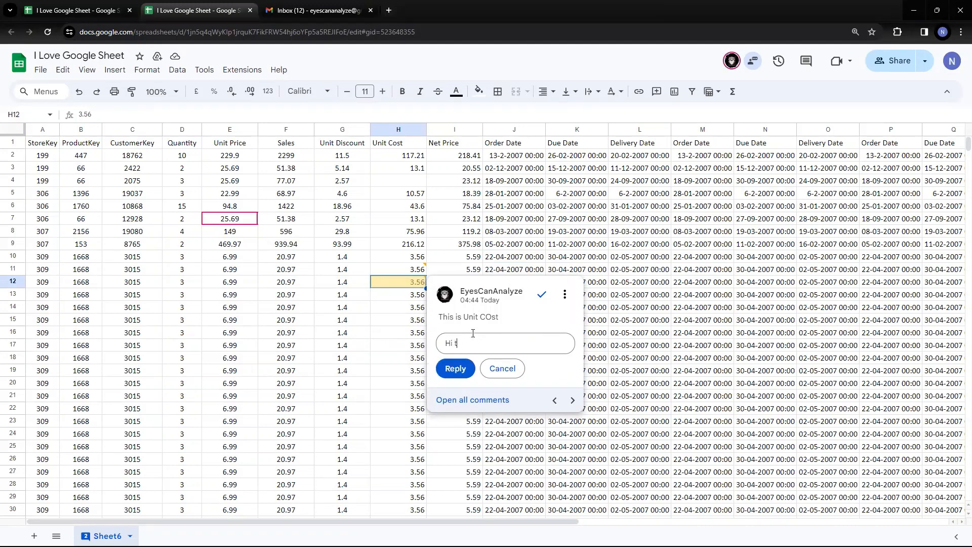
type("his is not correct")
type("@eye")
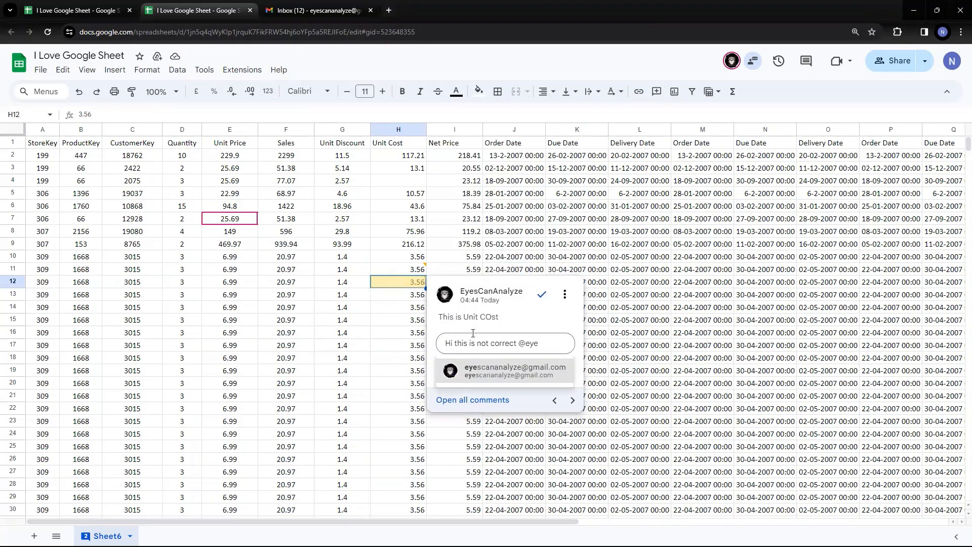
left_click(499, 375)
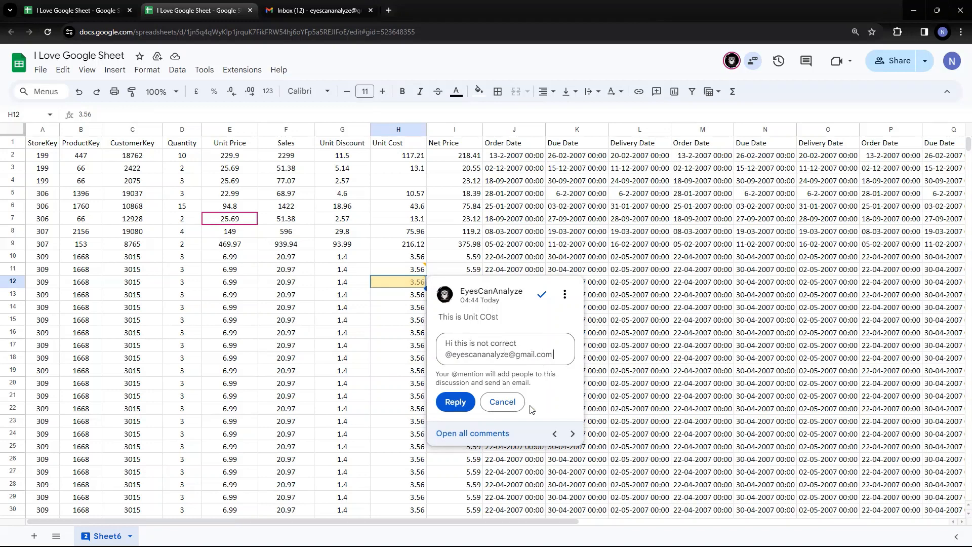
left_click(460, 405)
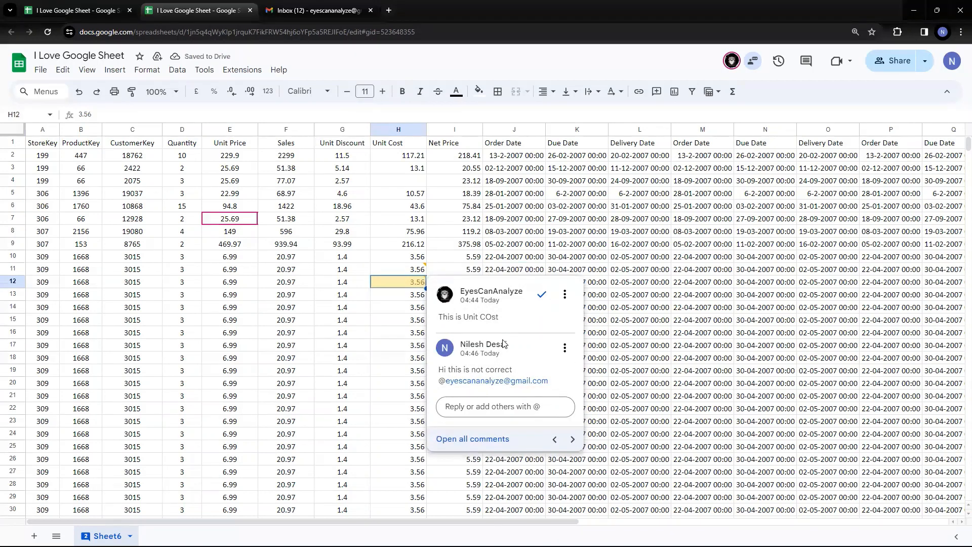
left_click(631, 326)
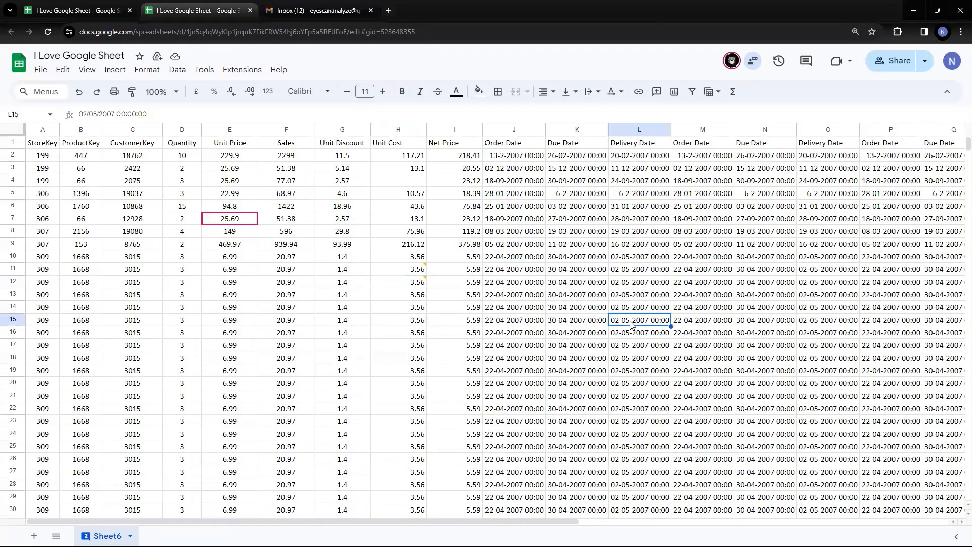
Preview the comments in the first account's spreadsheet tab, then reload its Gmail inbox and check Primary and Promotions for the mention e-mail.
left_click(88, 6)
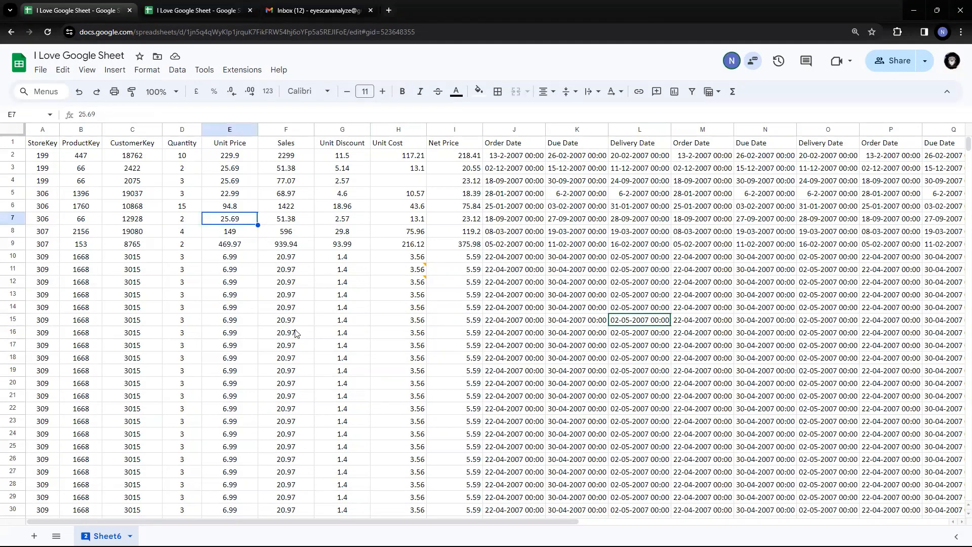
mouse_move(414, 285)
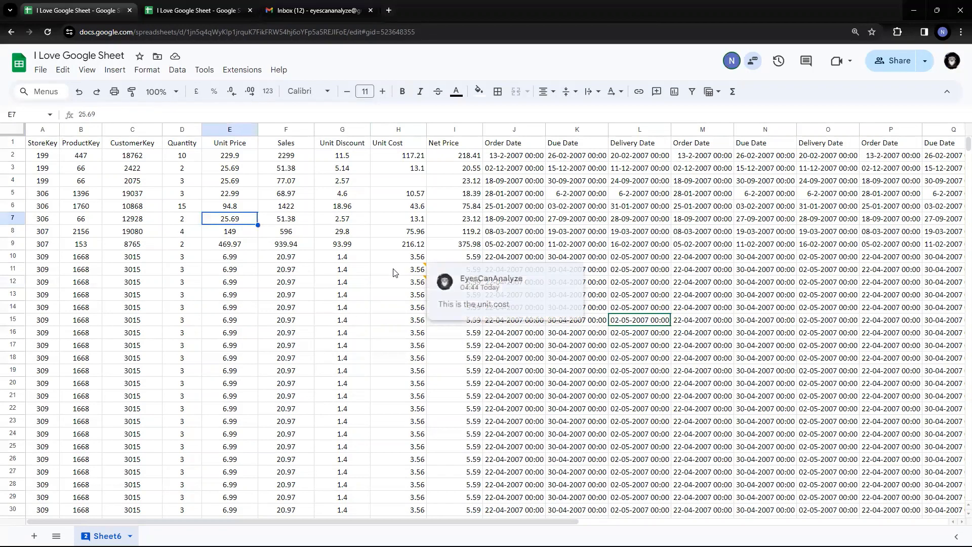
left_click(311, 9)
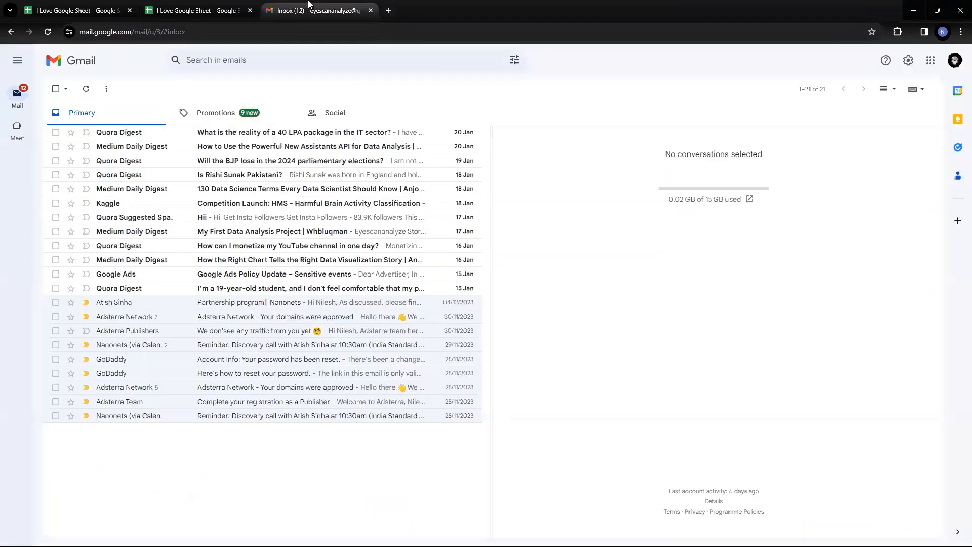
left_click(48, 38)
left_click(46, 33)
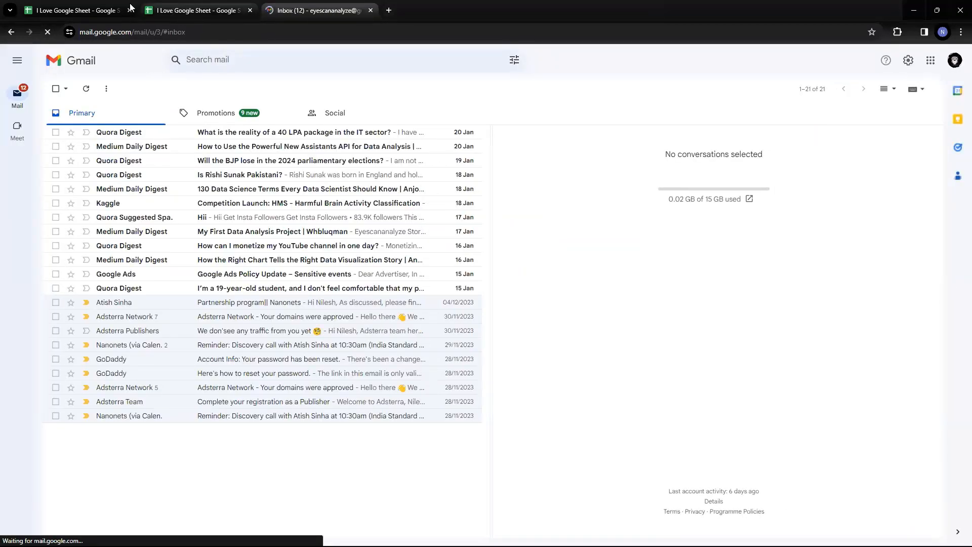
left_click(66, 4)
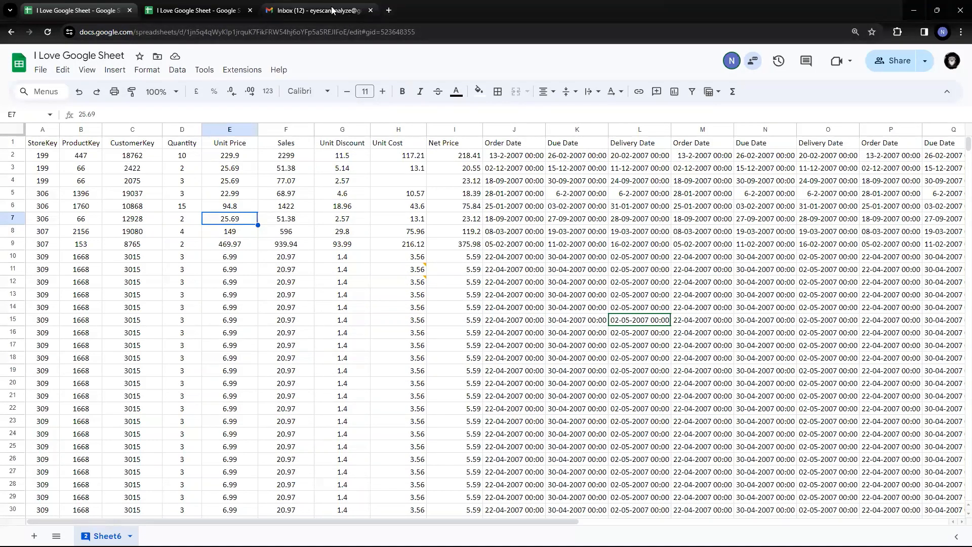
left_click(314, 10)
left_click(216, 113)
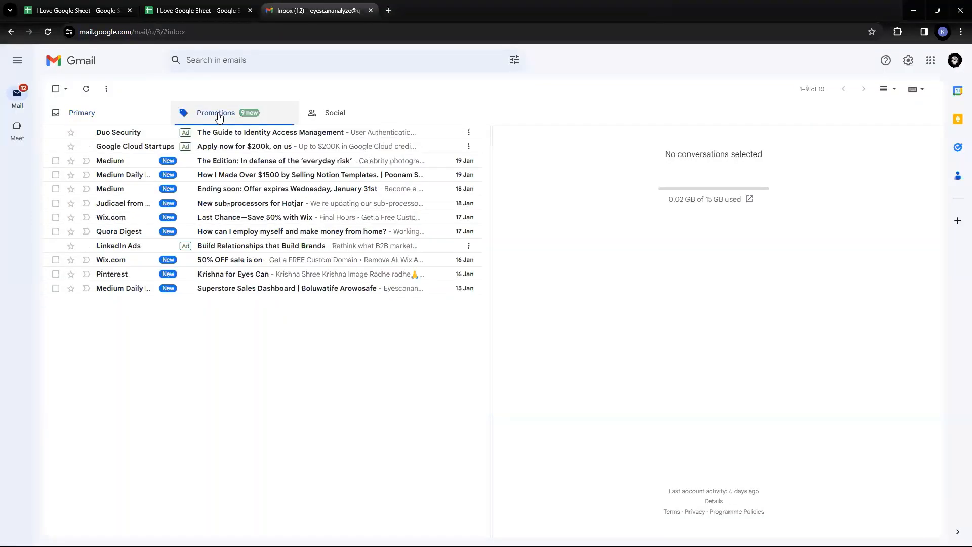
left_click(112, 114)
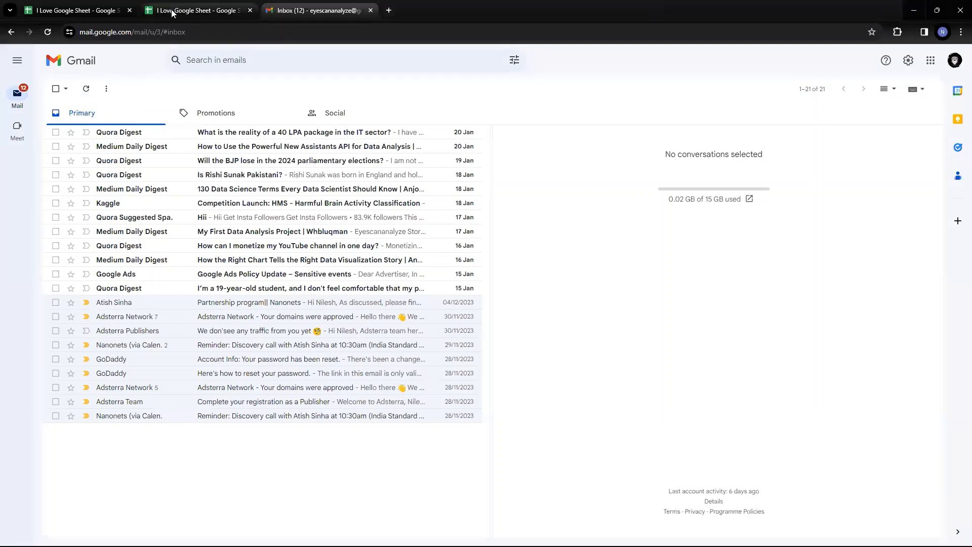
In the first account's spreadsheet tab, react to the reply on cell H12 with a thumbs-up emoji.
left_click(89, 12)
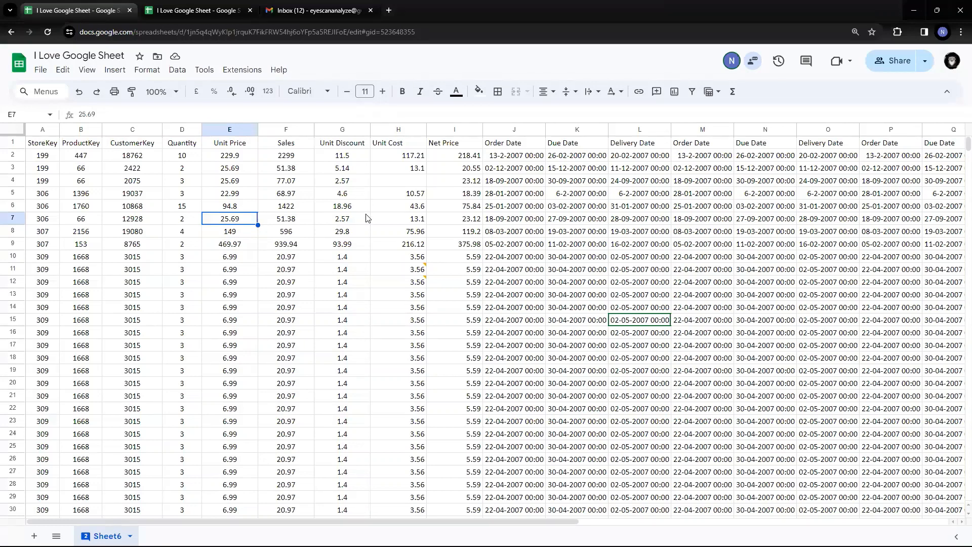
mouse_move(405, 281)
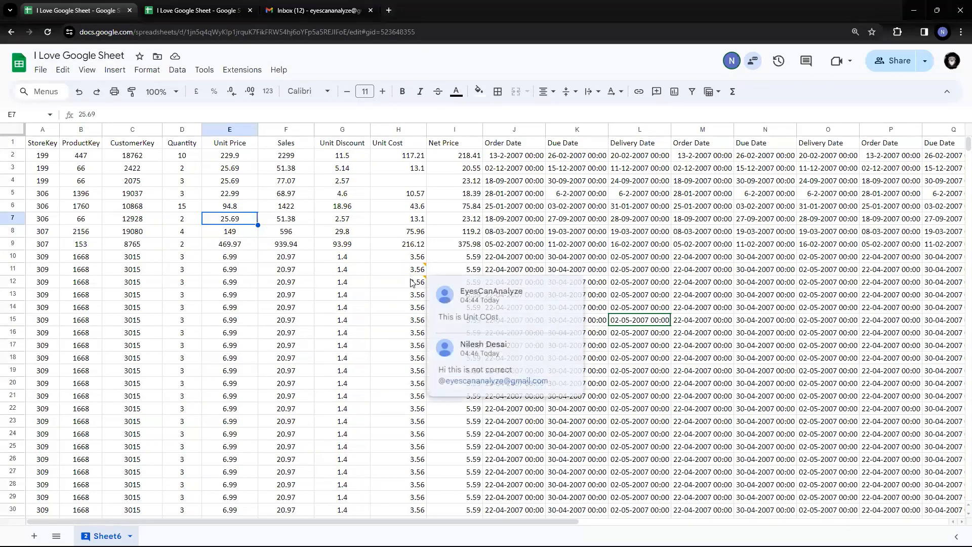
left_click(413, 282)
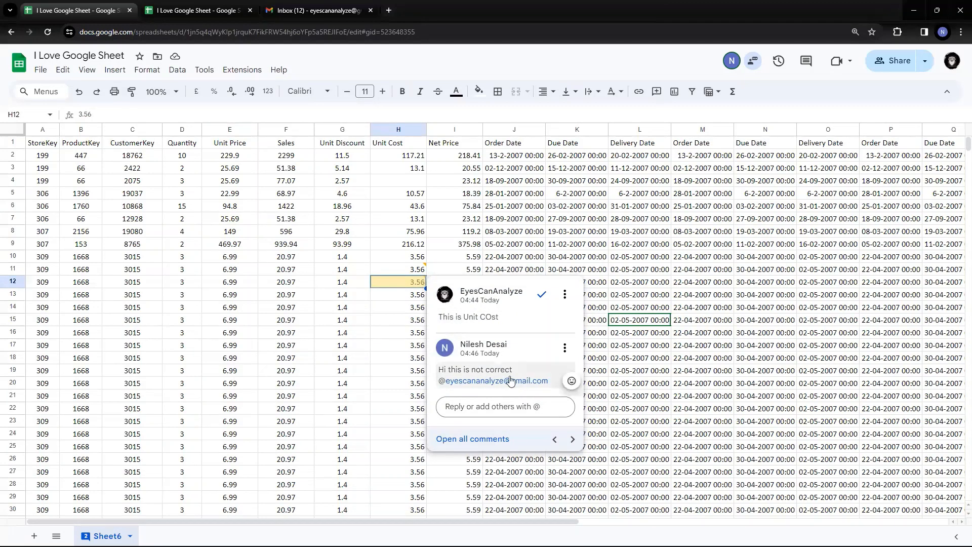
left_click(572, 382)
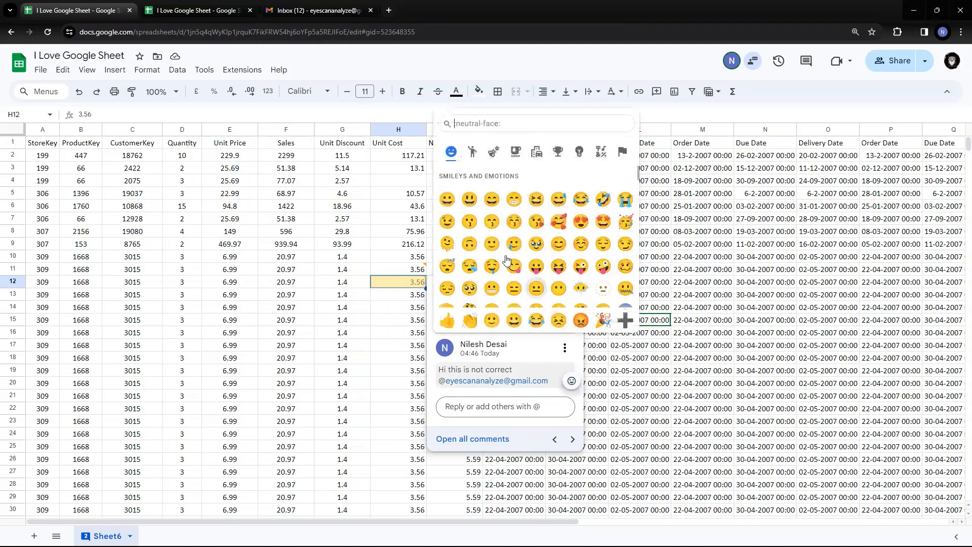
left_click(447, 319)
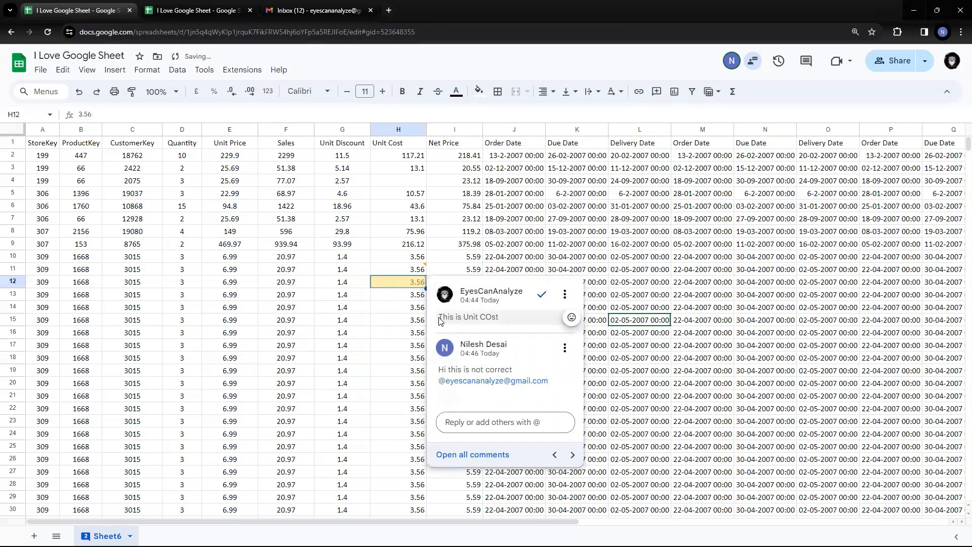
left_click(678, 355)
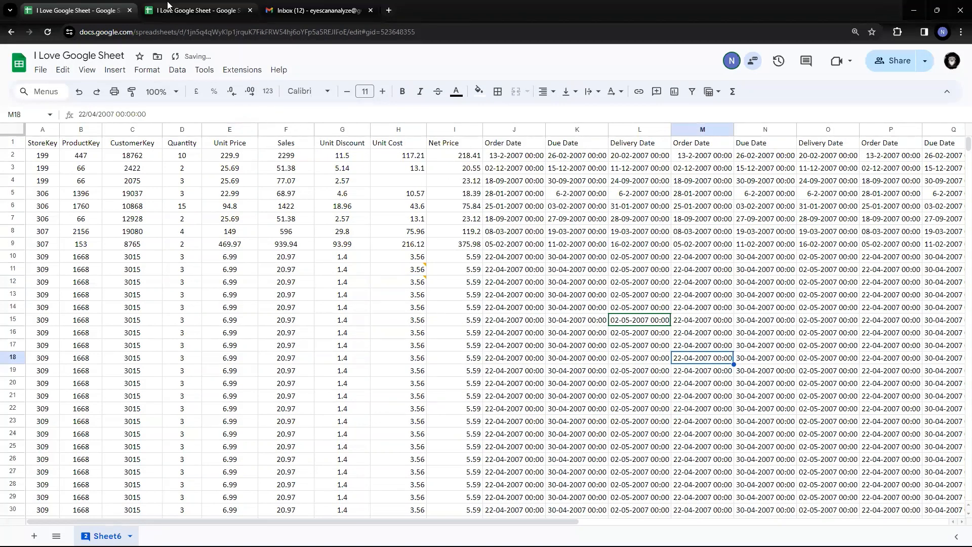
In the second account's spreadsheet tab, view the emoji reaction details of the reply on cell H12, then close them.
left_click(198, 10)
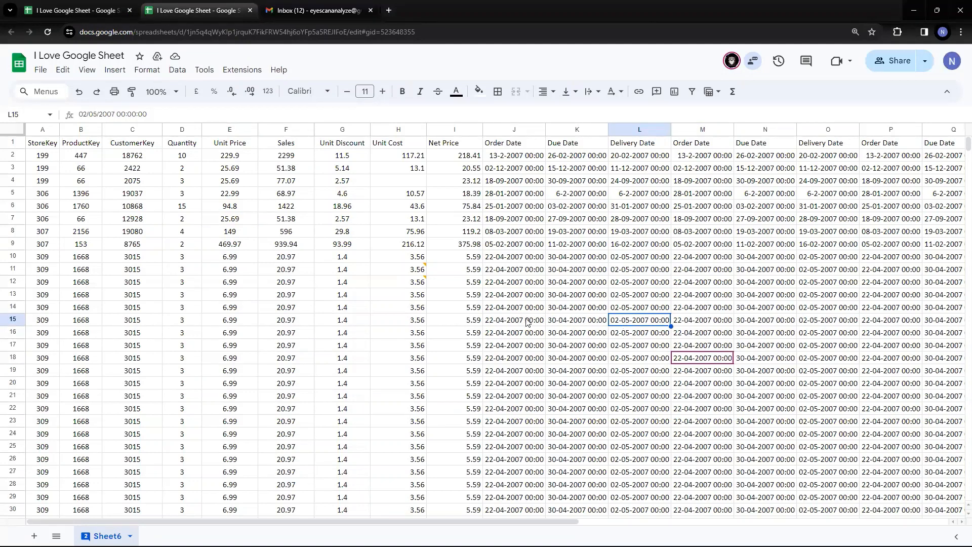
mouse_move(408, 284)
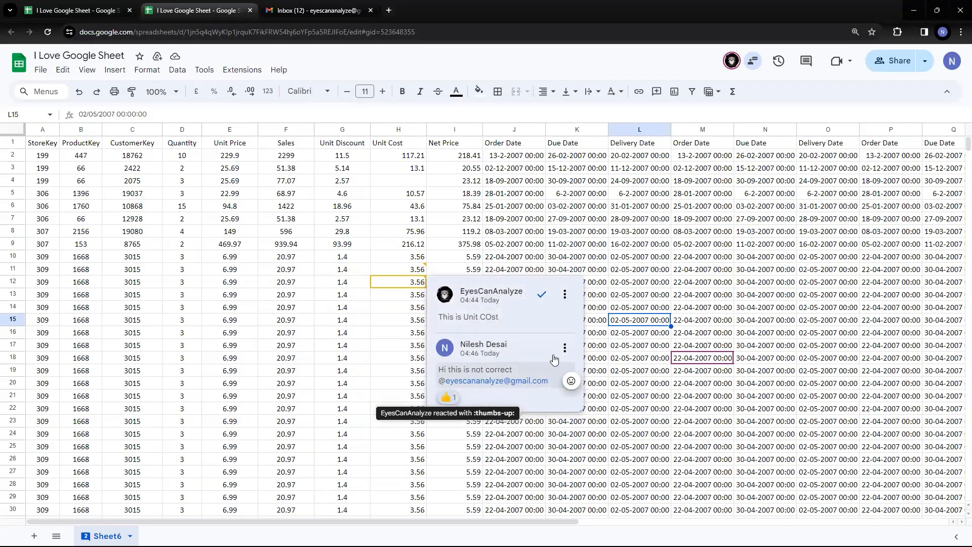
left_click(564, 347)
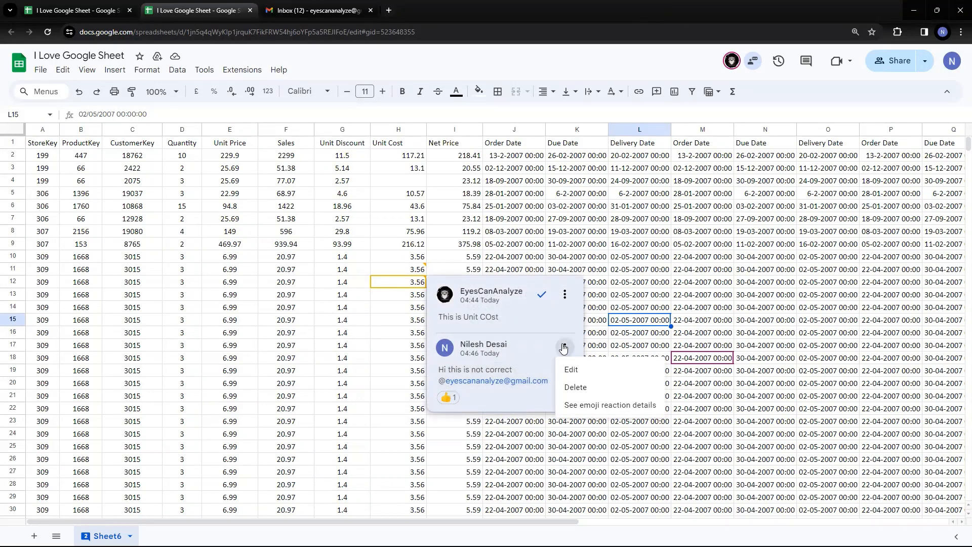
left_click(565, 294)
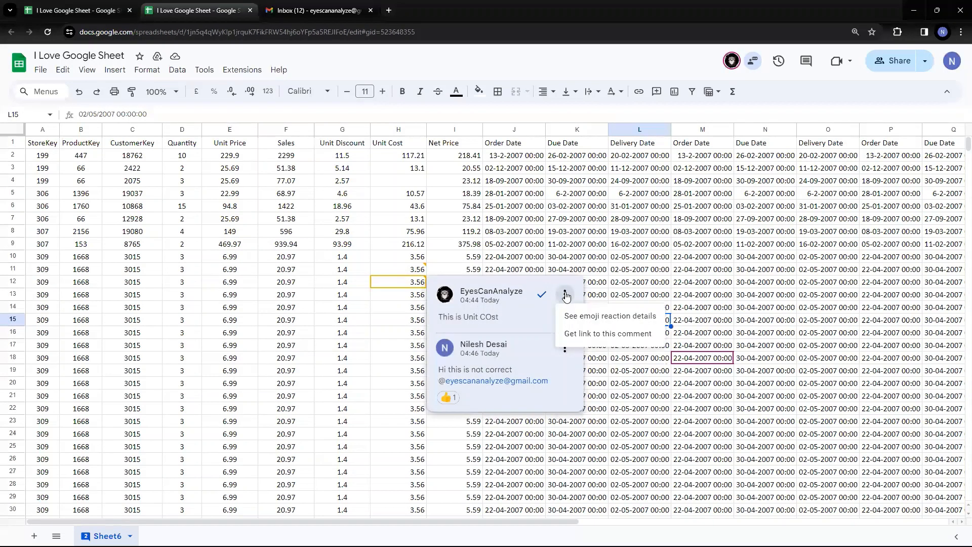
left_click(564, 349)
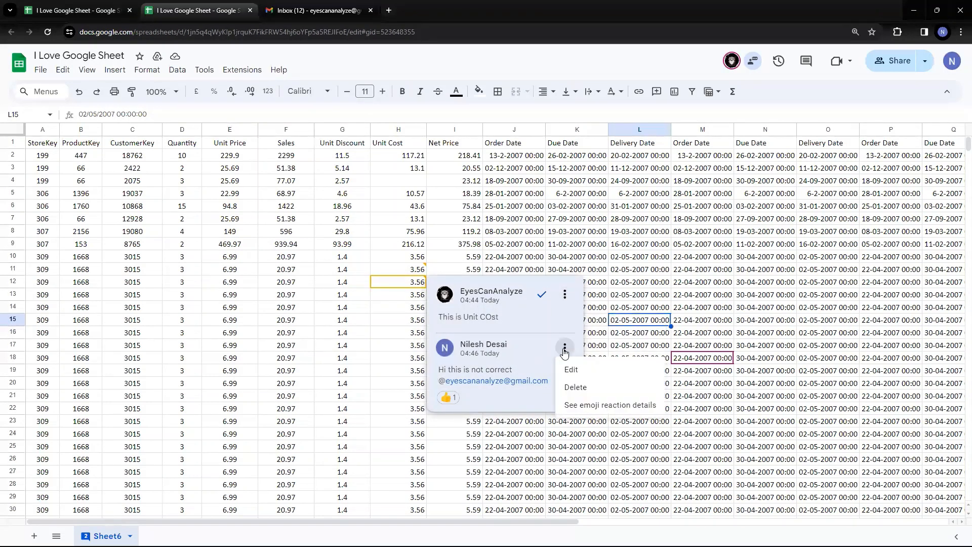
left_click(579, 405)
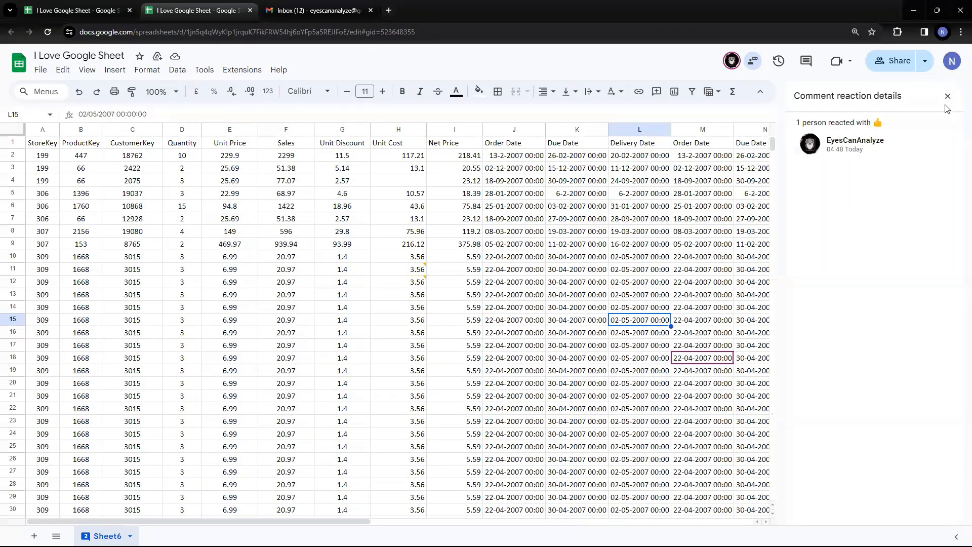
left_click(947, 96)
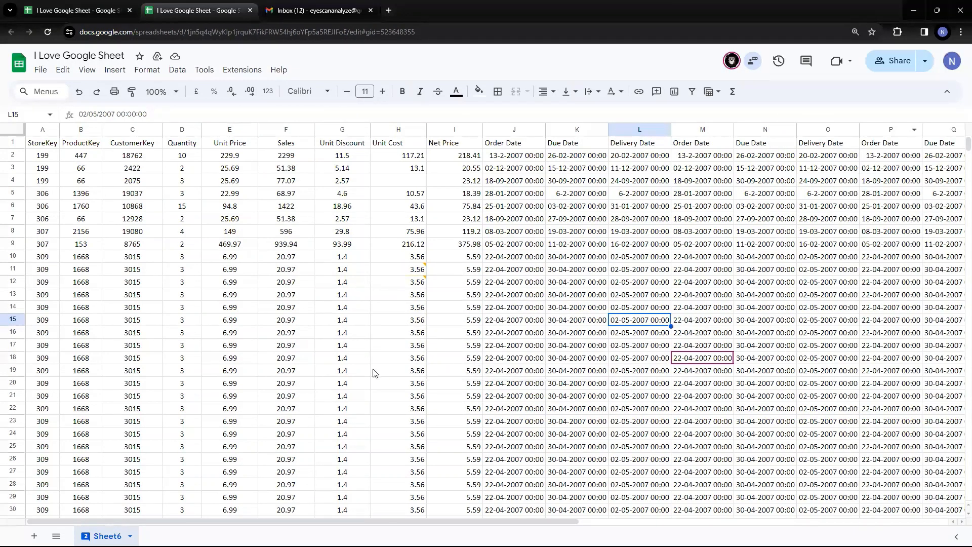
Switch back to the first account's spreadsheet tab and review the options available for the original comment and the reply on cell H12.
left_click(87, 10)
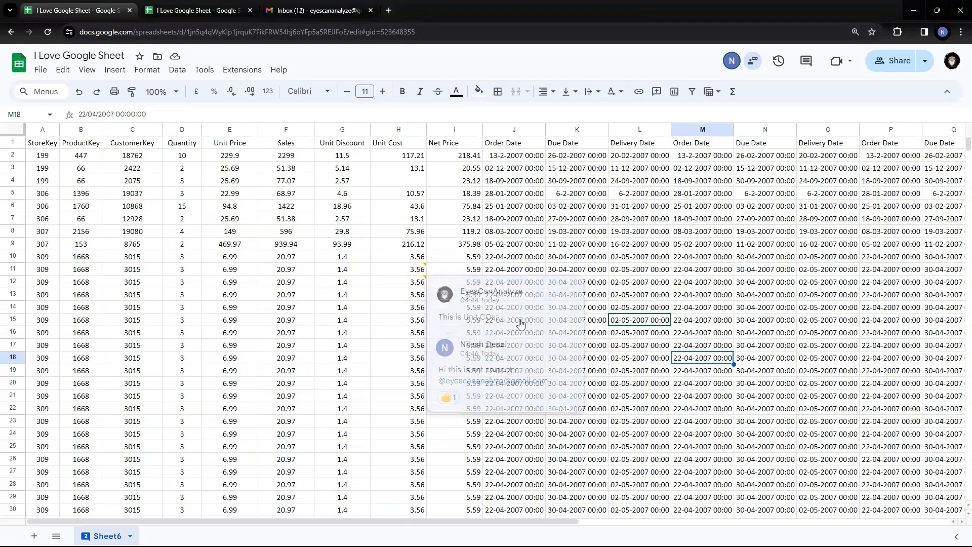
left_click(565, 295)
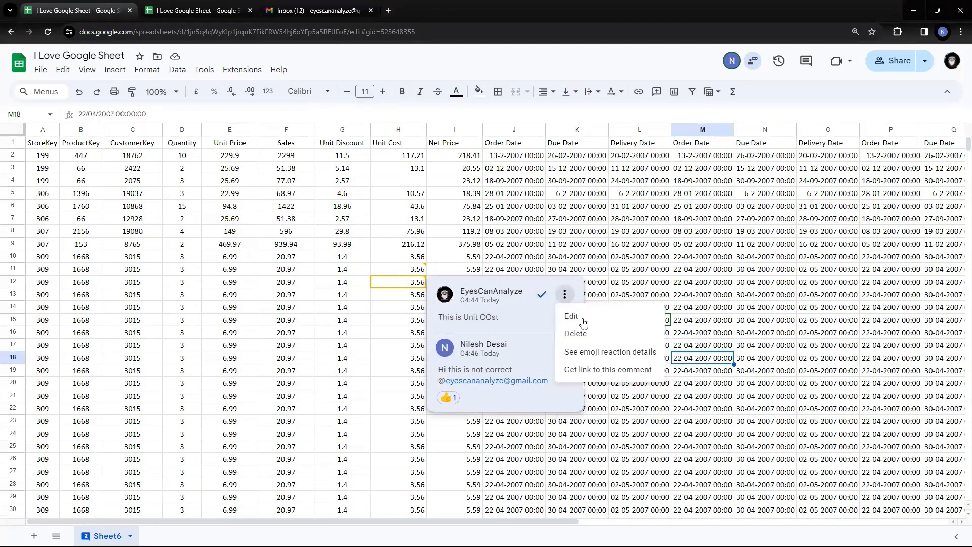
left_click(590, 370)
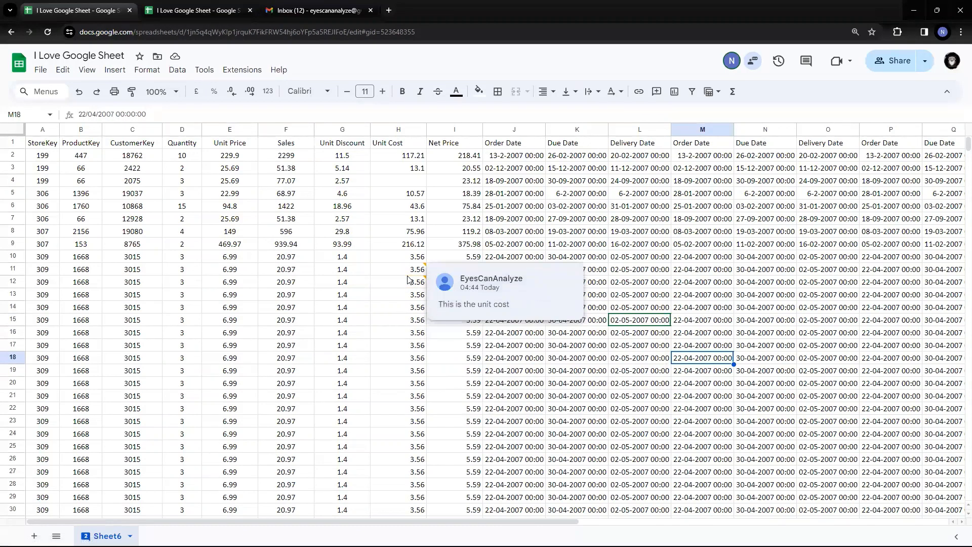
mouse_move(409, 287)
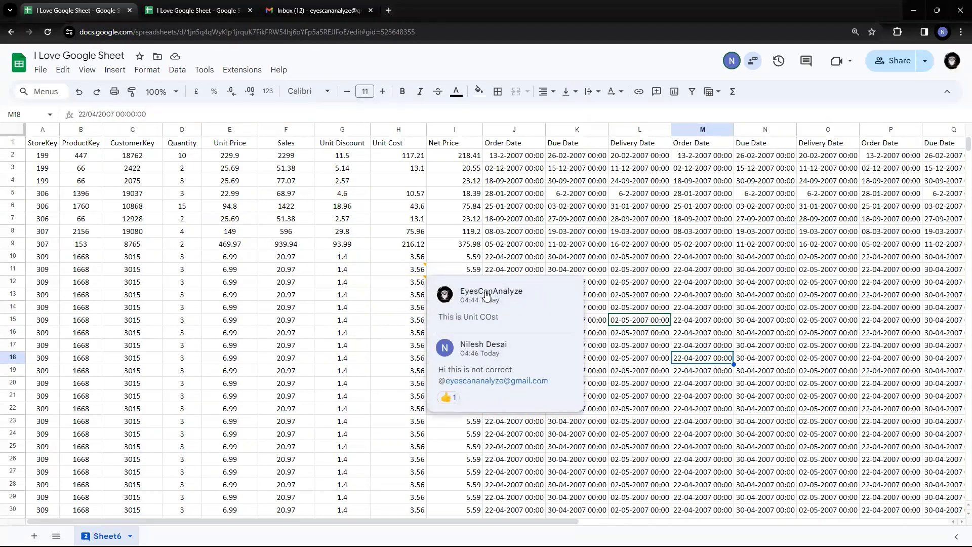
left_click(564, 349)
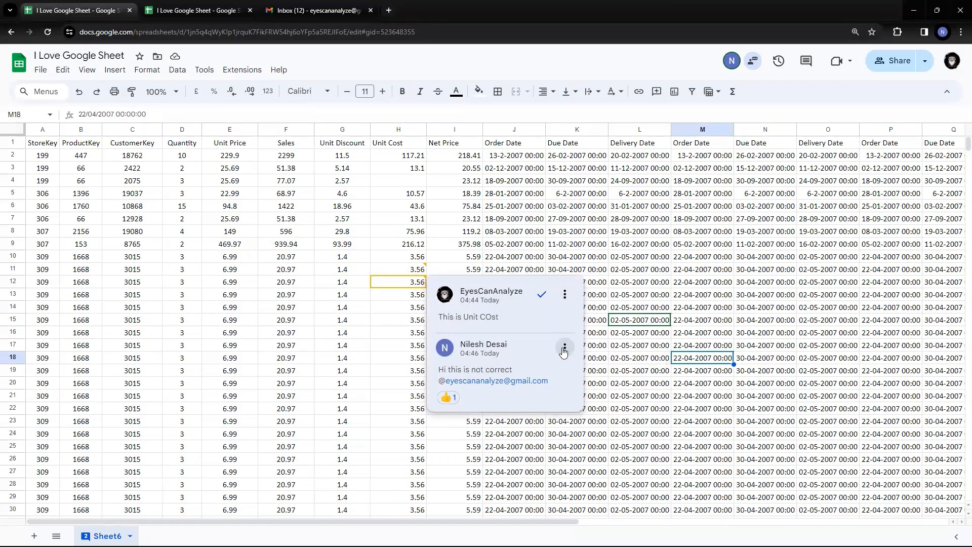
left_click(564, 350)
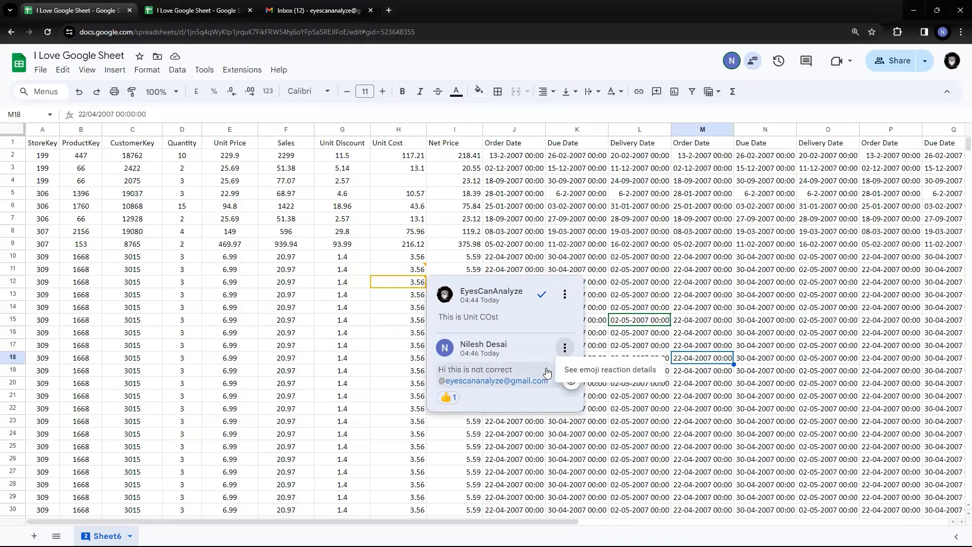
left_click(563, 294)
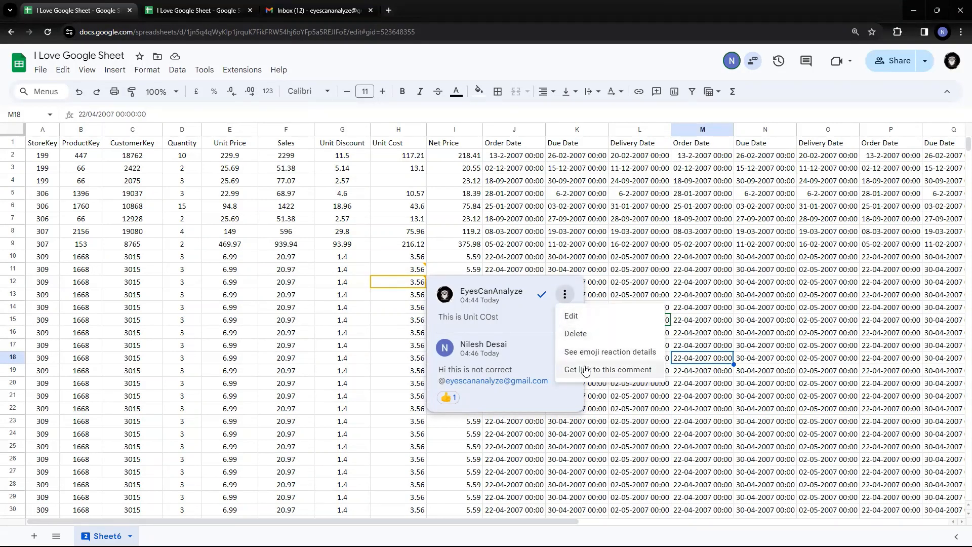
left_click(404, 357)
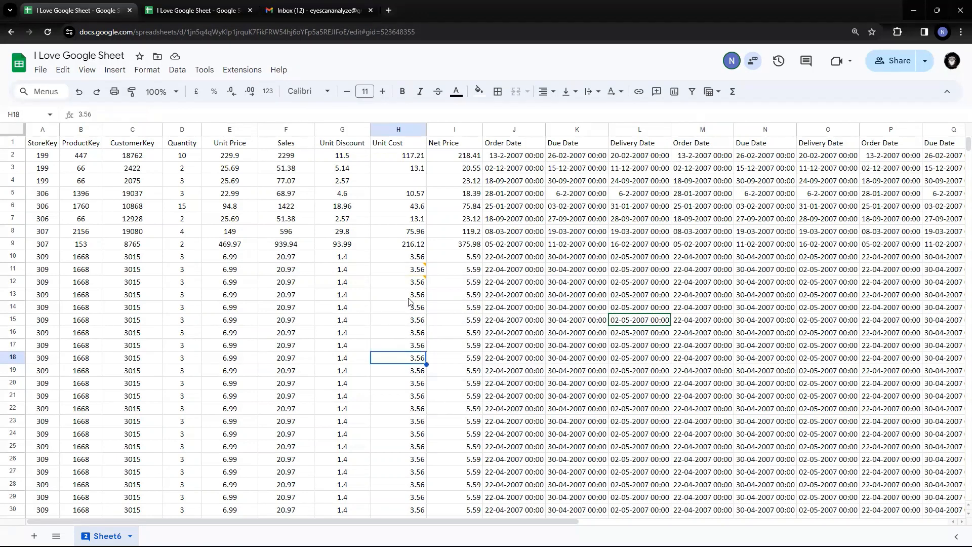
Review the actions available for cell H11, including the additional cell actions, then dismiss them.
left_click(408, 270)
right_click(404, 273)
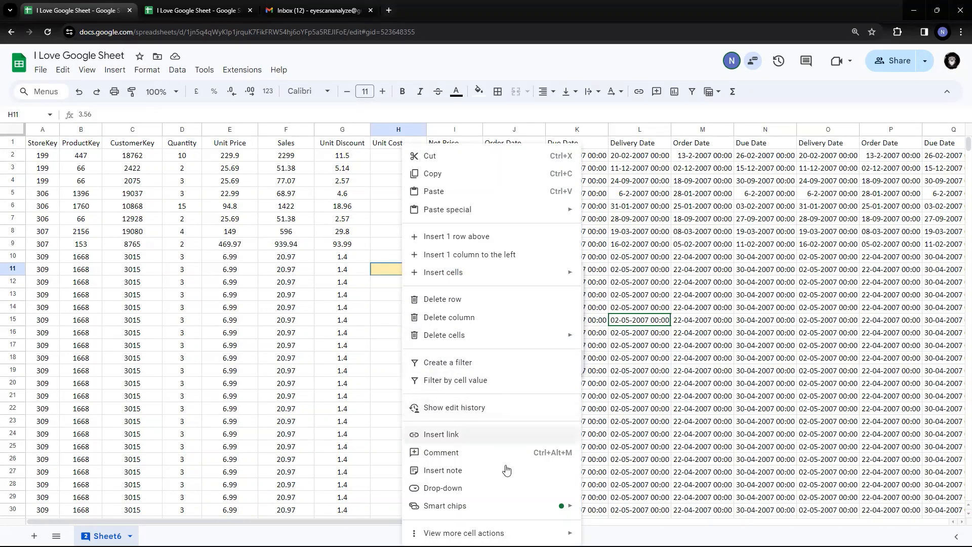
mouse_move(486, 532)
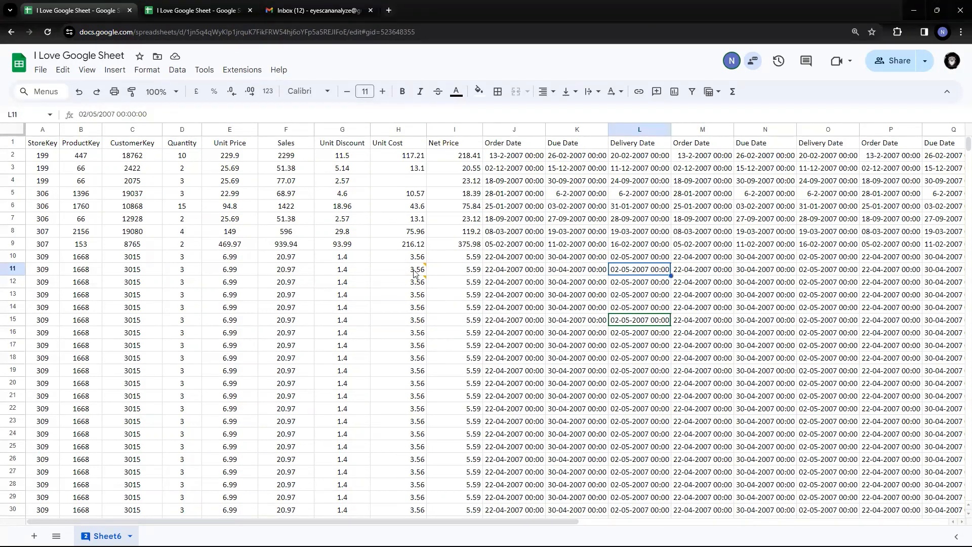
right_click(413, 271)
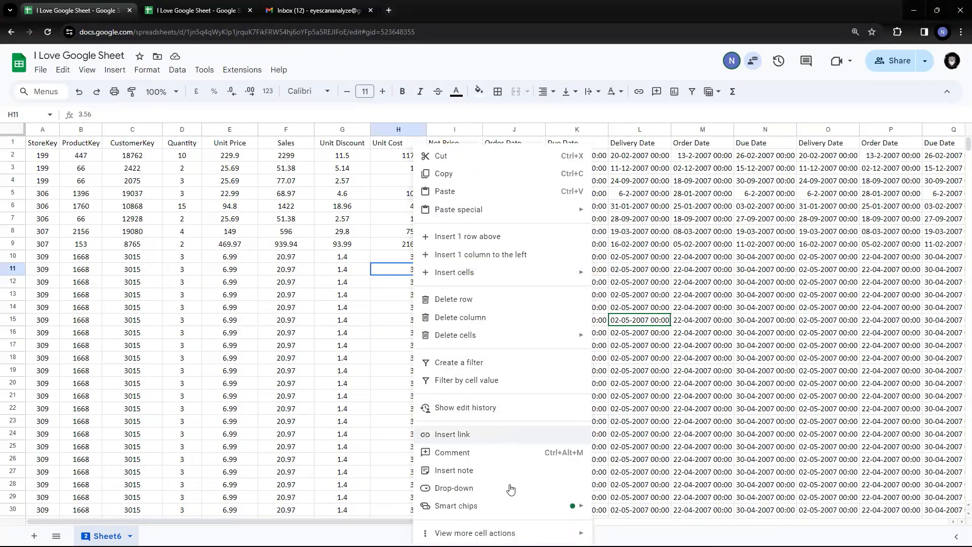
mouse_move(570, 533)
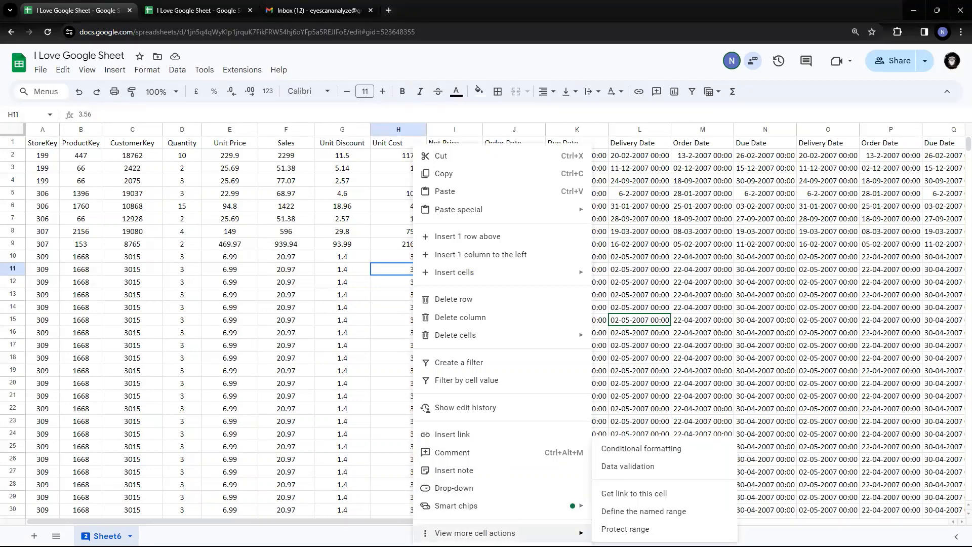
key("Escape")
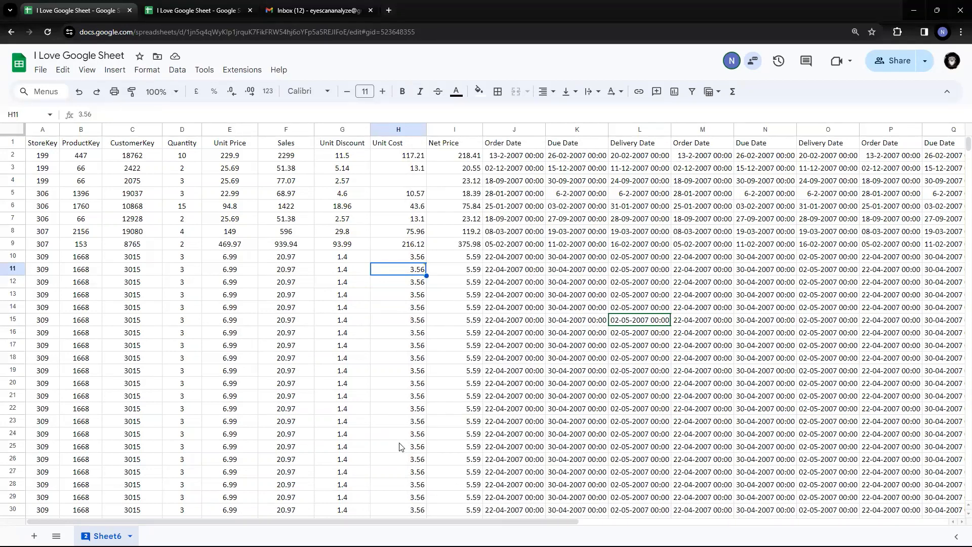
Delete the comment thread "This is the unit cost" from cell H11.
left_click(414, 272)
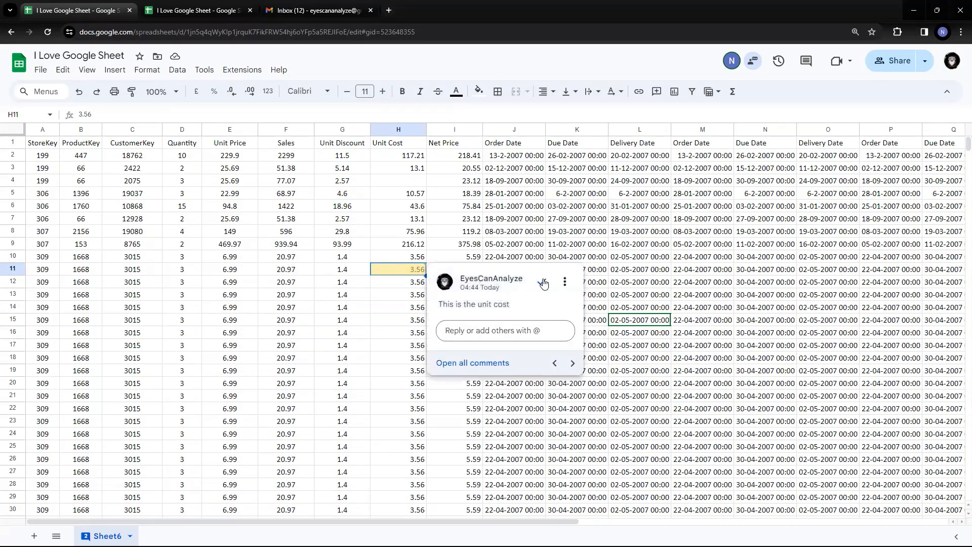
left_click(565, 282)
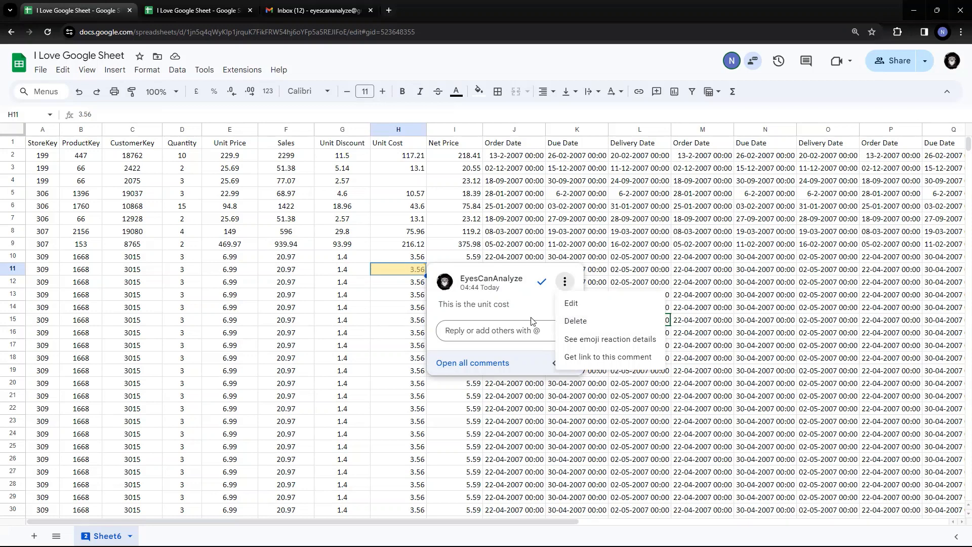
left_click(576, 321)
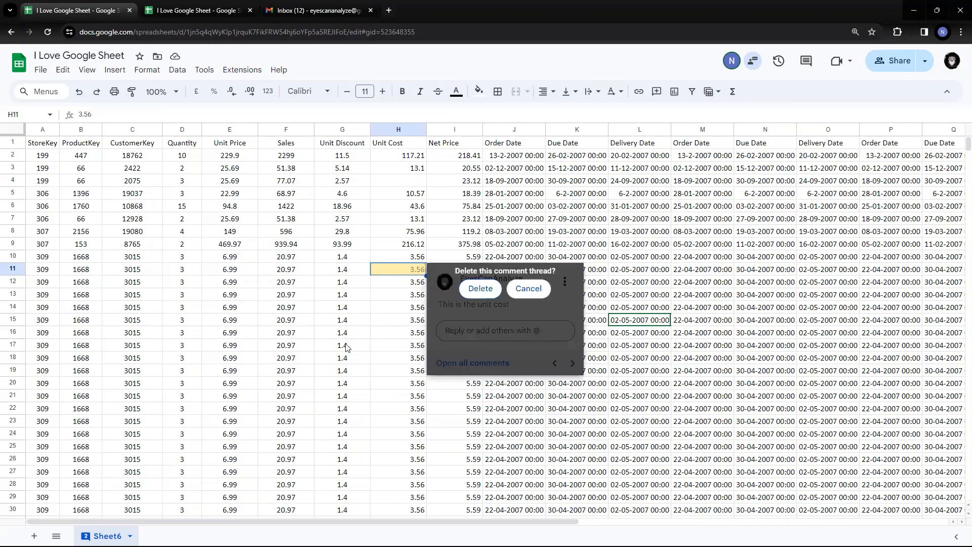
left_click(475, 289)
left_click(441, 383)
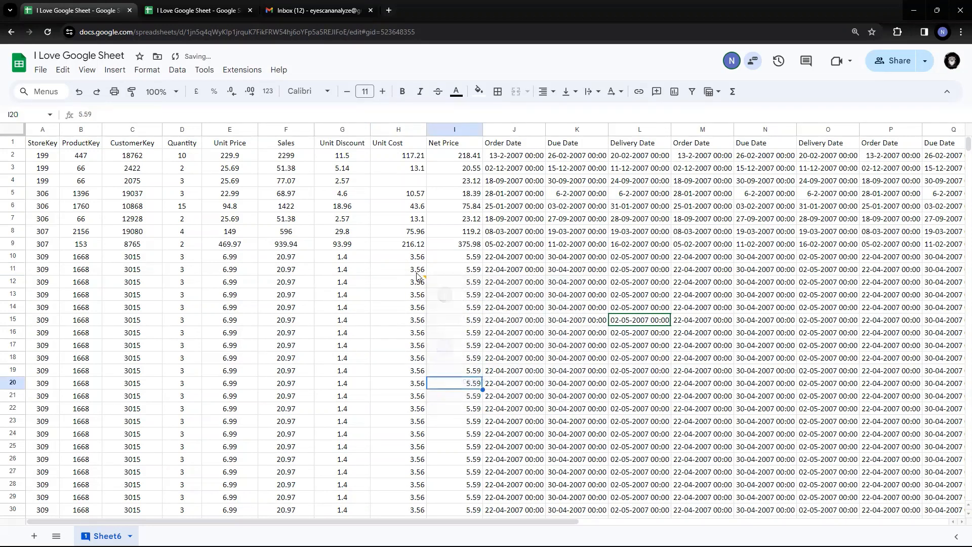
left_click(416, 273)
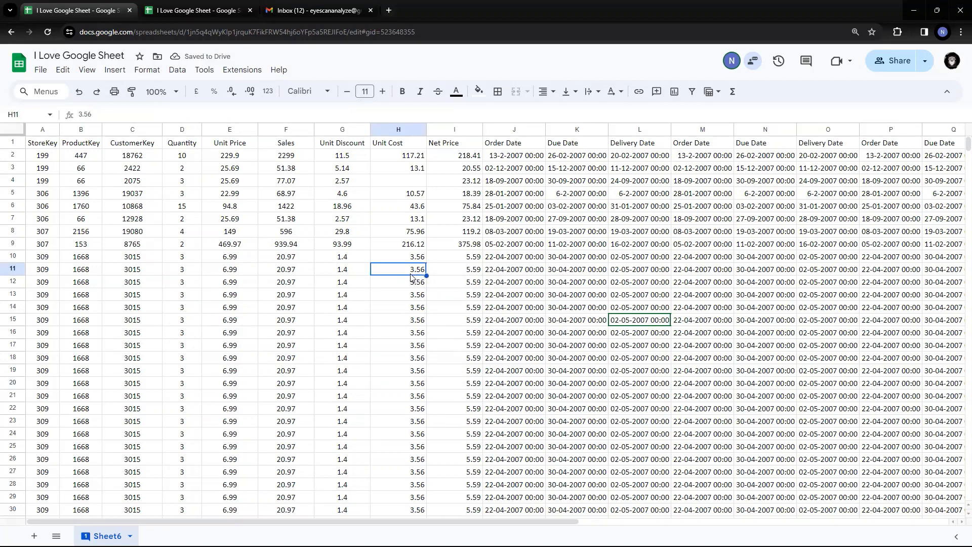
key("Down")
key("shift+Down")
key("shift+Down")
key("shift+Down")
key("shift+Down")
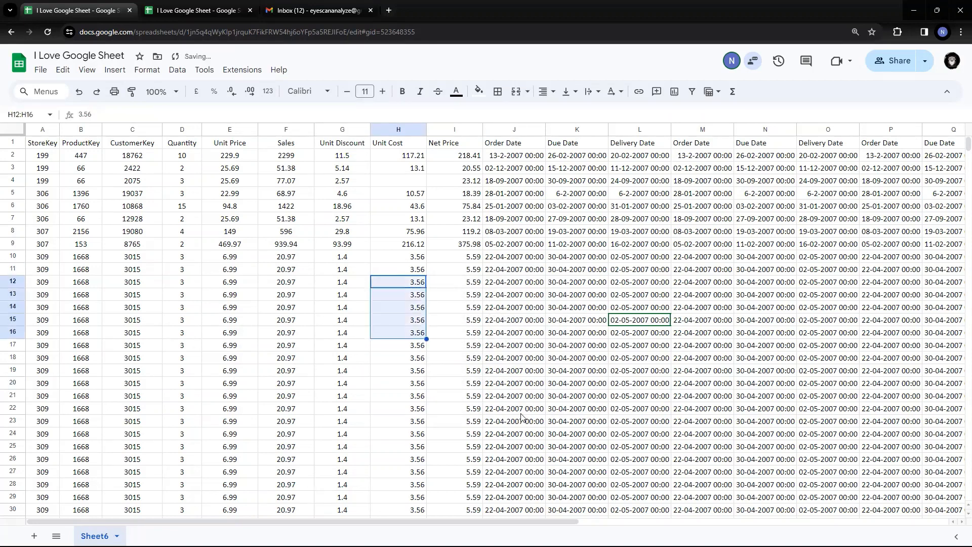
left_click(534, 400)
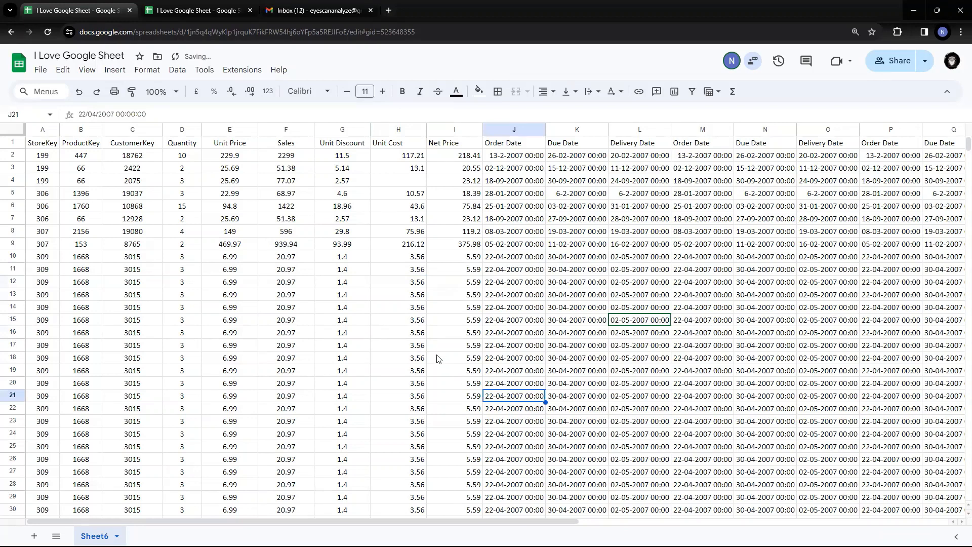
key("ctrl+z")
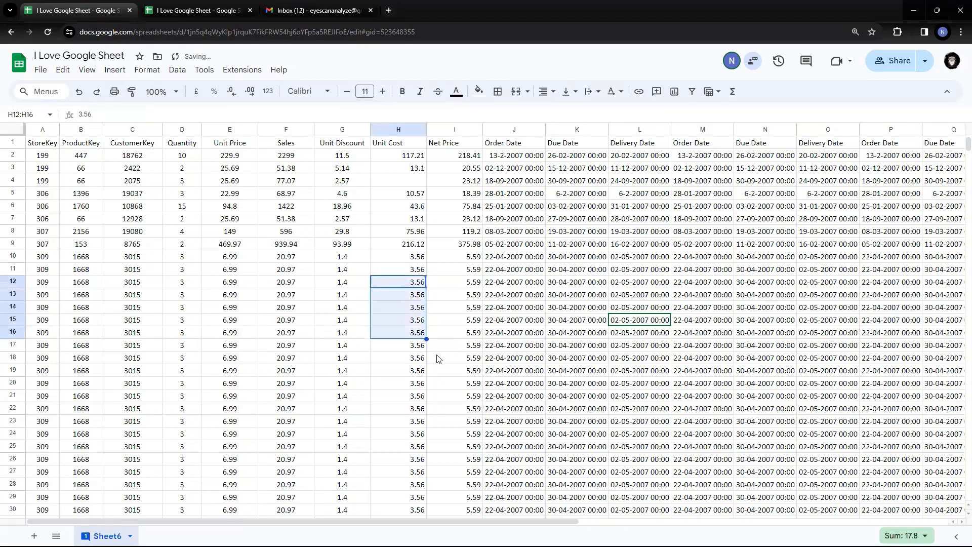
left_click(463, 287)
Add the comment "Hi" to cell H9.
left_click(416, 246)
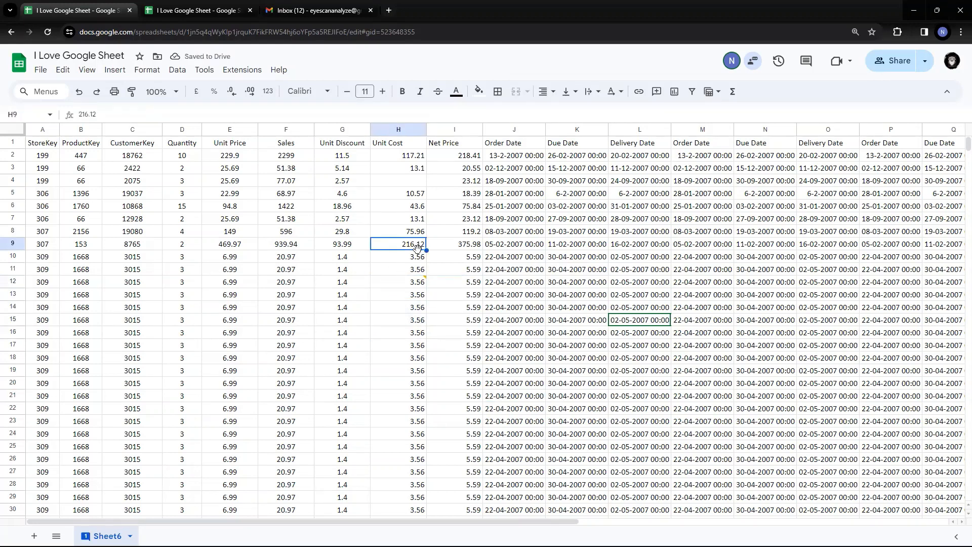
right_click(417, 246)
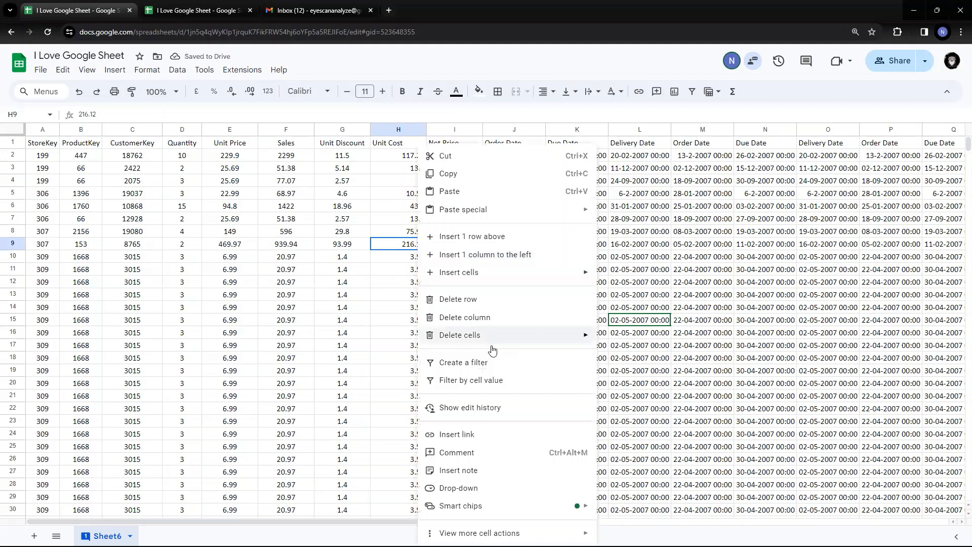
left_click(480, 453)
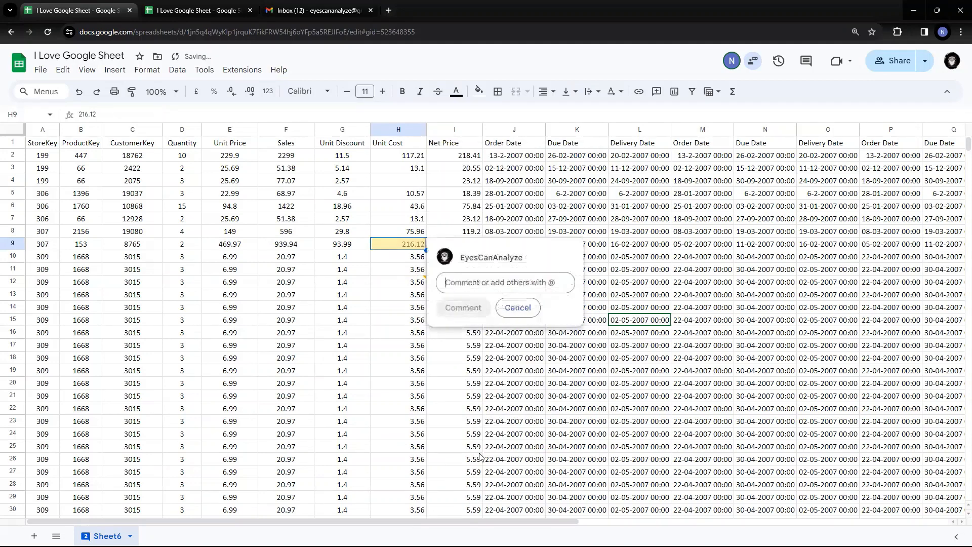
type("H")
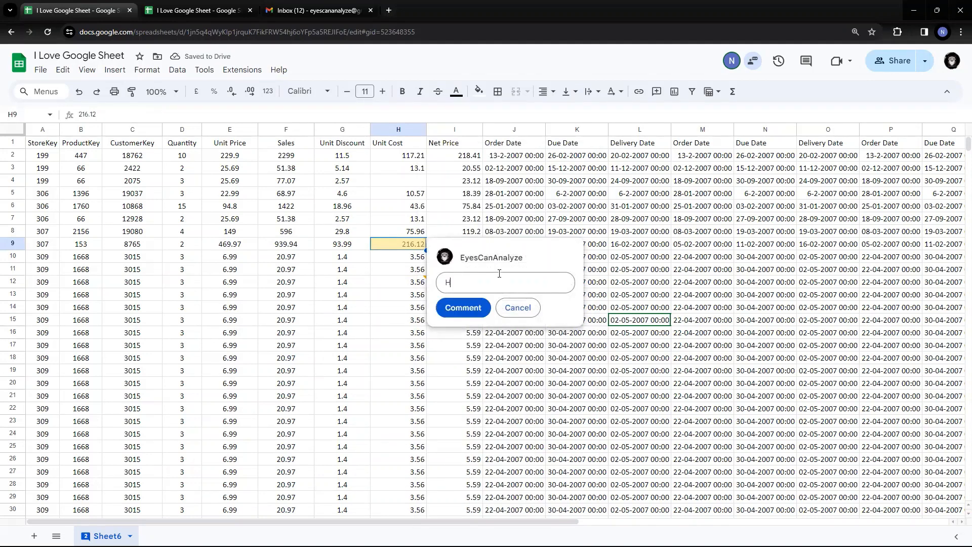
type("i")
left_click(463, 304)
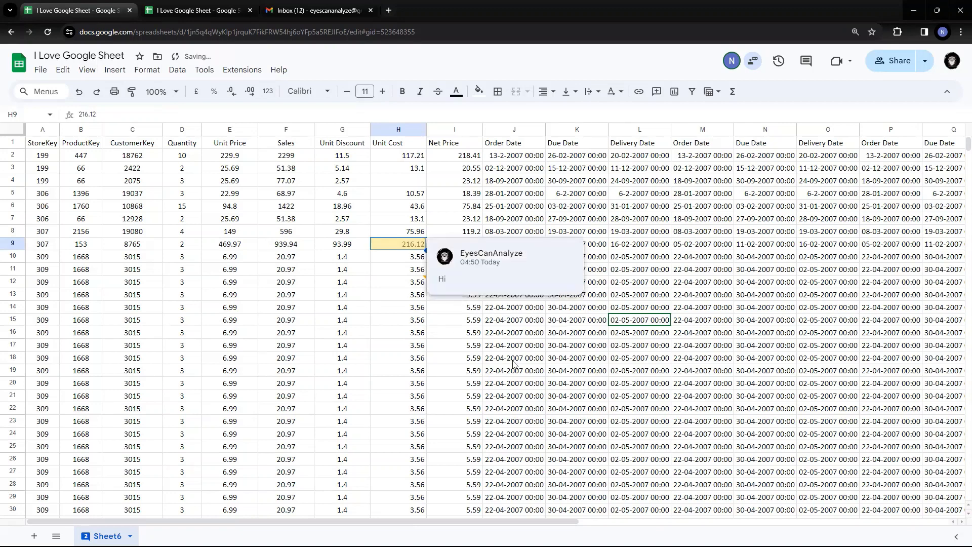
left_click(506, 355)
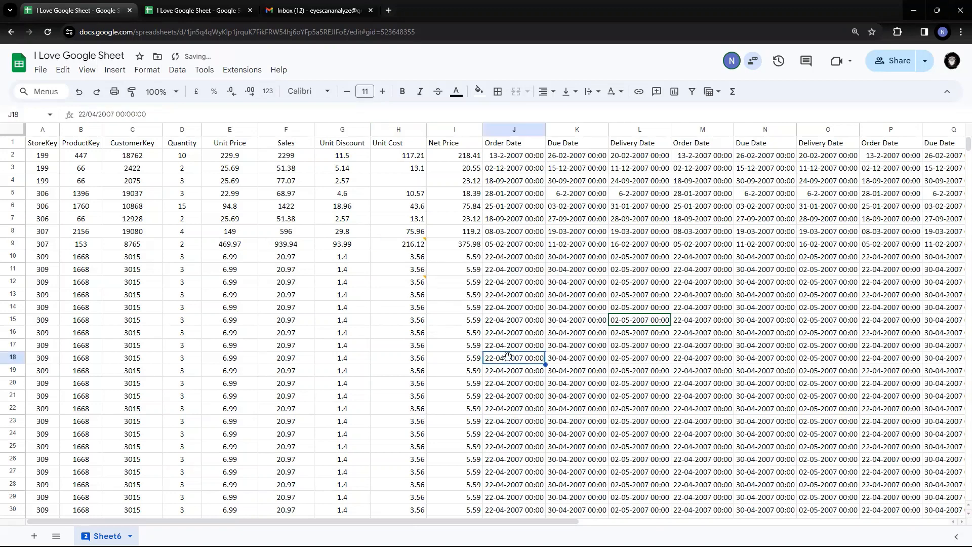
Delete the "Hi" comment thread from cell H9.
left_click(420, 245)
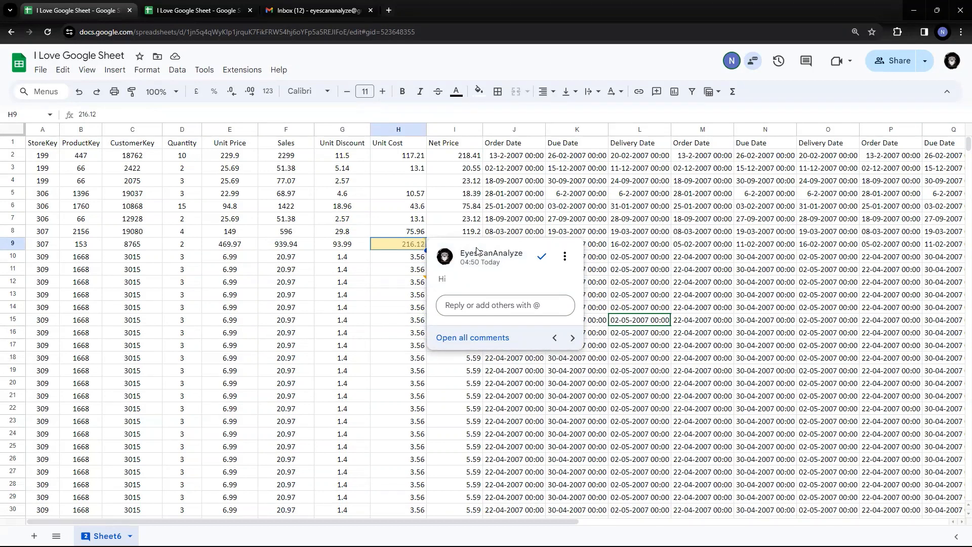
left_click(563, 254)
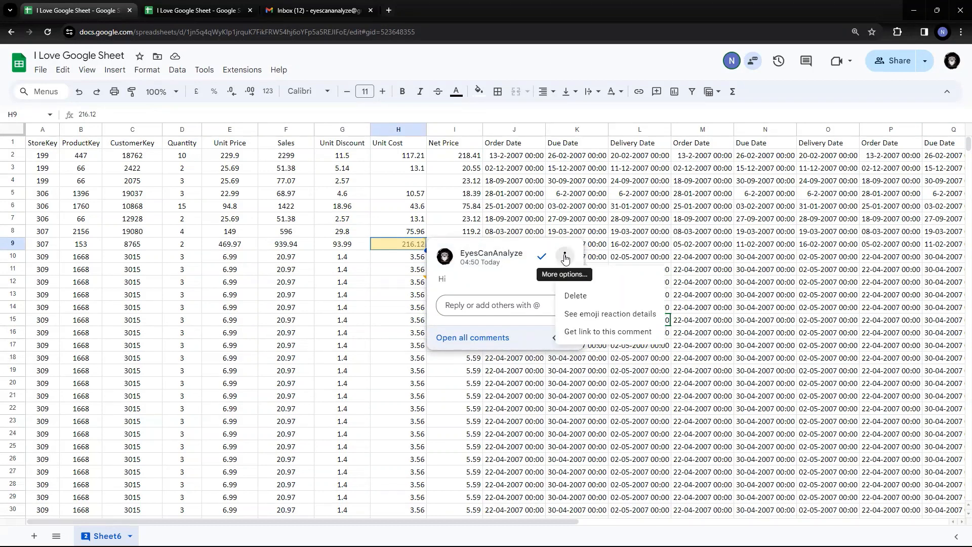
left_click(579, 295)
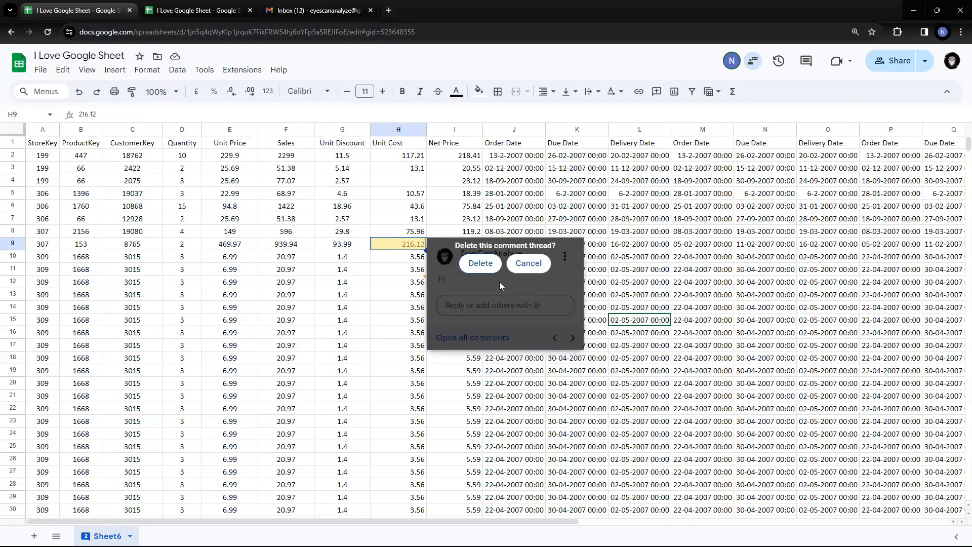
left_click(474, 325)
Edit the original comment on cell H12 to read "This is Unit COst sdfsafsd" and save it.
left_click(411, 283)
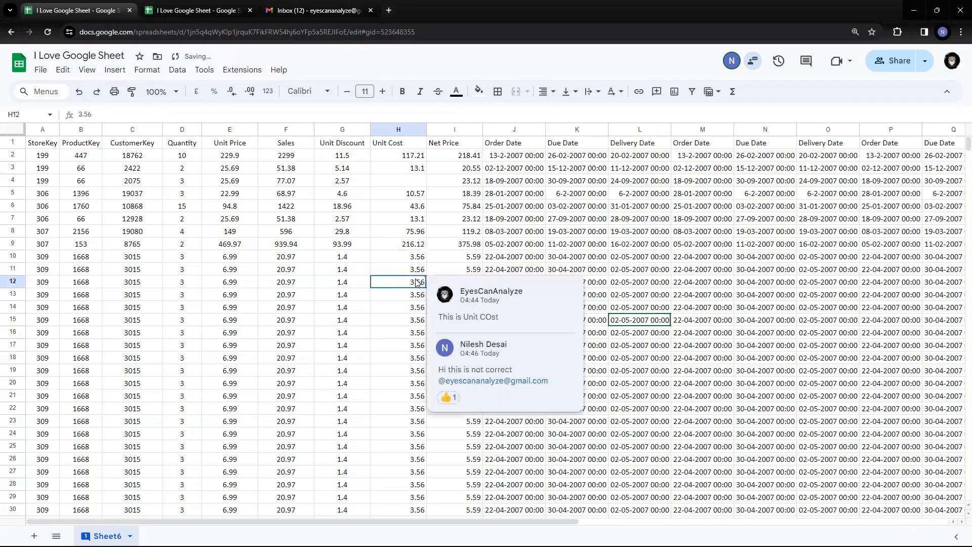
left_click(406, 334)
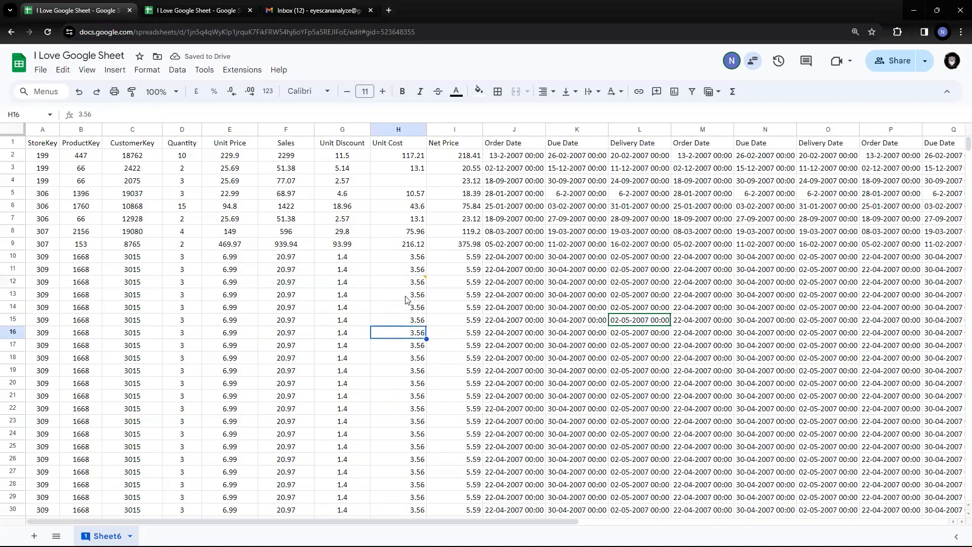
left_click(505, 292)
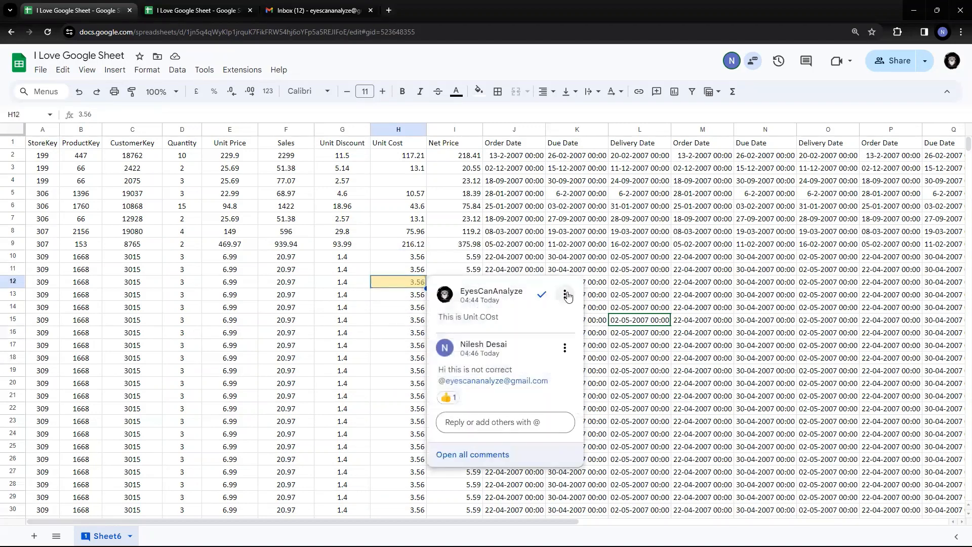
left_click(565, 294)
left_click(571, 315)
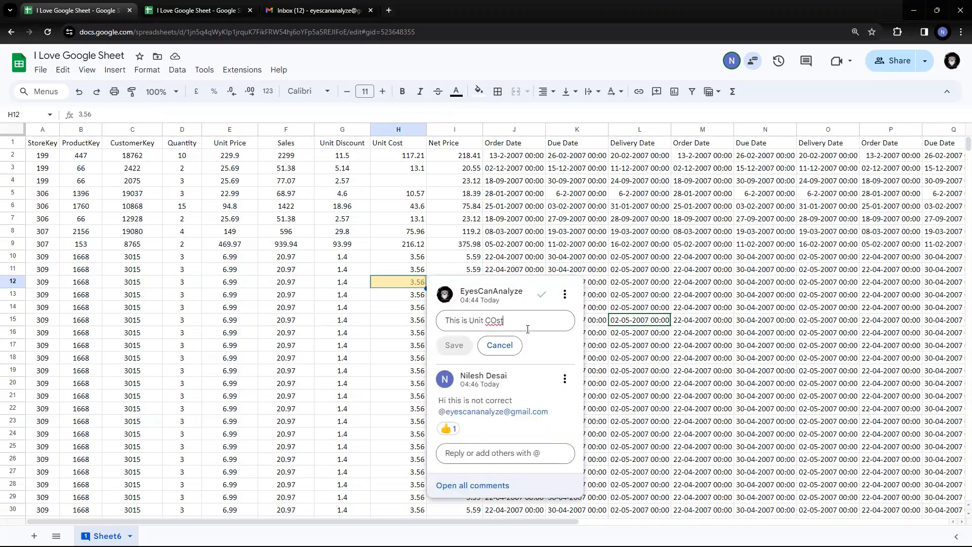
type("sdfsafsd")
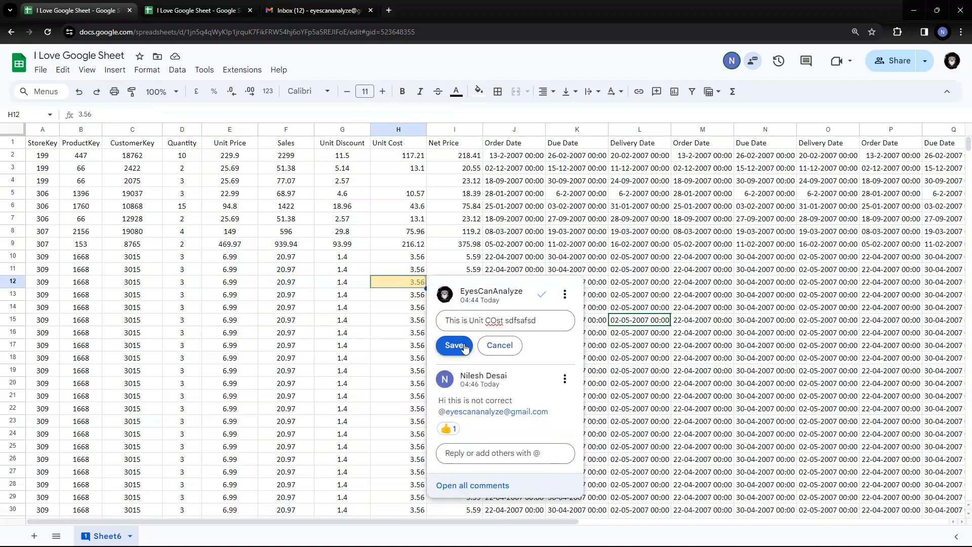
left_click(465, 346)
left_click(616, 358)
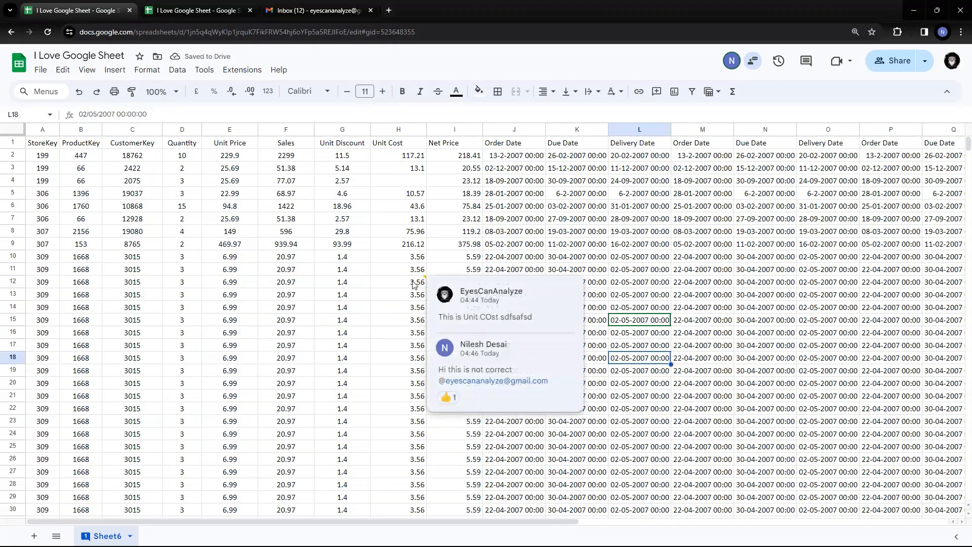
Switch to the Gmail inbox, refresh it and look through the mail folders for a comment notification.
left_click(313, 13)
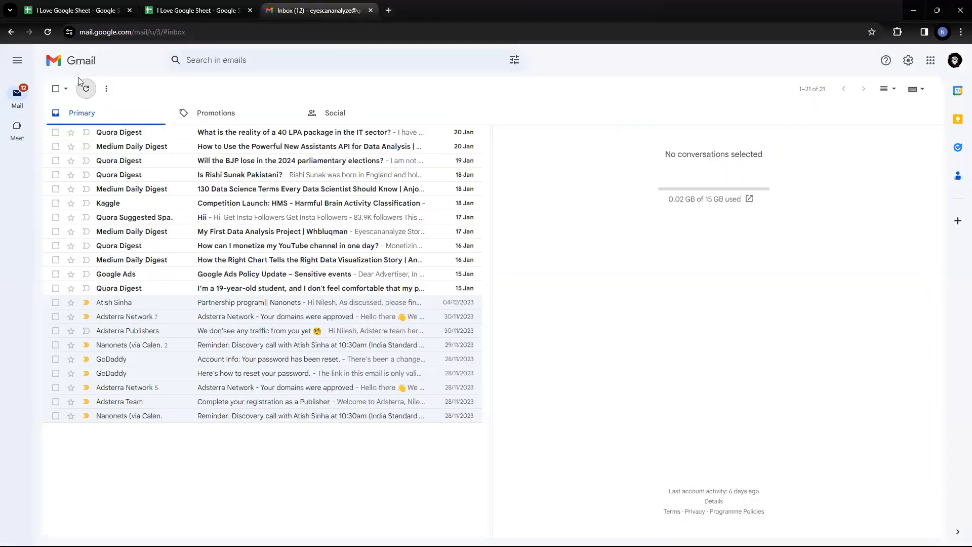
left_click(88, 93)
mouse_move(13, 101)
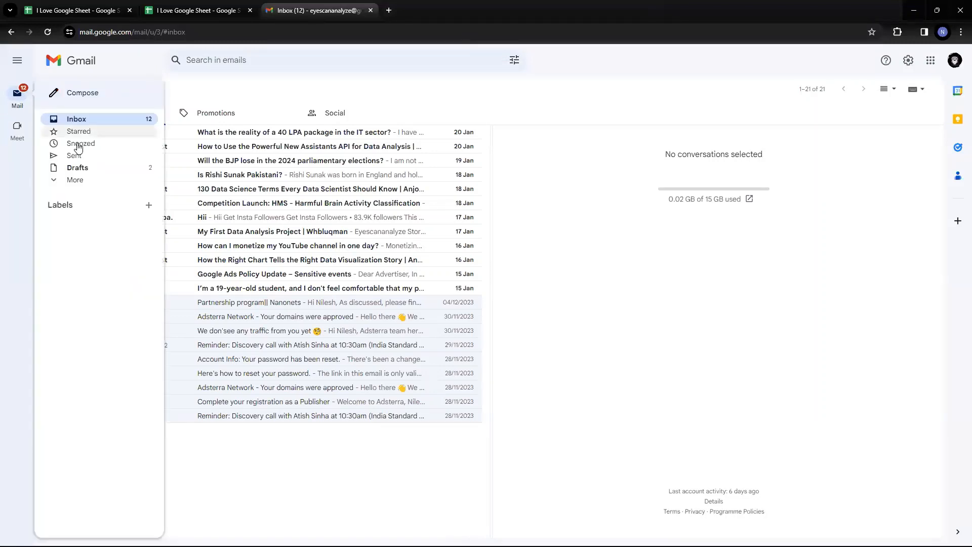
left_click(81, 180)
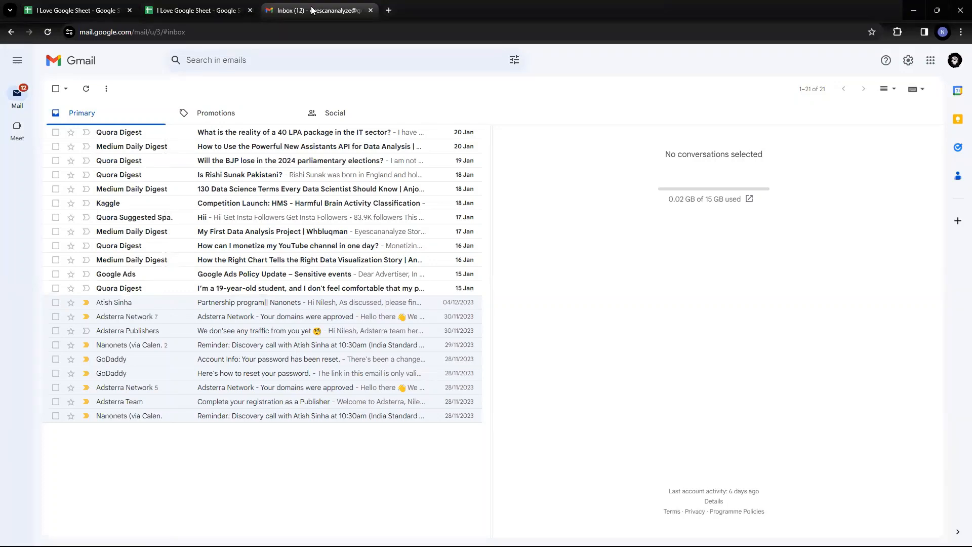
Compare the two accounts' spreadsheet tabs and preview the edited comment on cell H12 in the second account's tab.
left_click(197, 10)
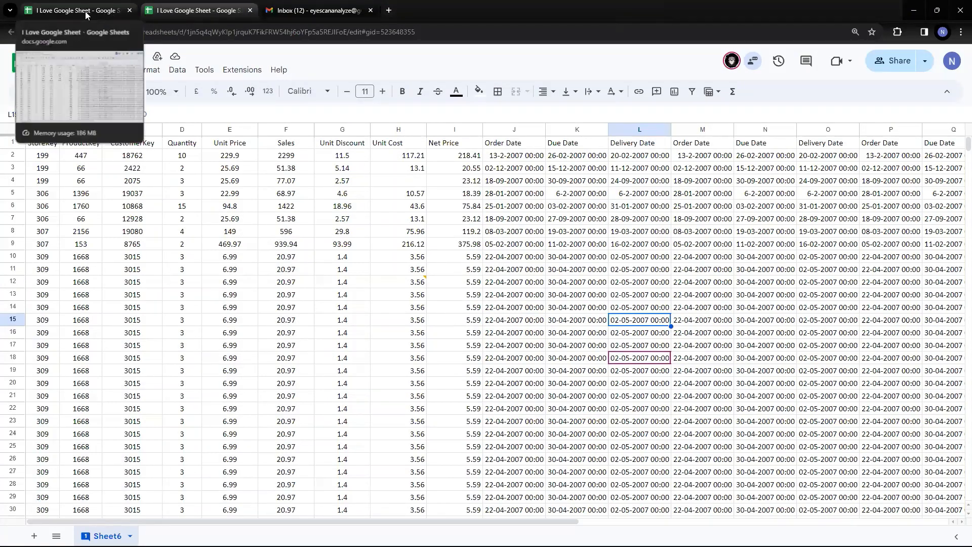
left_click(86, 14)
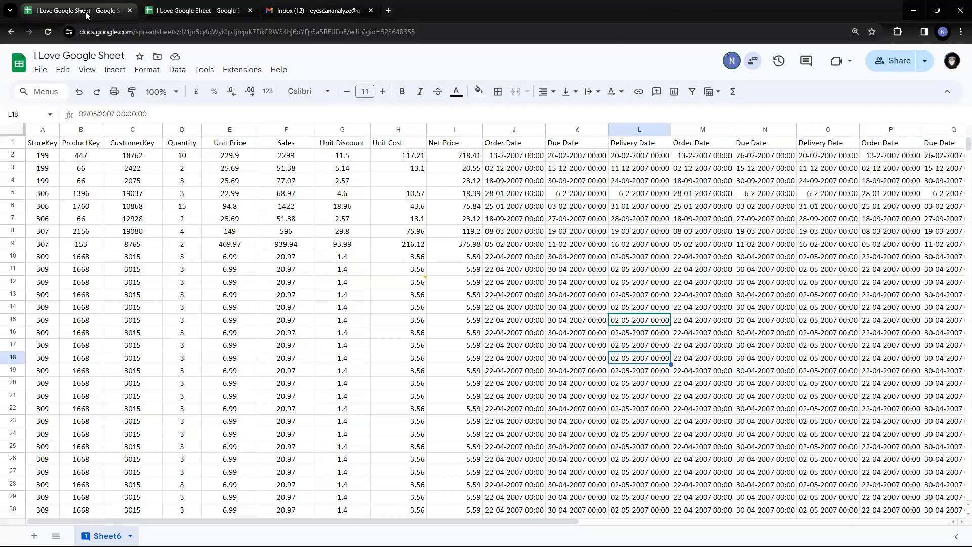
left_click(164, 7)
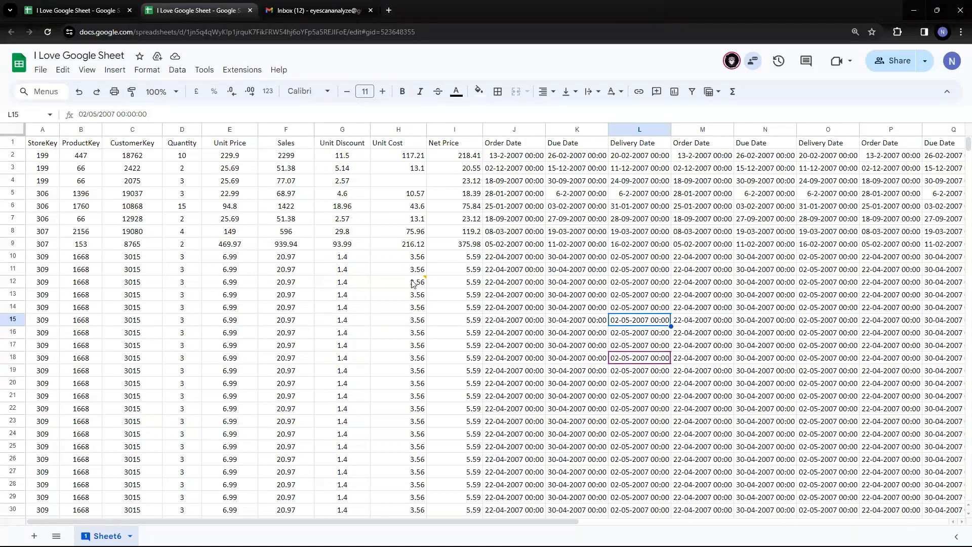
mouse_move(413, 283)
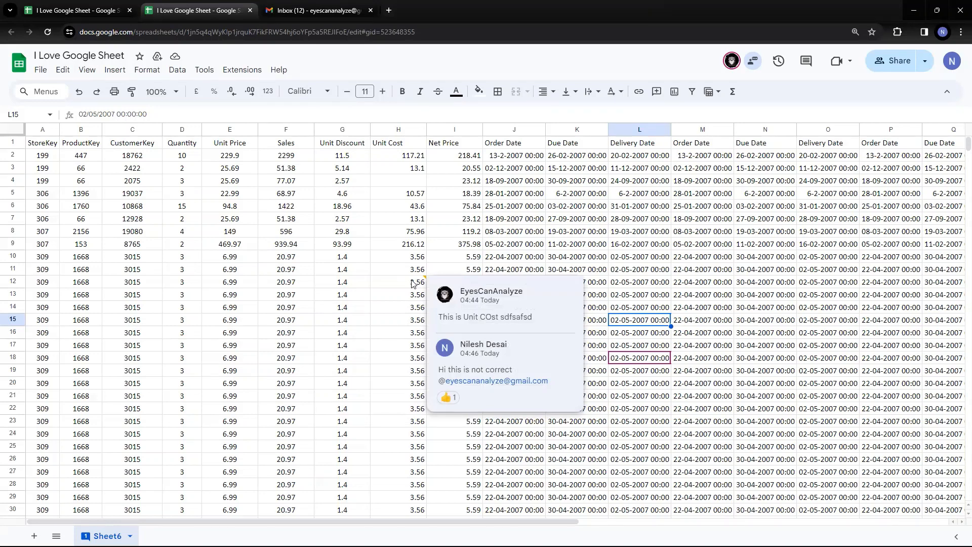
View the comment thread on cell H12 in the list of all comments, highlight its cell reference, and close the list.
left_click(412, 284)
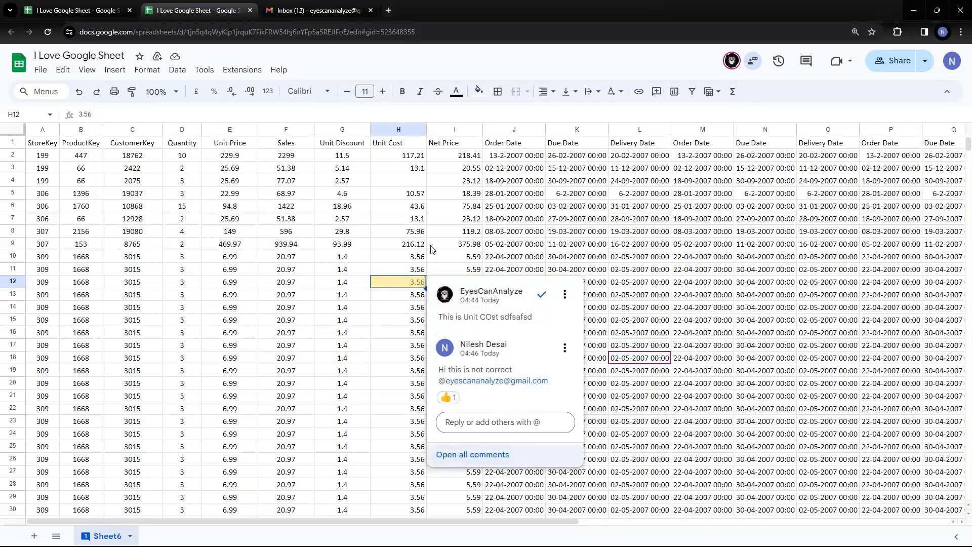
left_click(473, 454)
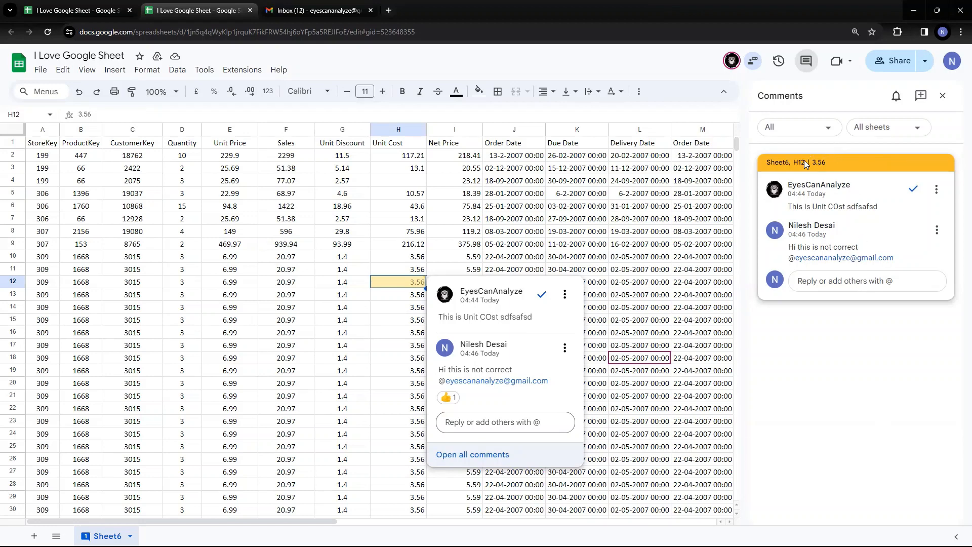
left_click_drag(768, 161, 844, 162)
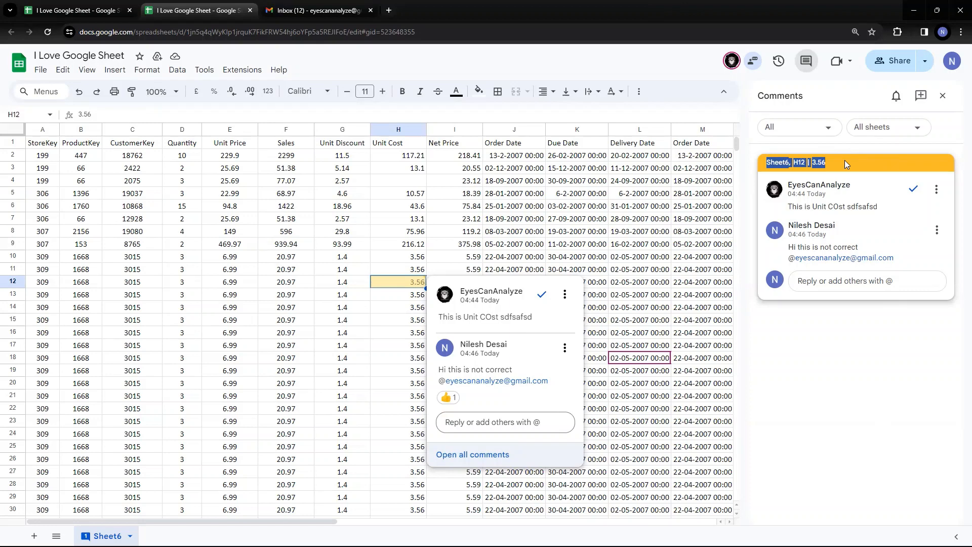
left_click(942, 95)
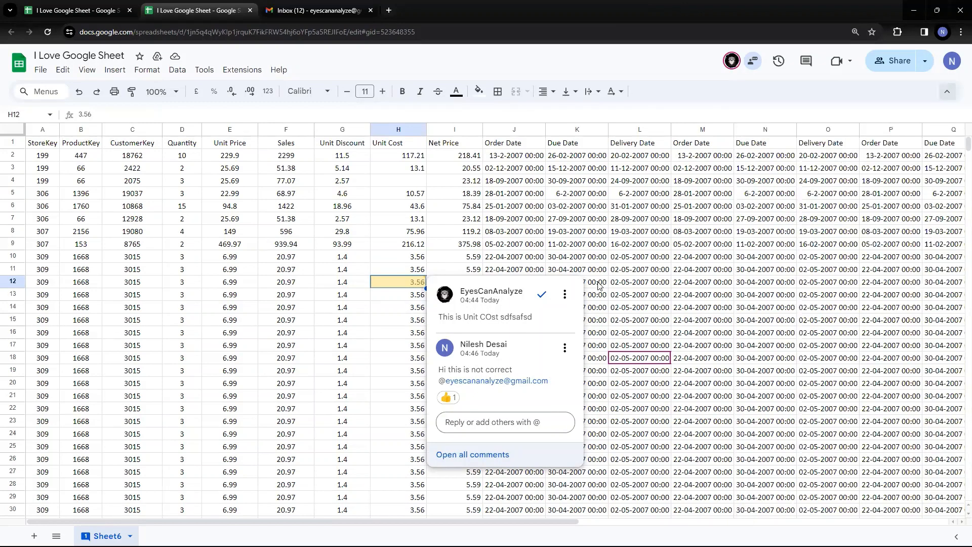
left_click(520, 219)
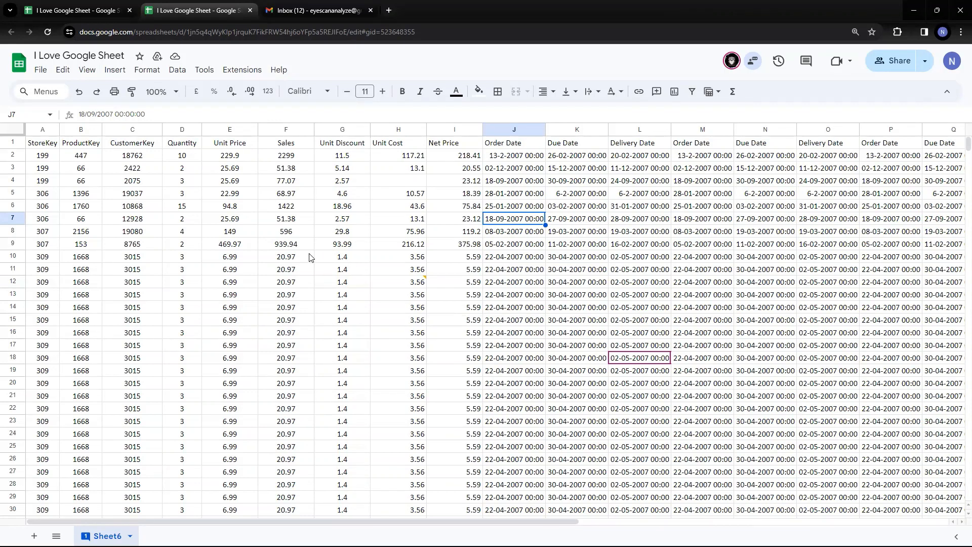
Insert a note on cell F10 reading "This is total Sale figures".
left_click(289, 257)
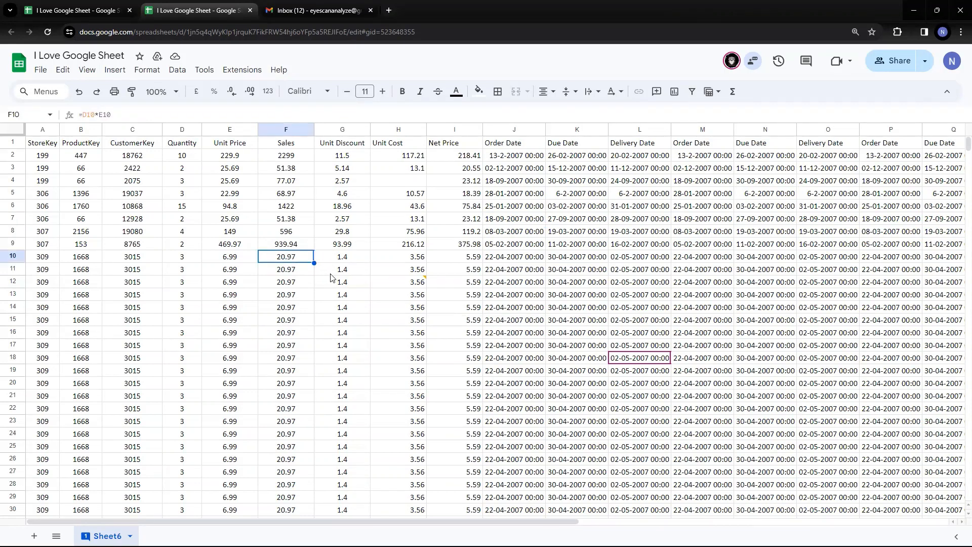
left_click(117, 74)
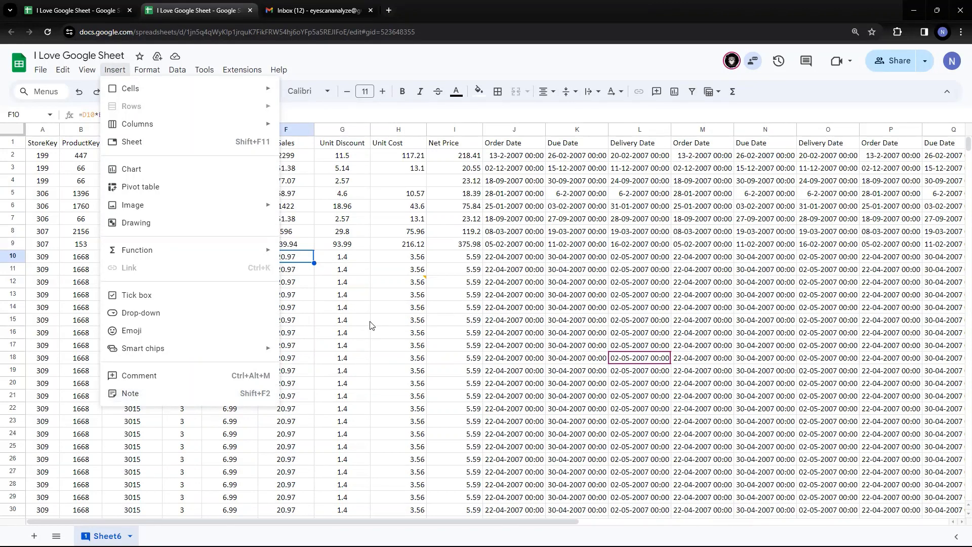
left_click(163, 395)
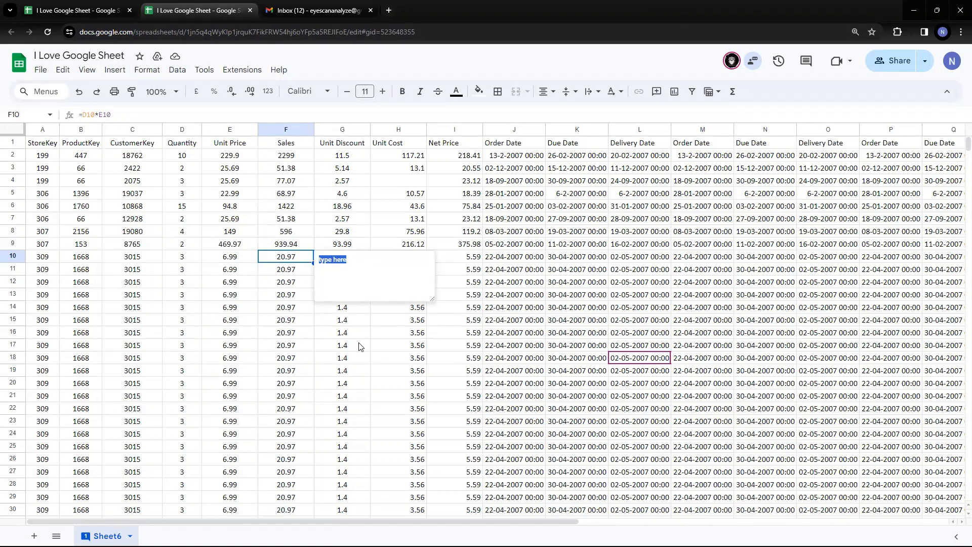
type("This is total Sale figures")
left_click(375, 348)
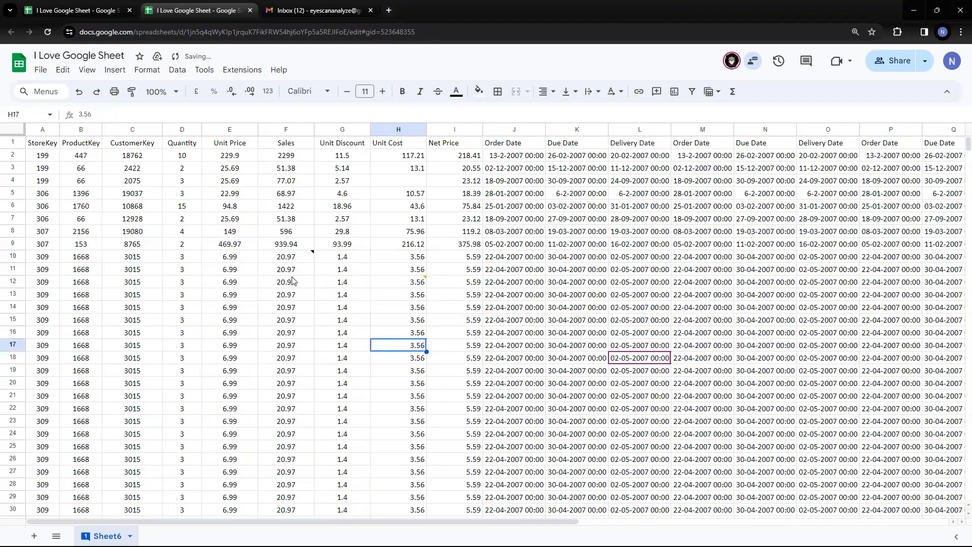
Preview the note on cell F10 and the comment thread on cell H12.
mouse_move(295, 260)
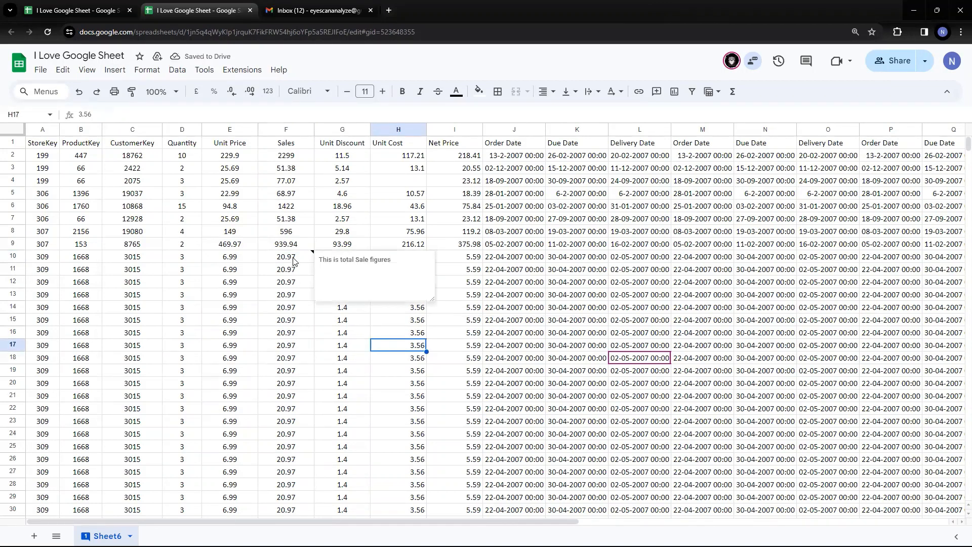
left_click(430, 332)
left_click(417, 284)
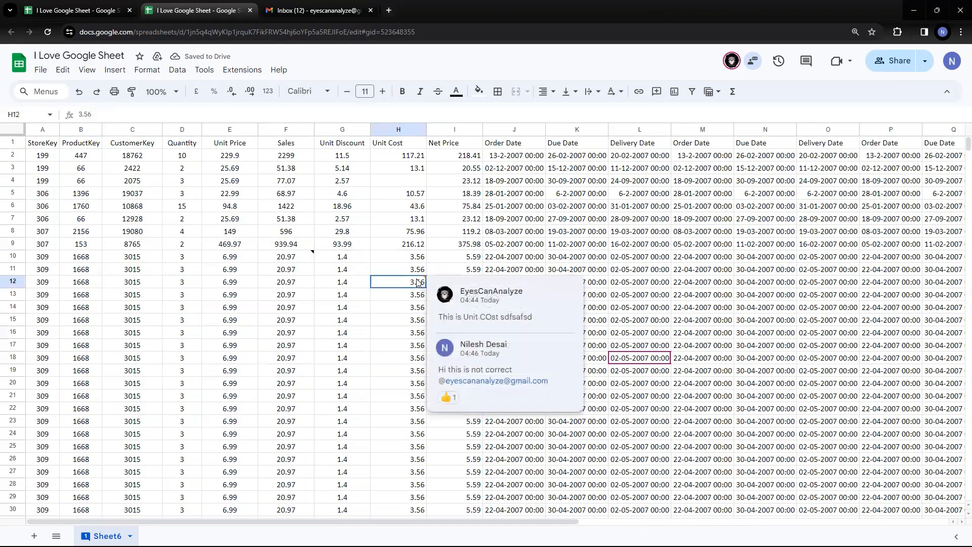
key("Down")
key("Down")
key("Down")
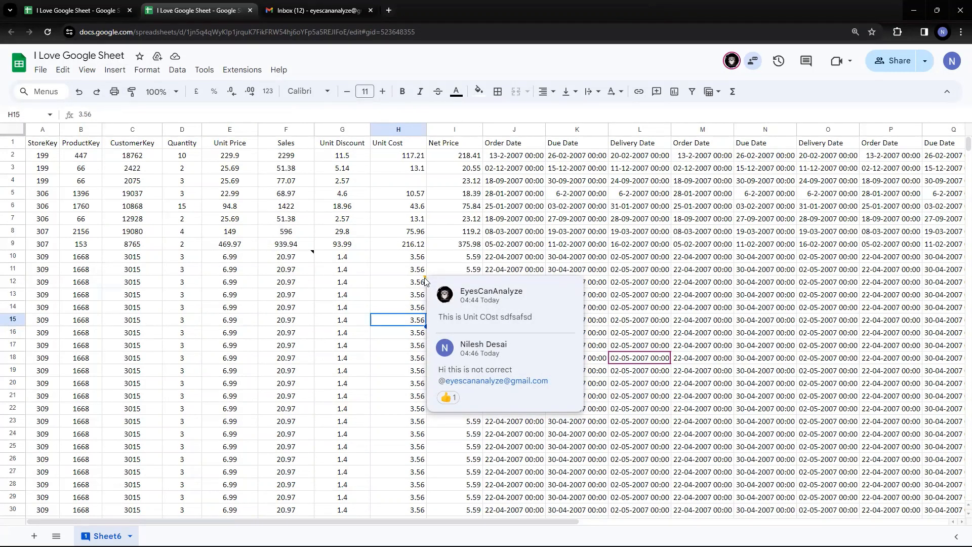
Zoom the sheet to 200% and compare the note marker and pop-up on F10 with the comment marker and thread on H12.
left_click(161, 92)
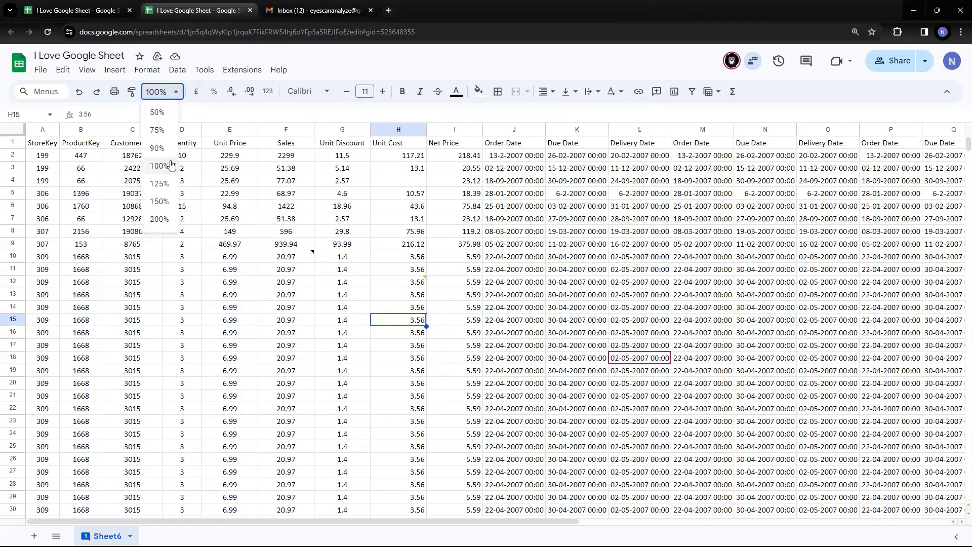
left_click(160, 219)
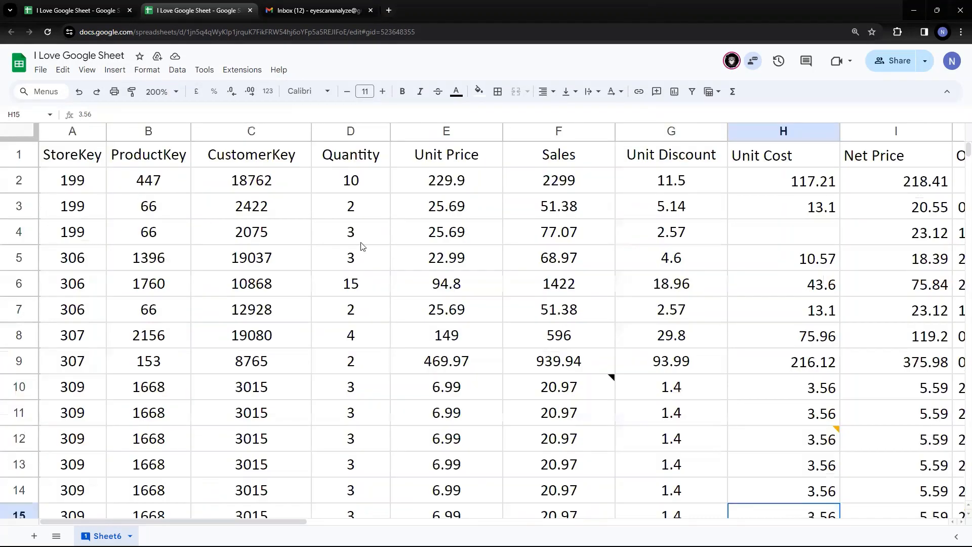
scroll(562, 248, "down", 1)
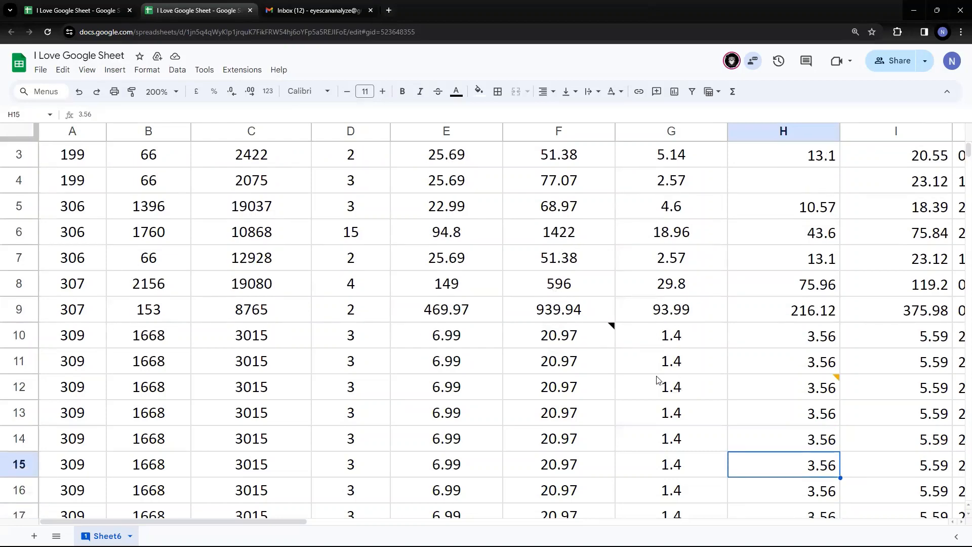
key("Right")
key("Right")
key("Right")
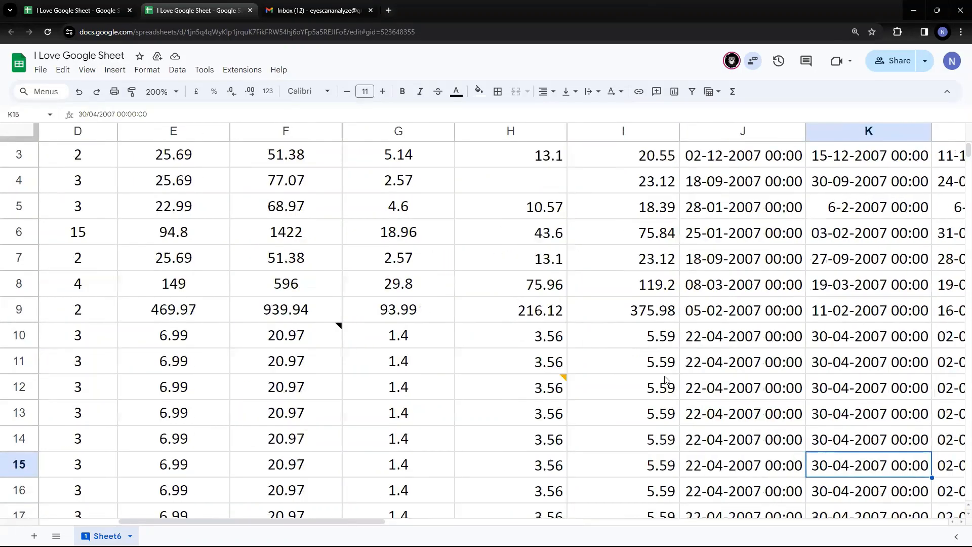
mouse_move(564, 381)
mouse_move(333, 342)
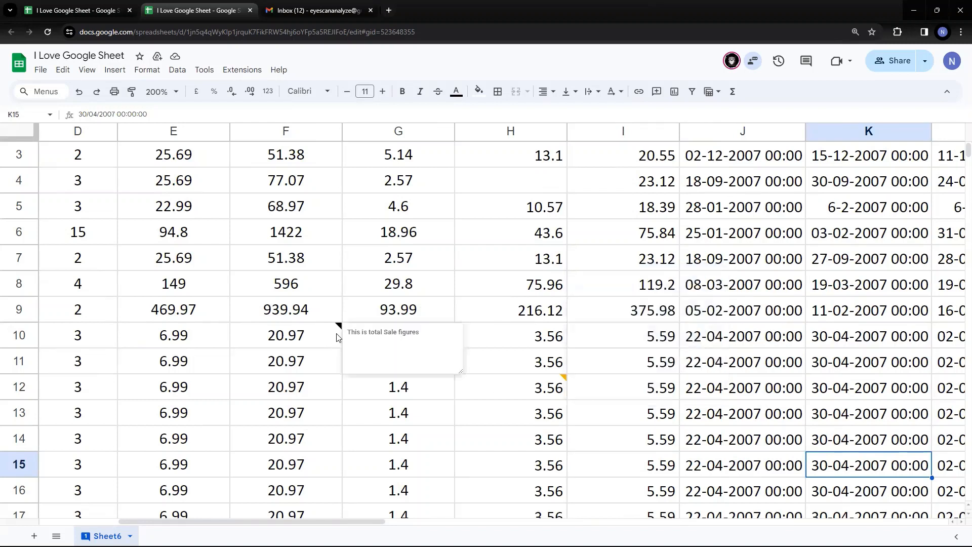
left_click(308, 338)
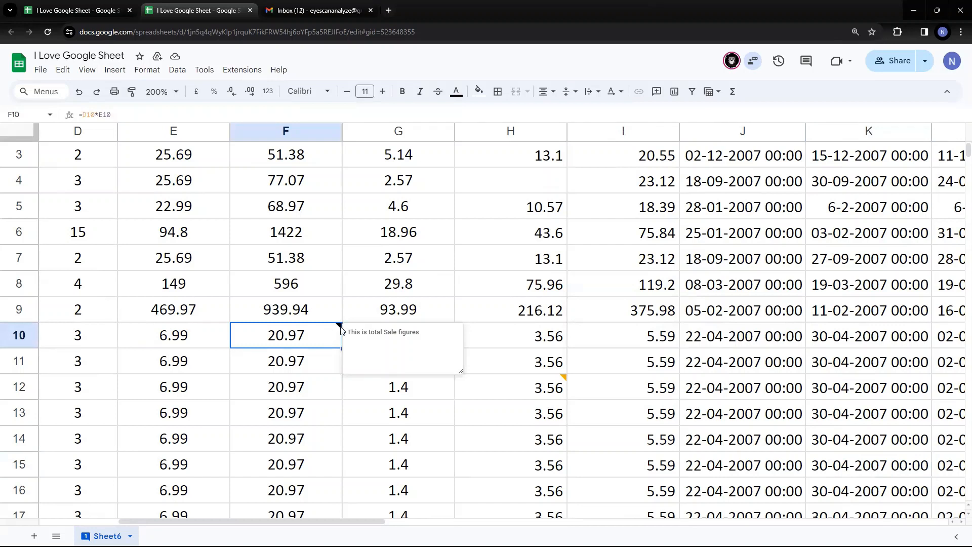
mouse_move(608, 399)
mouse_move(535, 389)
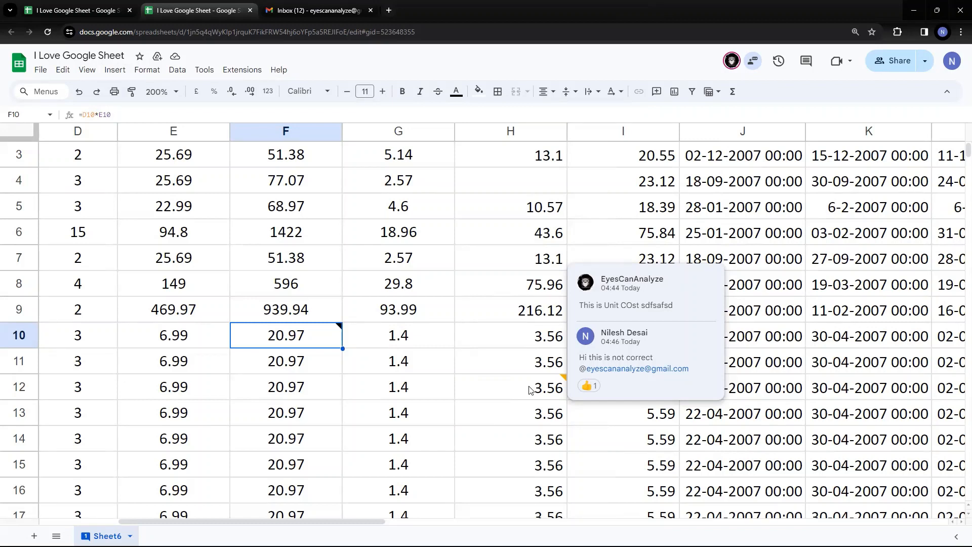
mouse_move(282, 332)
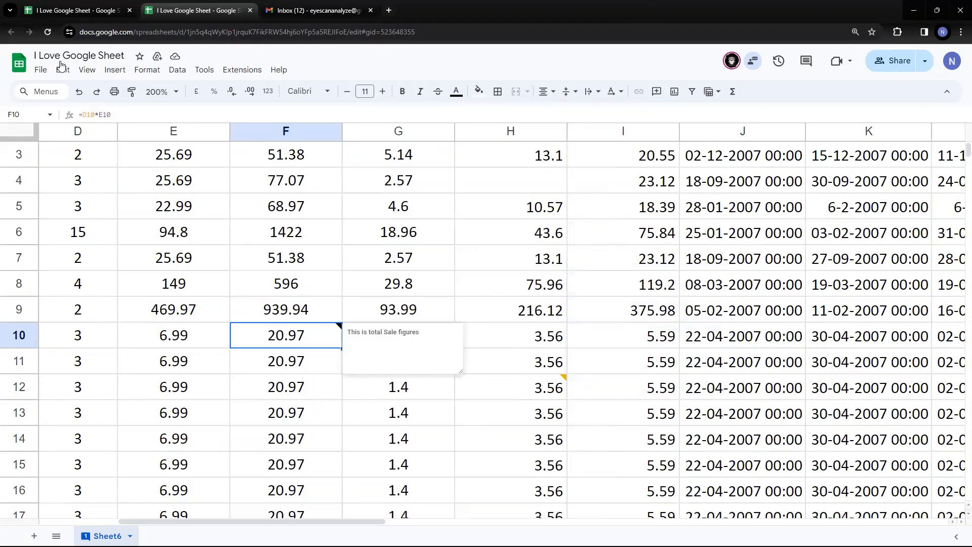
Switch to the first account's spreadsheet tab and preview the note on F10 and the comment thread on H12 there.
left_click(76, 10)
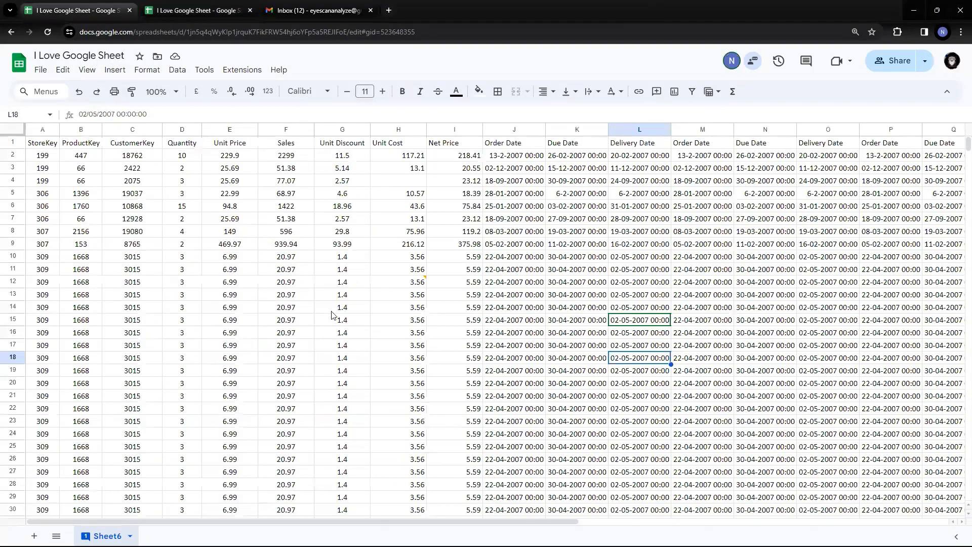
left_click(361, 316)
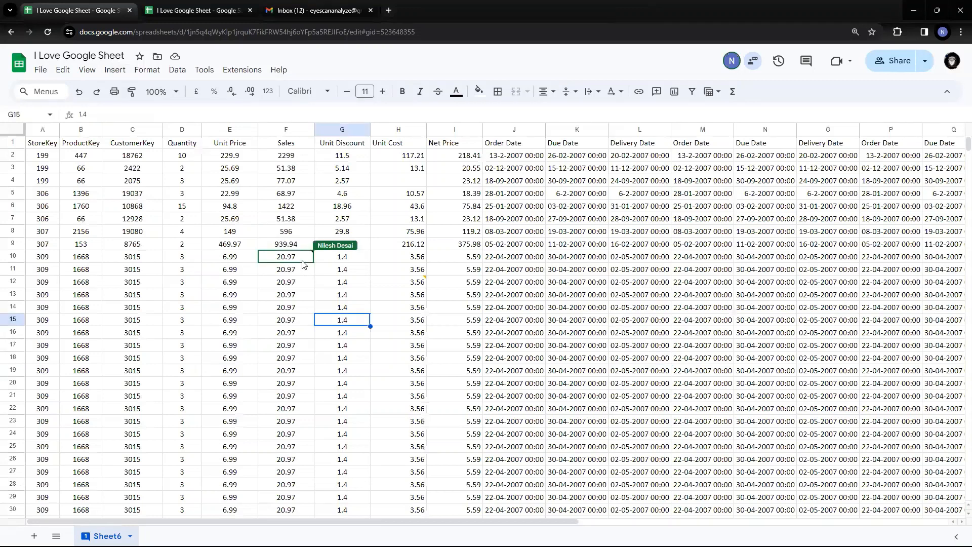
mouse_move(284, 259)
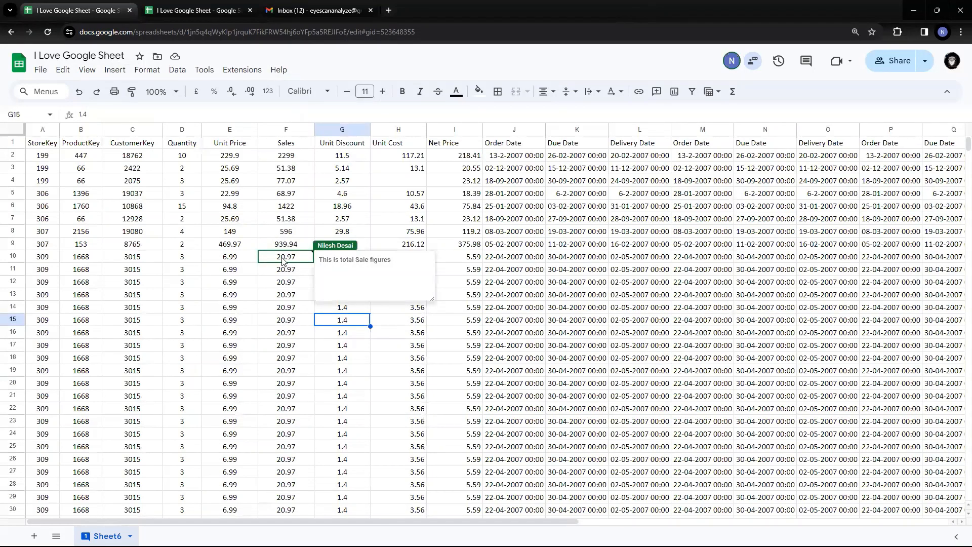
left_click(449, 320)
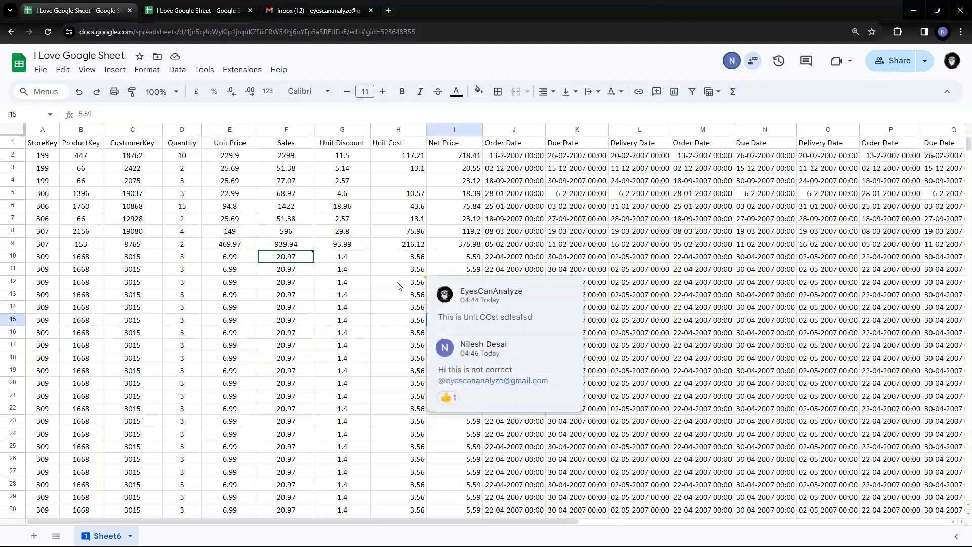
mouse_move(295, 263)
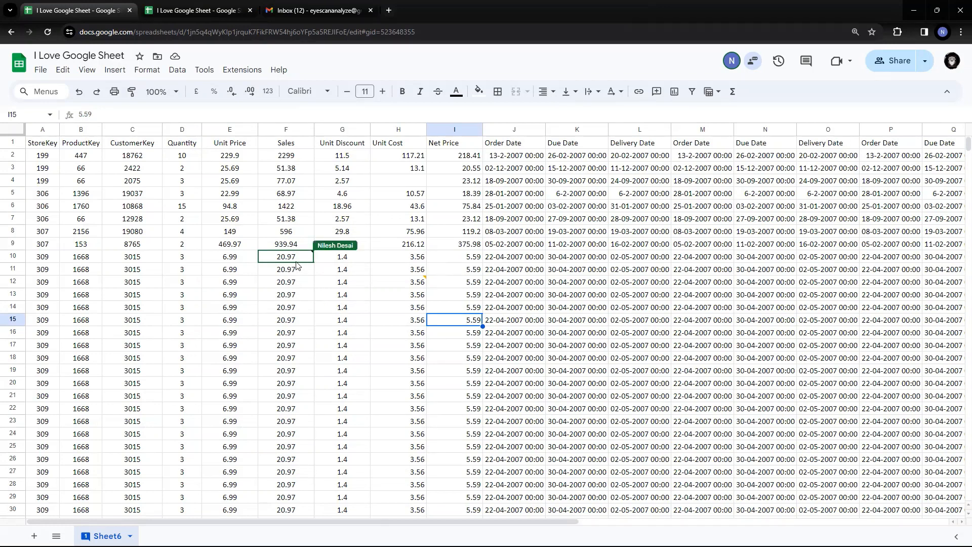
mouse_move(296, 261)
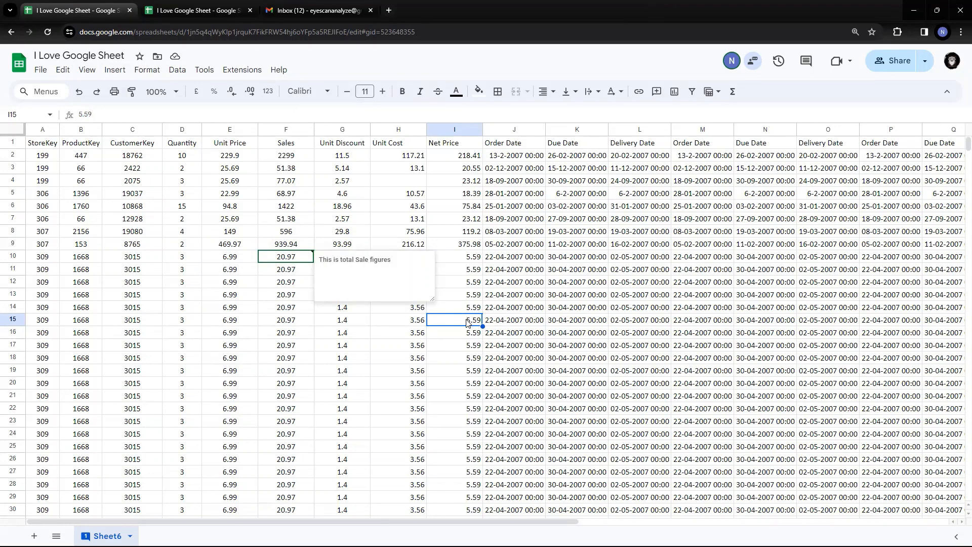
left_click(459, 395)
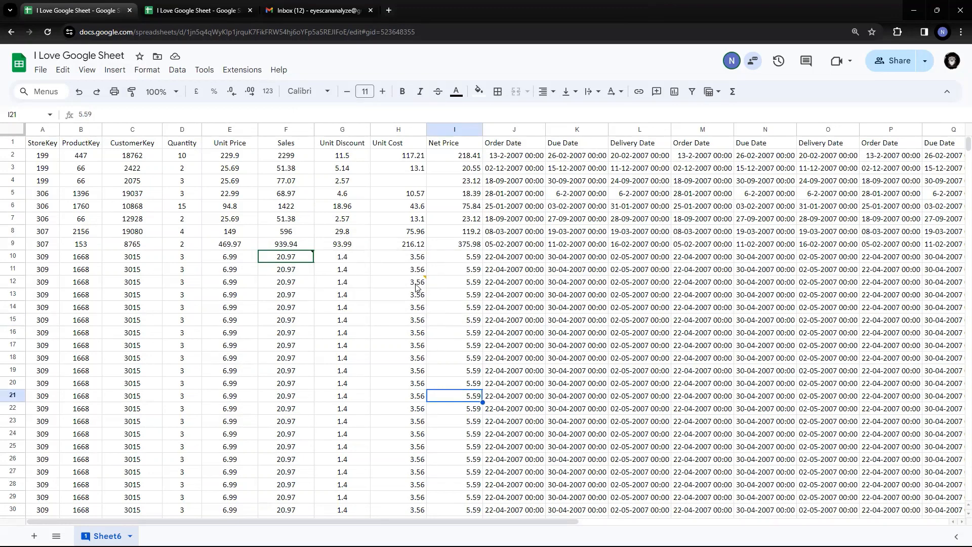
mouse_move(415, 284)
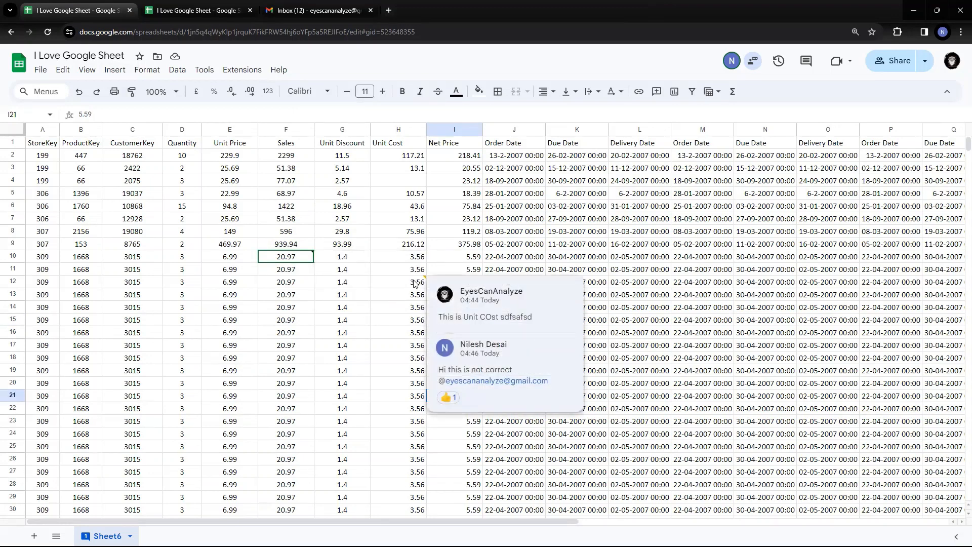
Return to the second account's spreadsheet tab and preview the H12 comment thread and the F10 note again.
left_click(167, 9)
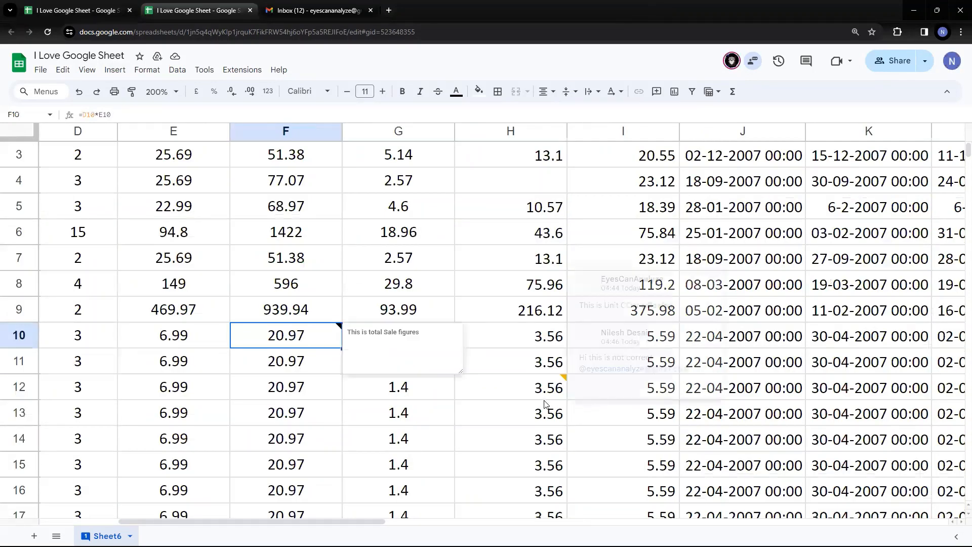
mouse_move(545, 396)
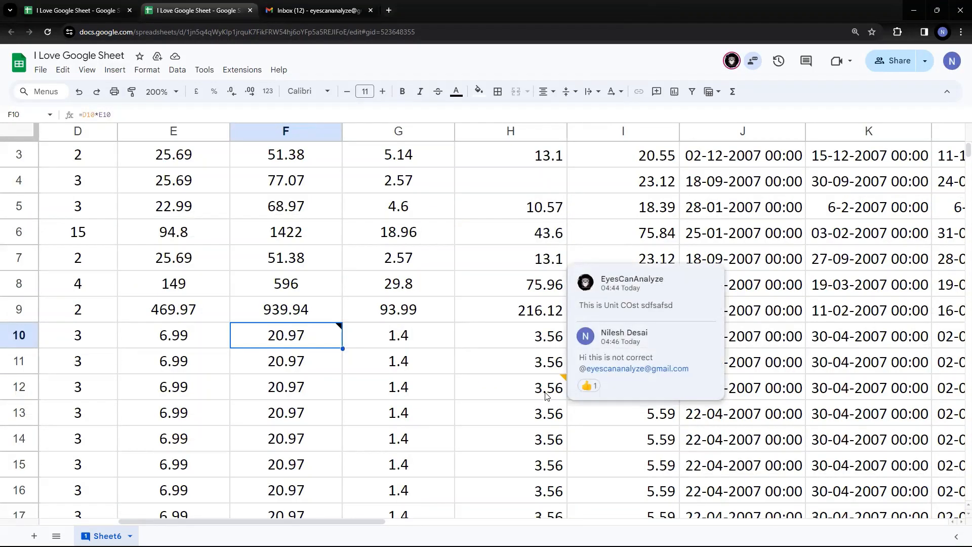
mouse_move(277, 343)
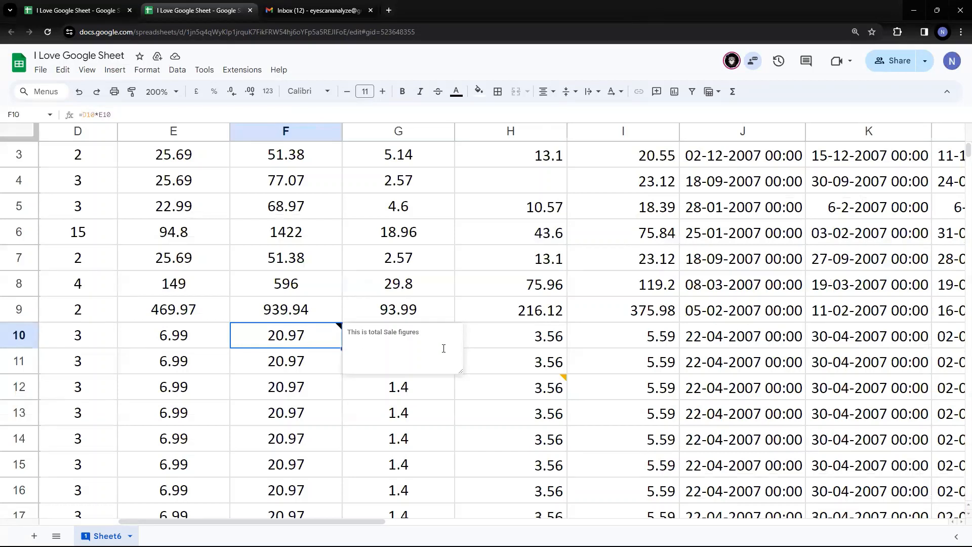
Examine the Delete notes option among cell F10's actions, leave without deleting, and preview the cell's note.
right_click(308, 343)
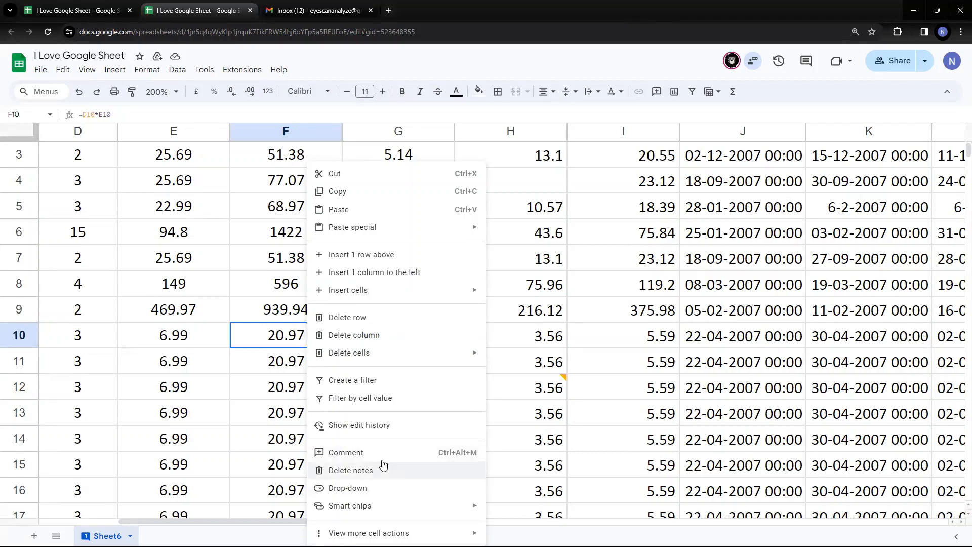
right_click(296, 345)
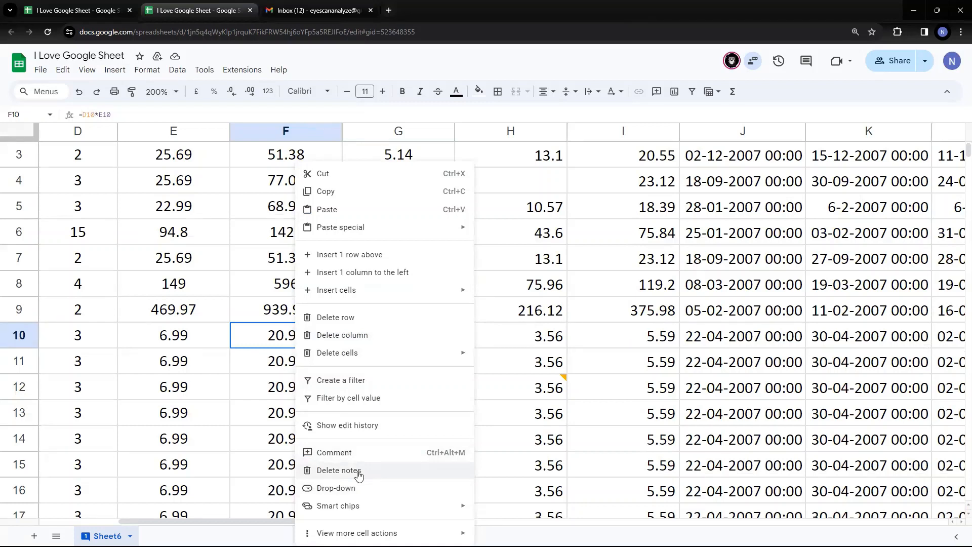
left_click(227, 435)
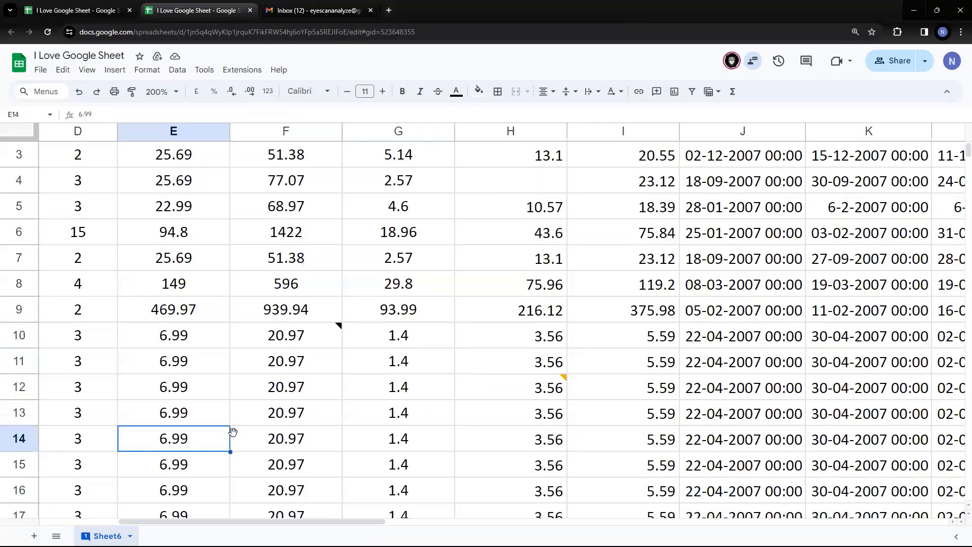
mouse_move(300, 334)
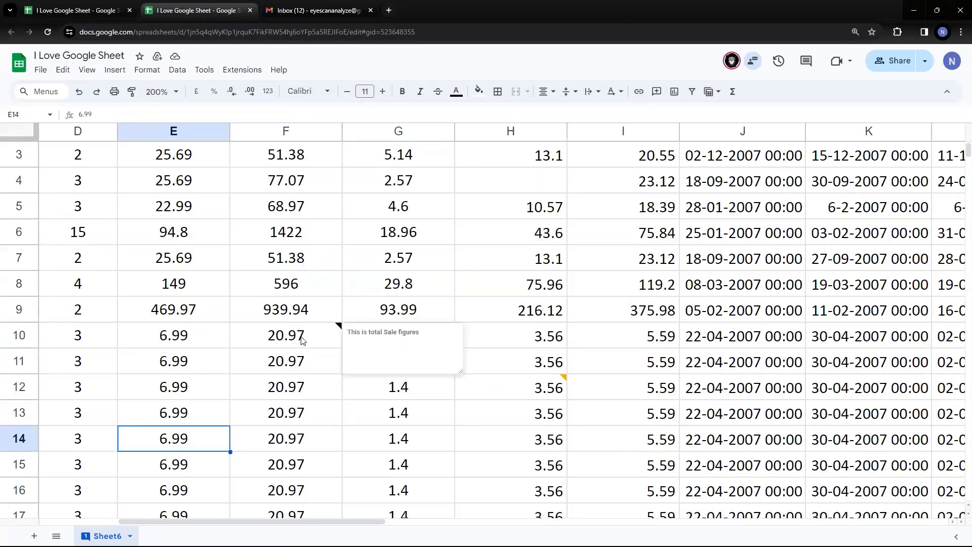
Delete the note from cell F10.
right_click(302, 336)
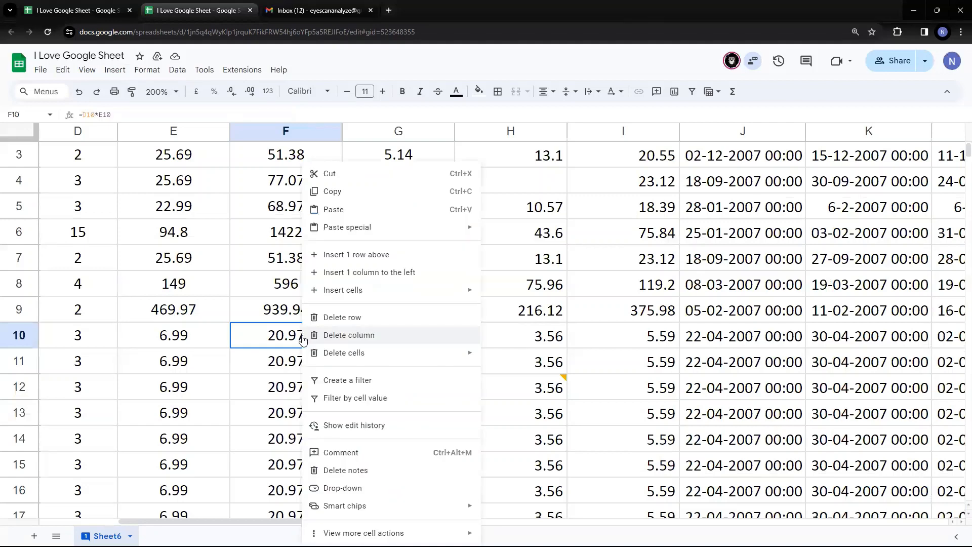
left_click(363, 471)
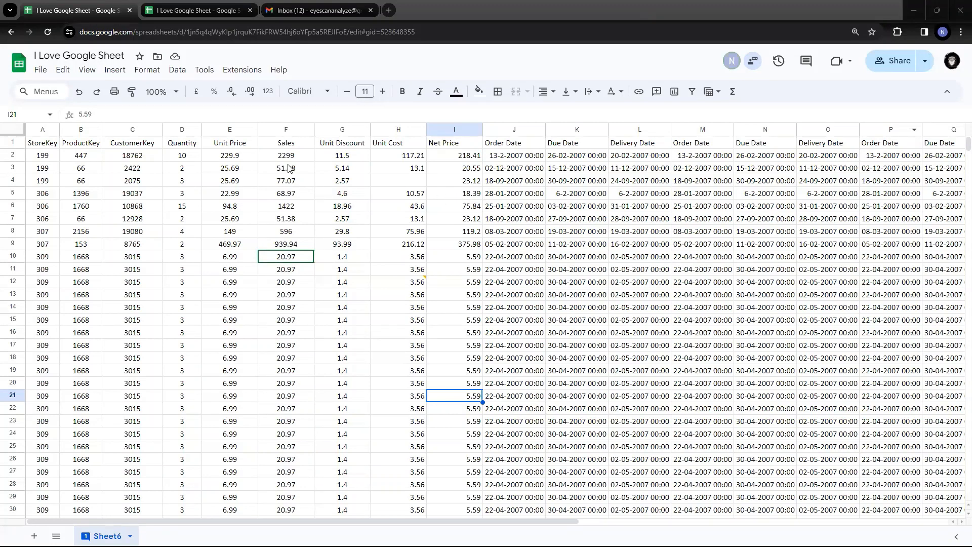
Switch to Gmail to read the comment mention notification, and return to the first account's spreadsheet tab.
left_click(314, 10)
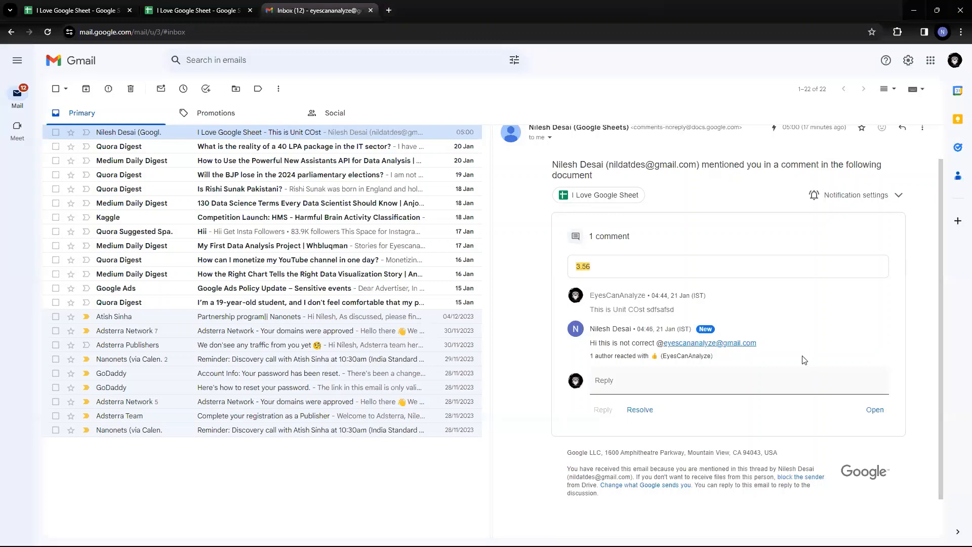
left_click(36, 8)
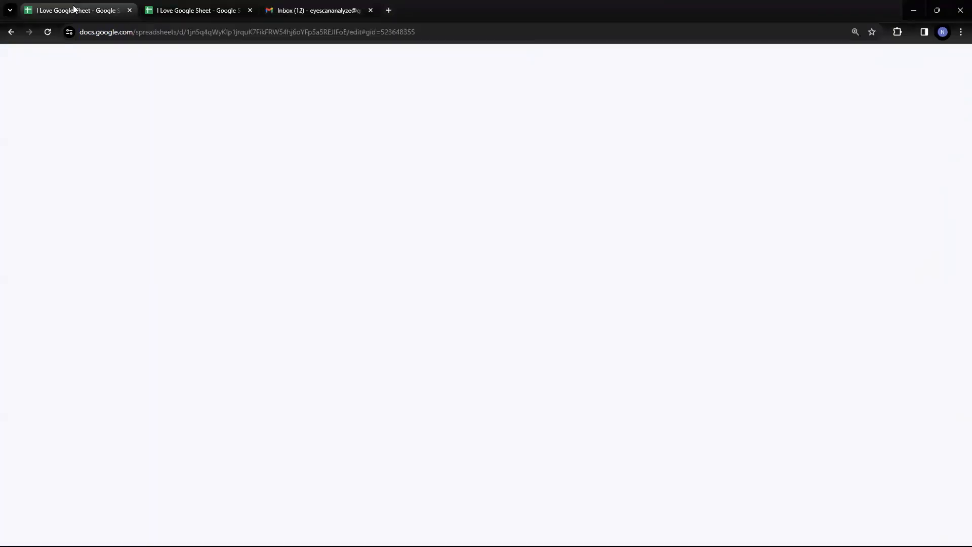
mouse_move(405, 286)
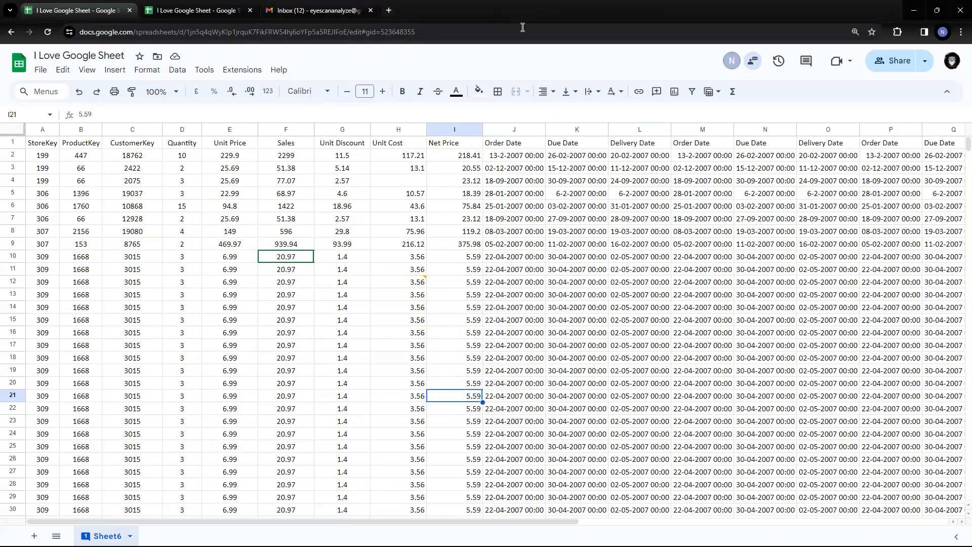
Show all comments in the first account's spreadsheet and compare the H12 thread with its notification email in Gmail.
left_click(808, 62)
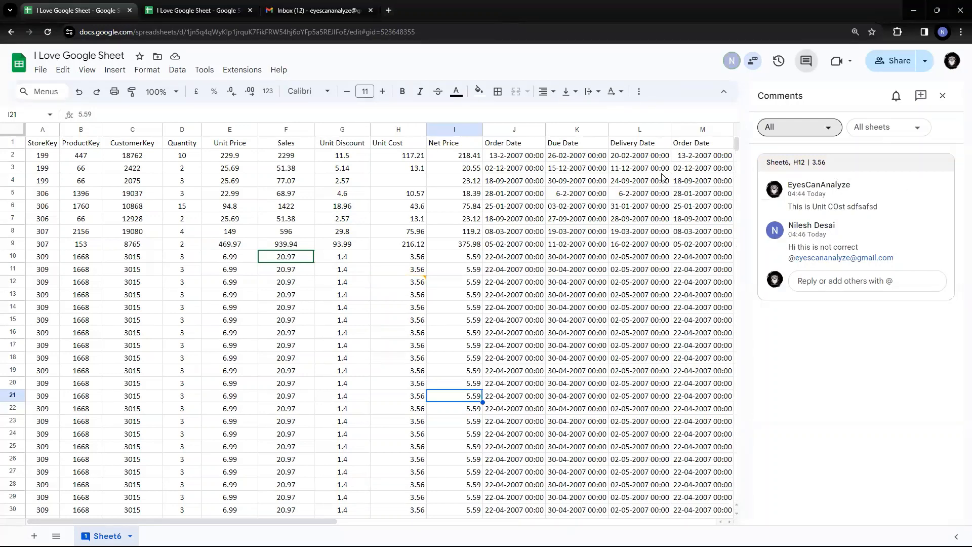
left_click(299, 5)
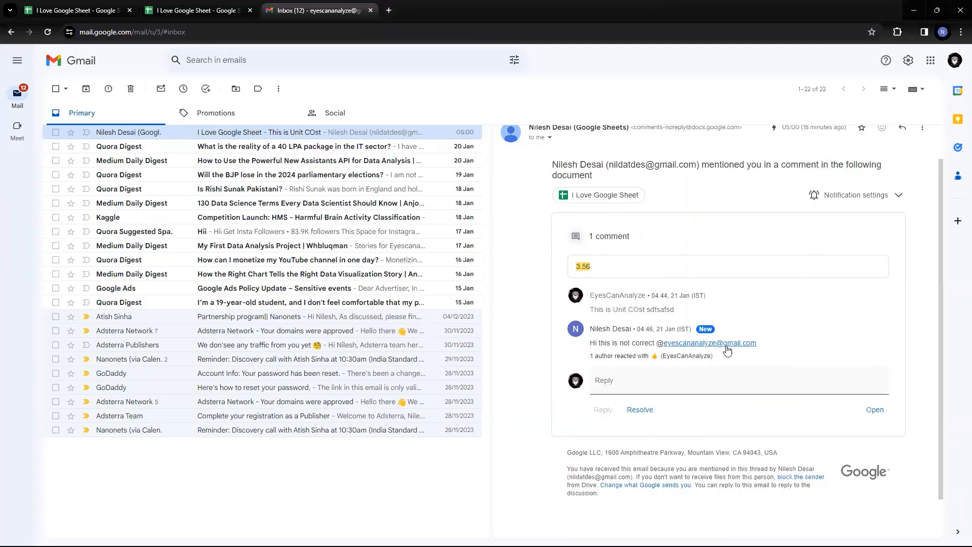
left_click(91, 14)
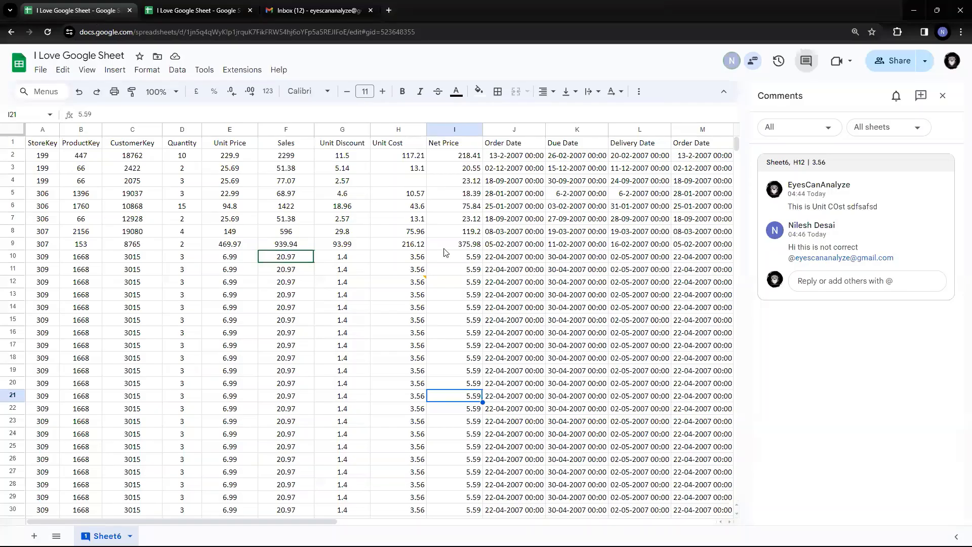
Open the comment thread on cell H12 and mark it as resolved.
left_click(411, 285)
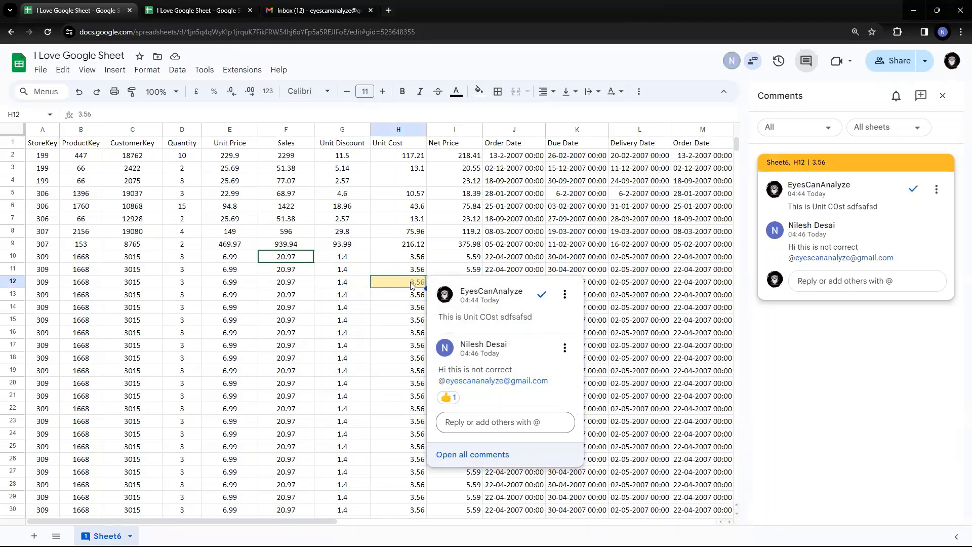
left_click(404, 332)
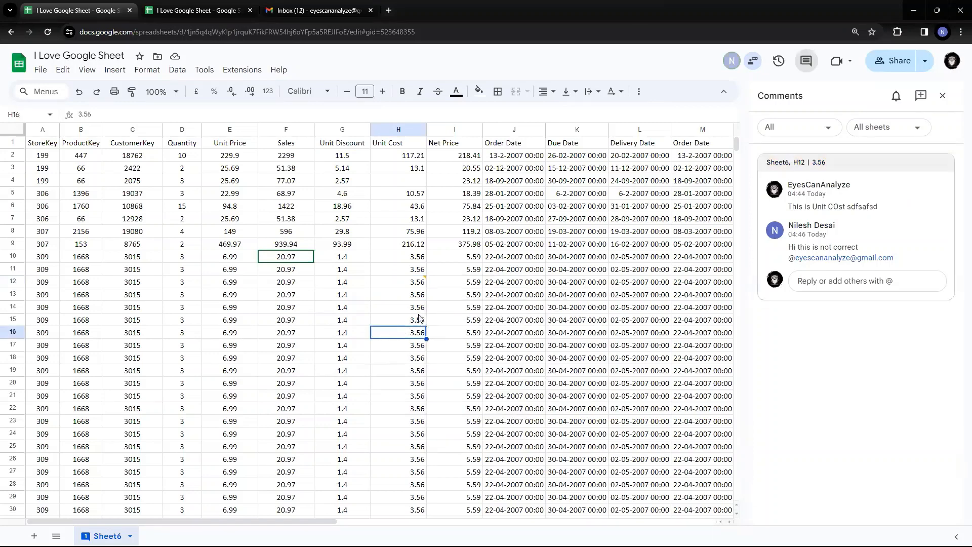
left_click(418, 282)
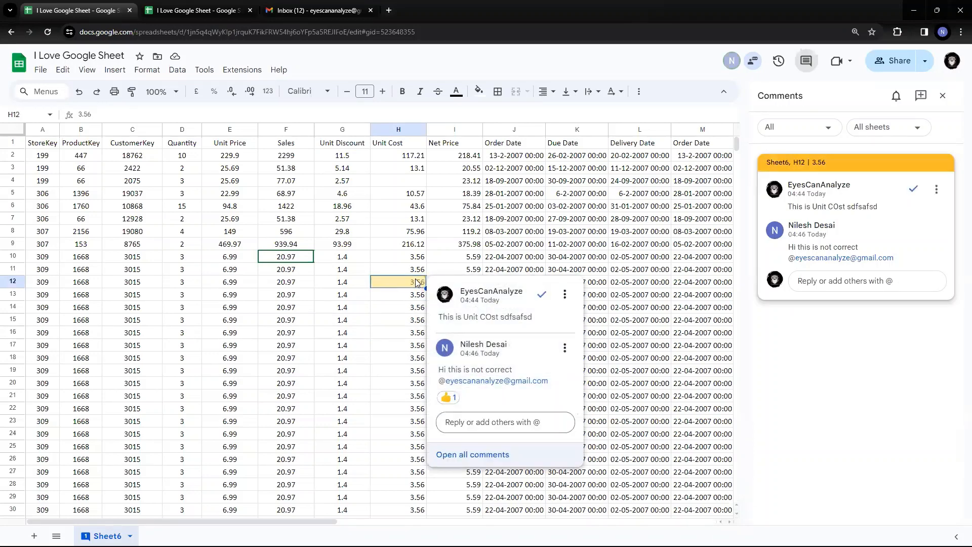
left_click(540, 296)
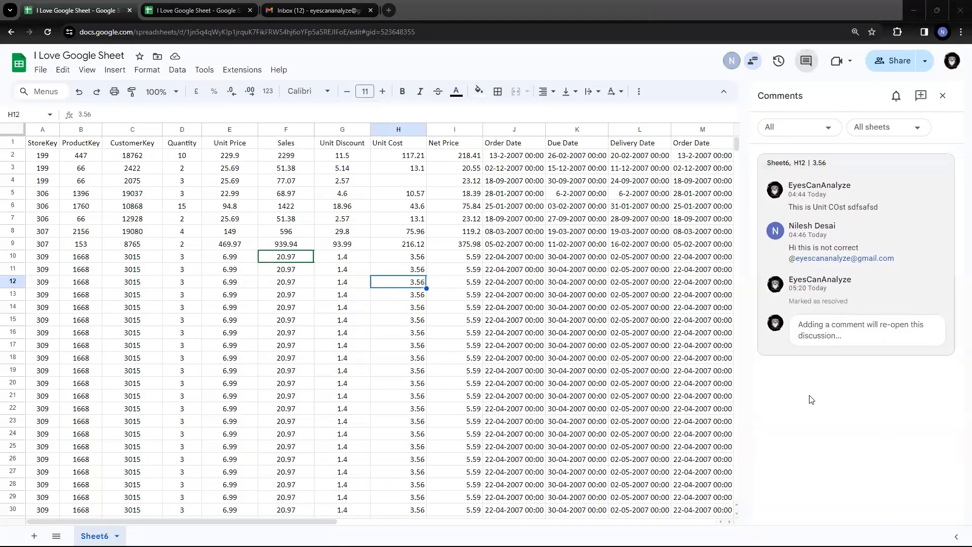
Check cells H12 and F10 for any remaining comment or note marker.
left_click(490, 309)
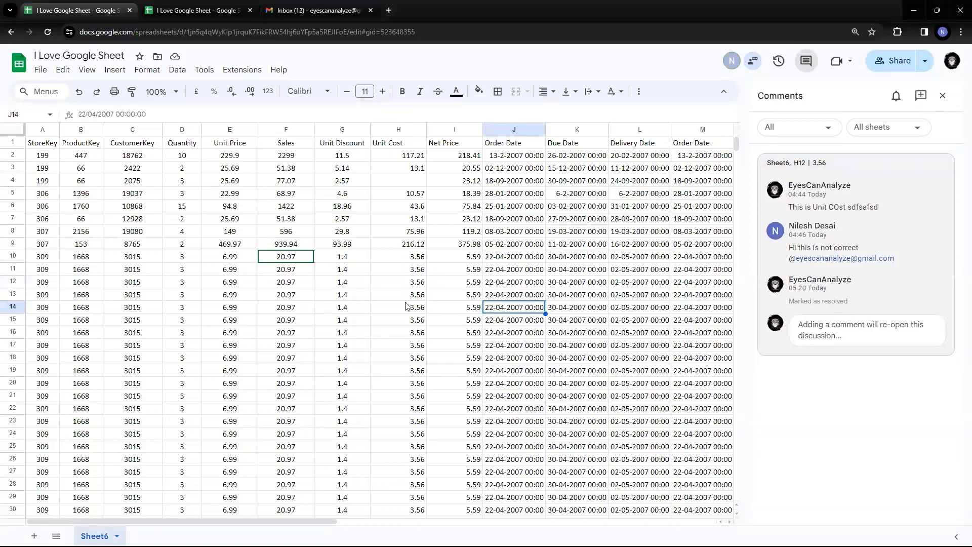
left_click(400, 283)
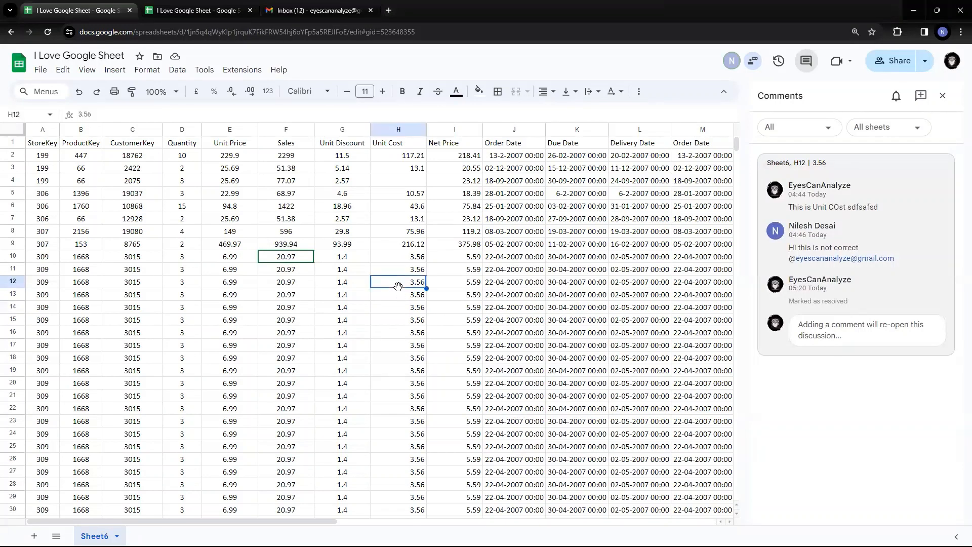
left_click(296, 260)
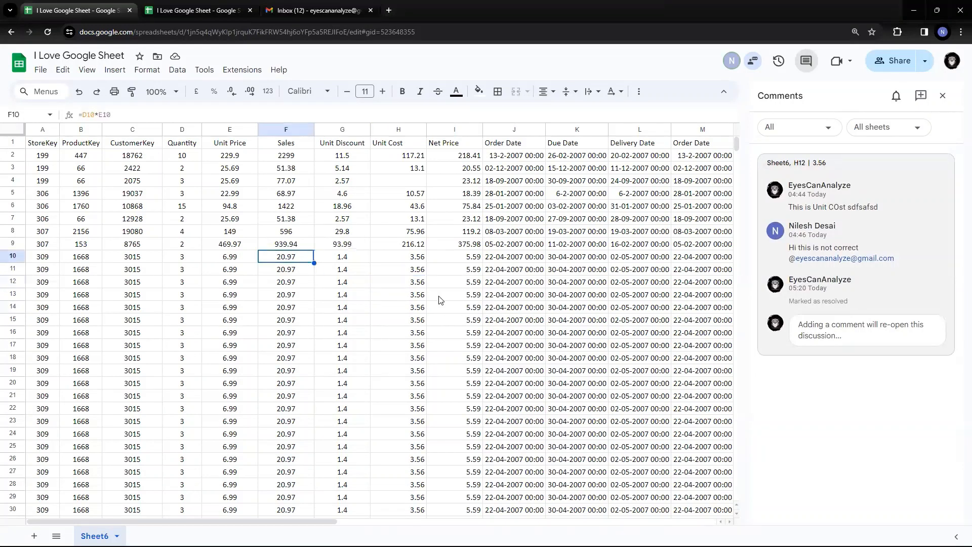
left_click(409, 285)
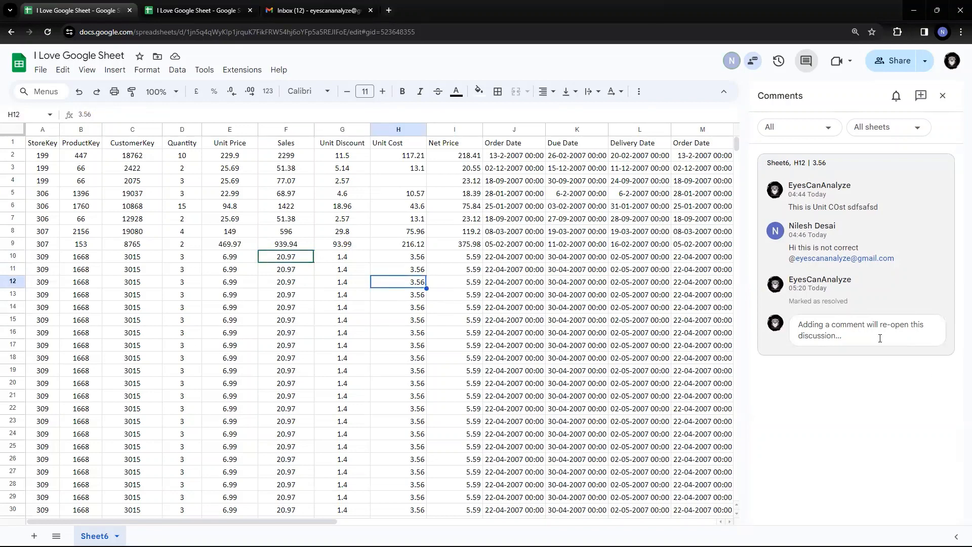
Re-open the resolved H12 discussion by replying "Hi i want further discussion on it" with a mention of the second account's user.
left_click(851, 329)
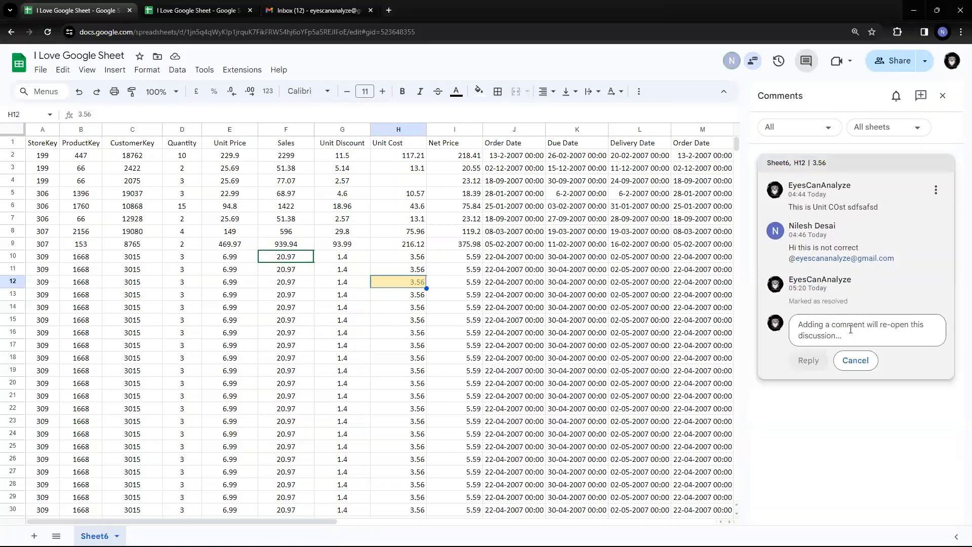
type("Hi i w")
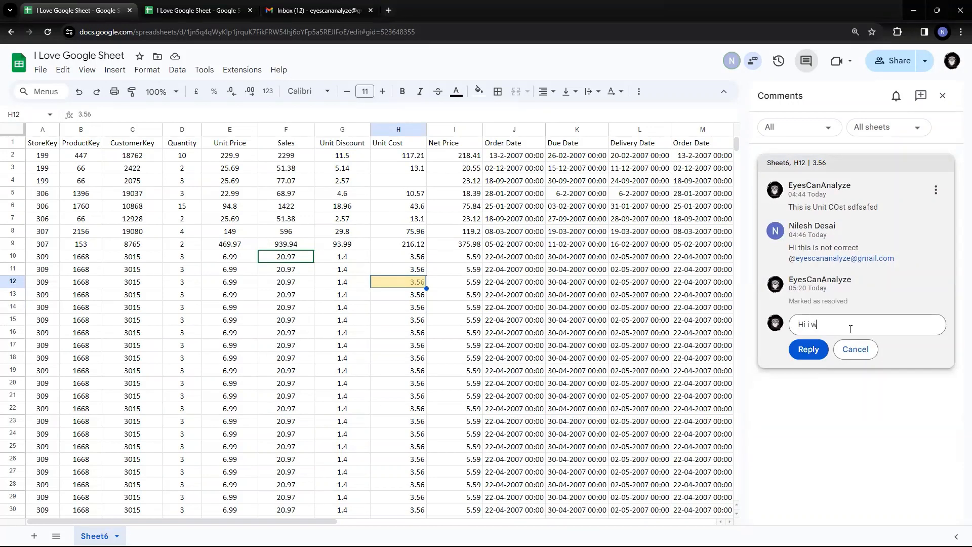
type("ant further discussion on it")
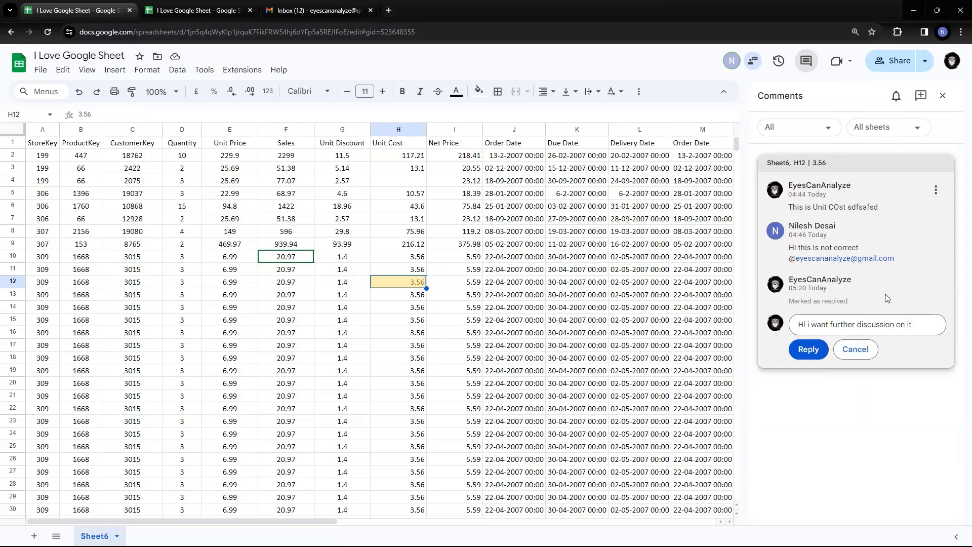
type(" #")
key("BackSpace")
key("BackSpace")
type("@ni")
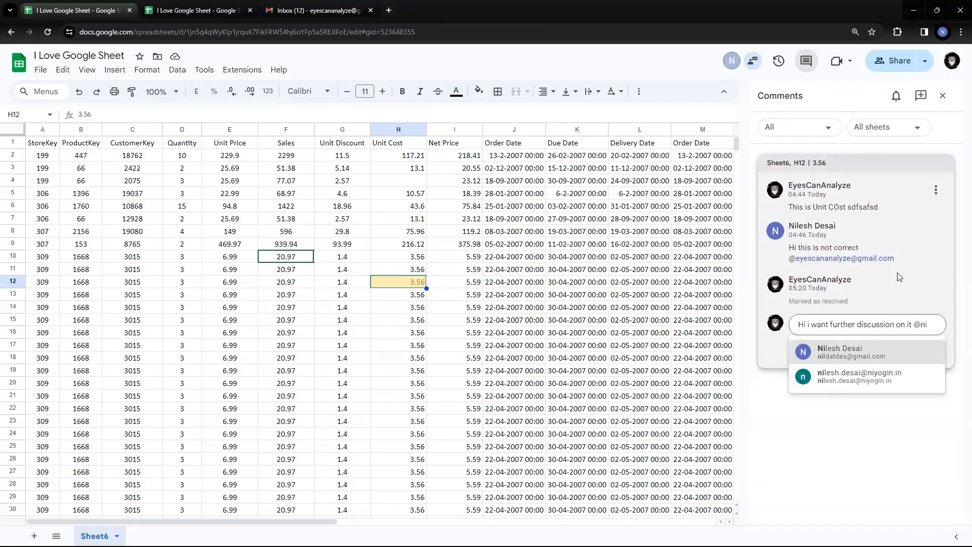
left_click(855, 356)
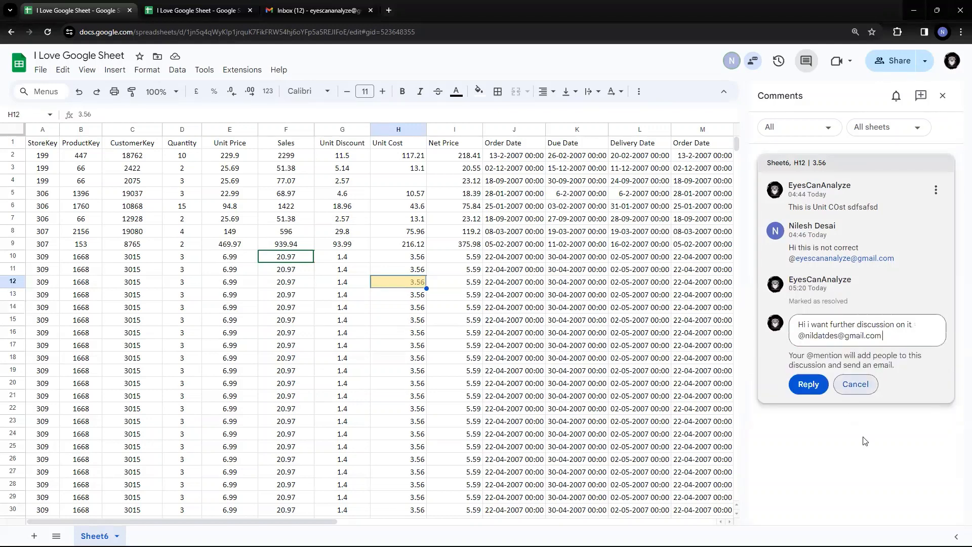
left_click(807, 385)
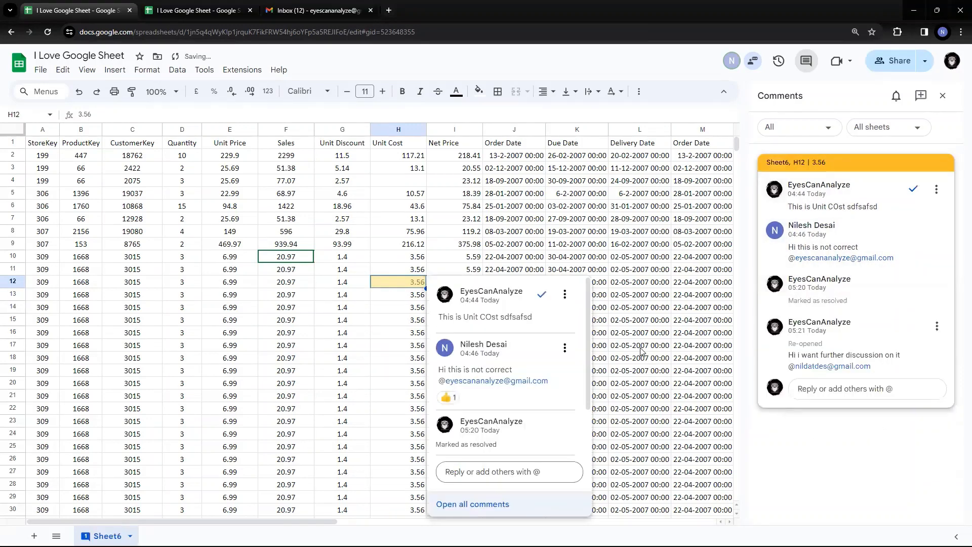
Preview the re-opened comment thread on H12 and open it from the cell.
left_click(645, 309)
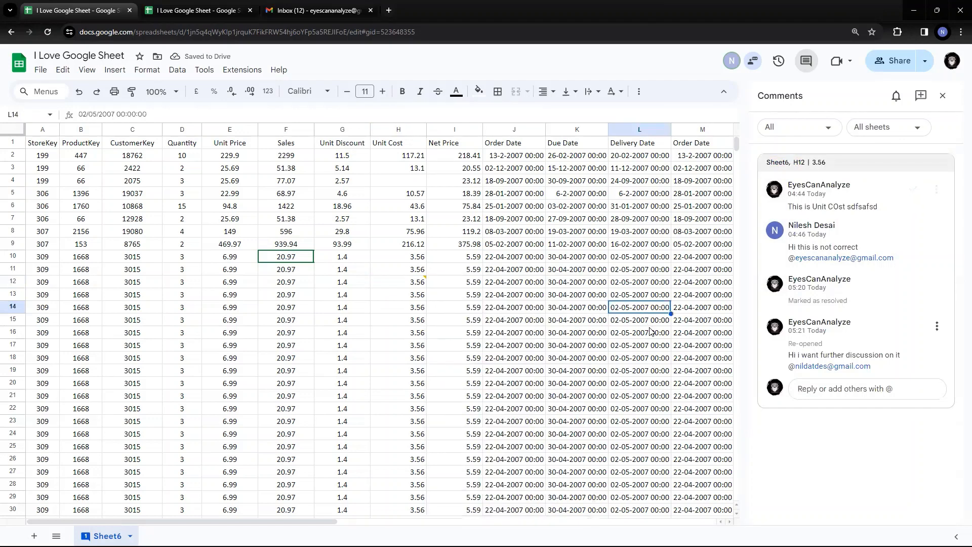
mouse_move(418, 286)
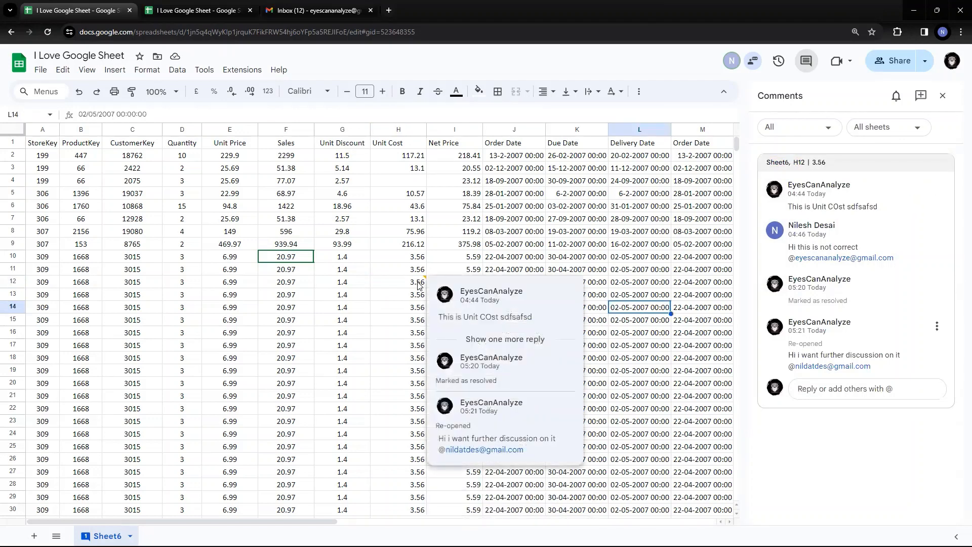
left_click(418, 286)
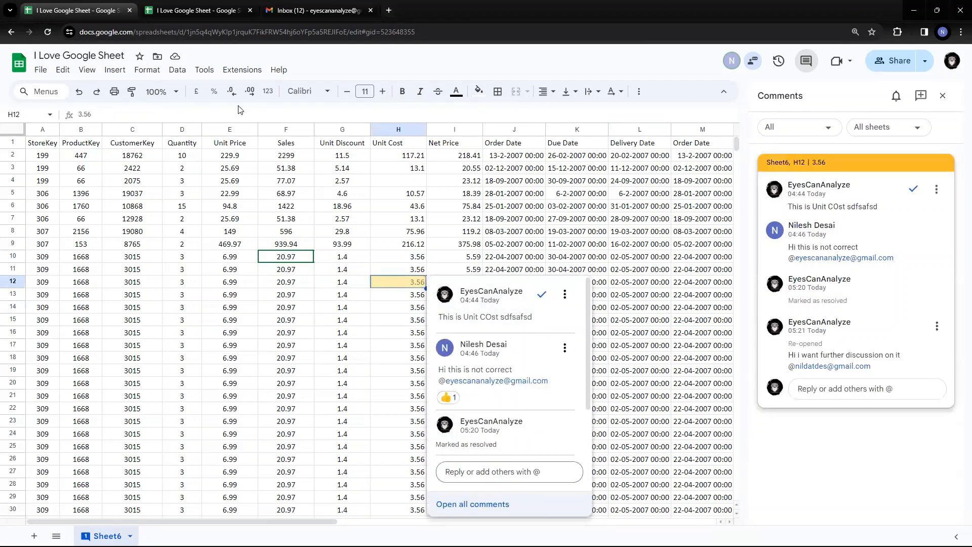
Preview the re-opened H12 thread in the second account's spreadsheet tab, and return to the first account's tab.
left_click(205, 13)
mouse_move(540, 389)
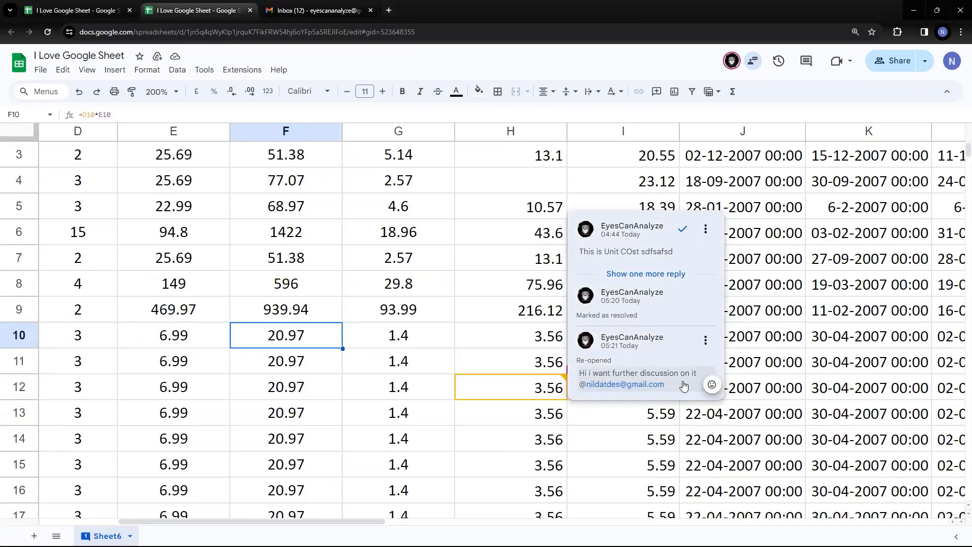
left_click(43, 4)
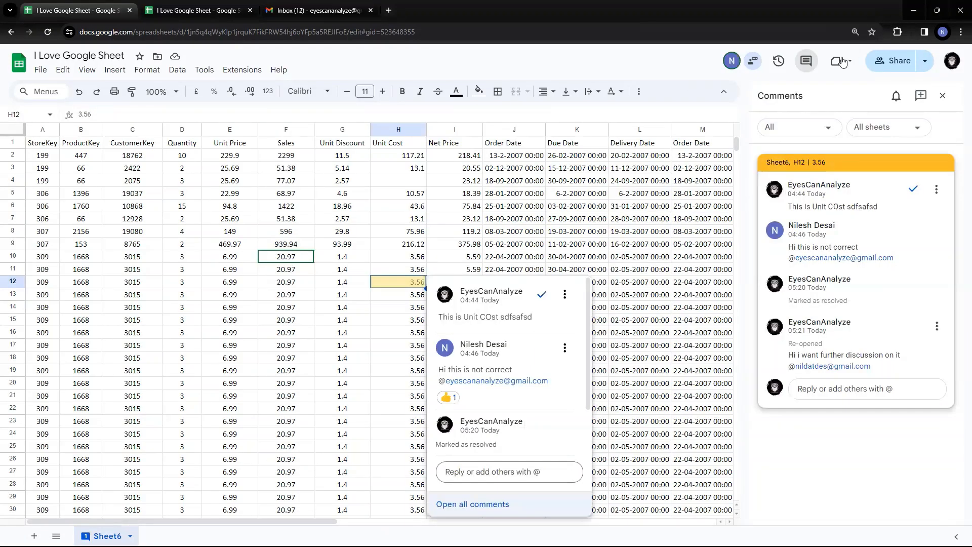
Mark the H12 discussion as resolved again from the list of all comments.
left_click(806, 63)
left_click(807, 67)
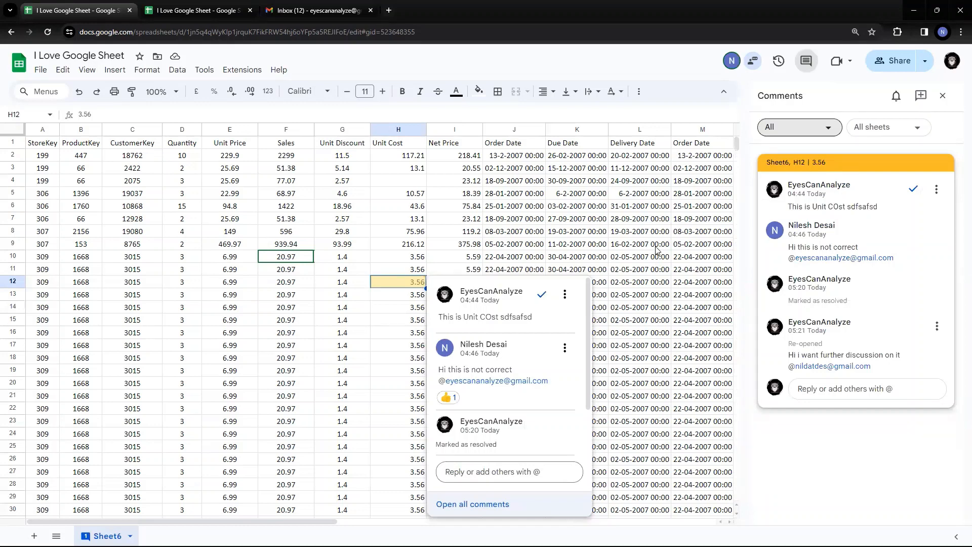
left_click(644, 235)
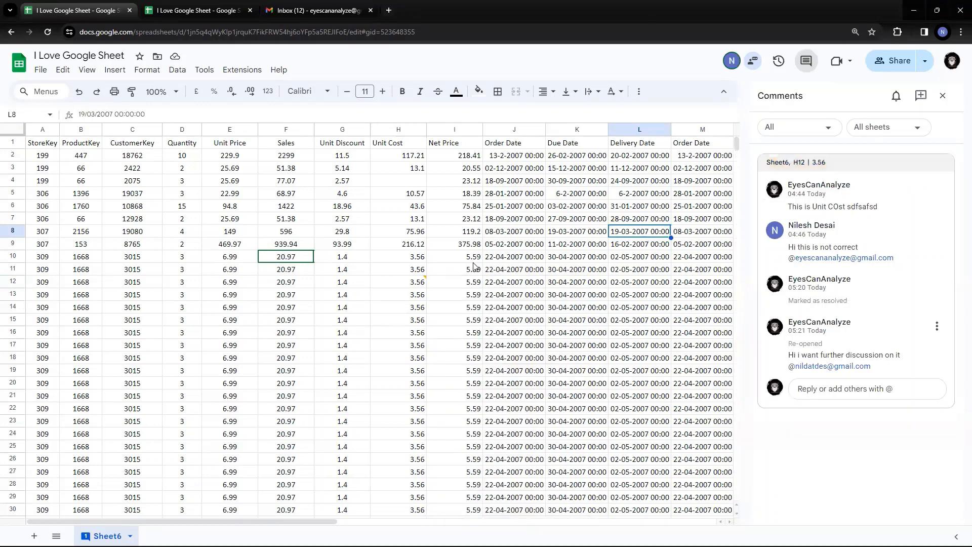
left_click(411, 282)
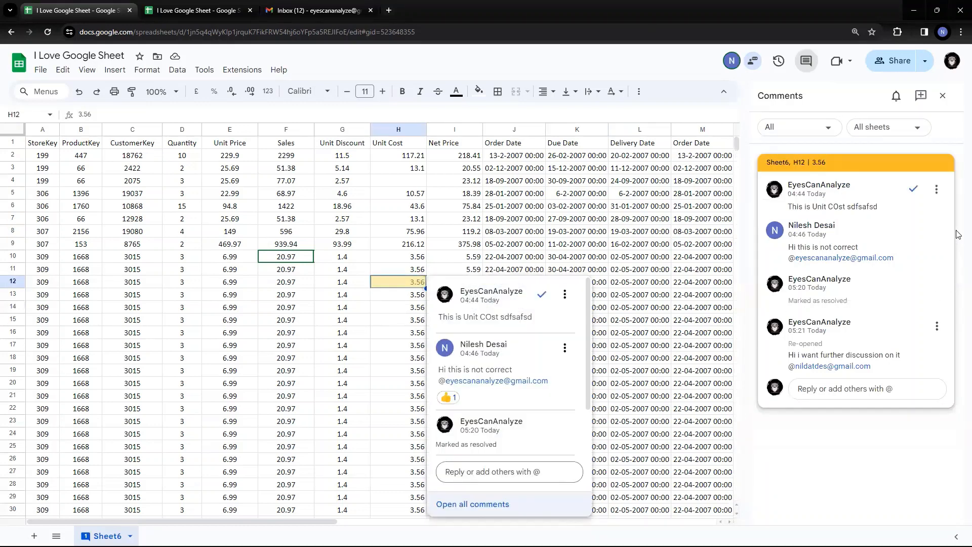
left_click(914, 191)
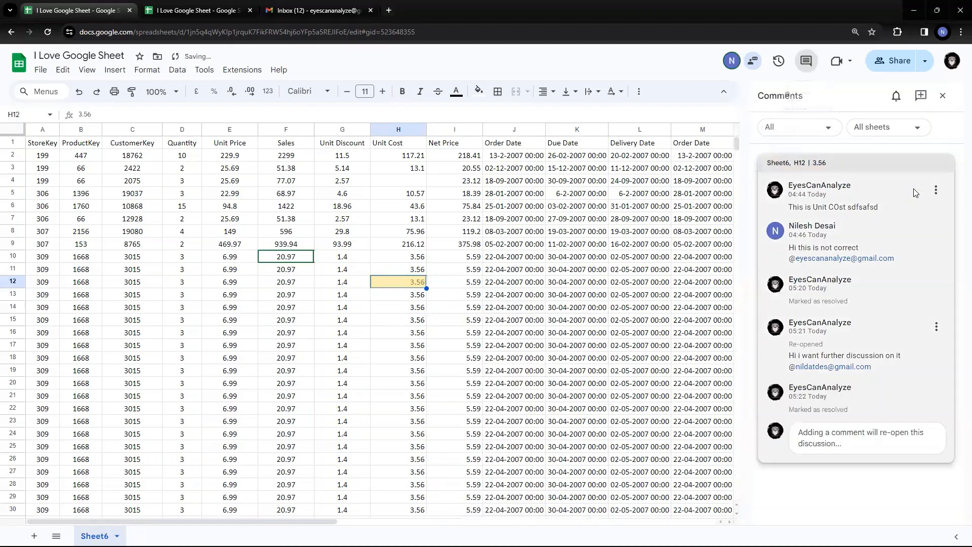
left_click(449, 348)
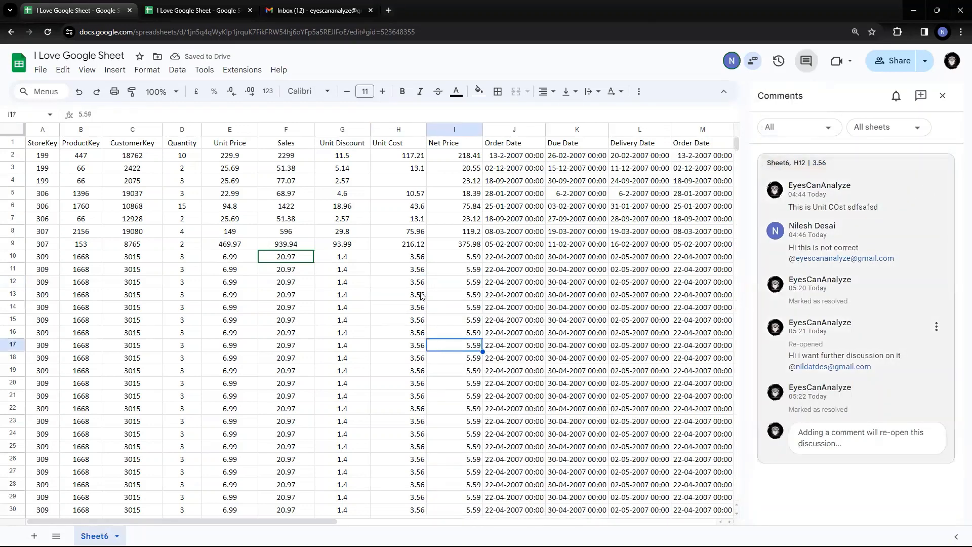
Filter the comments list to resolved threads across all sheets.
left_click(829, 129)
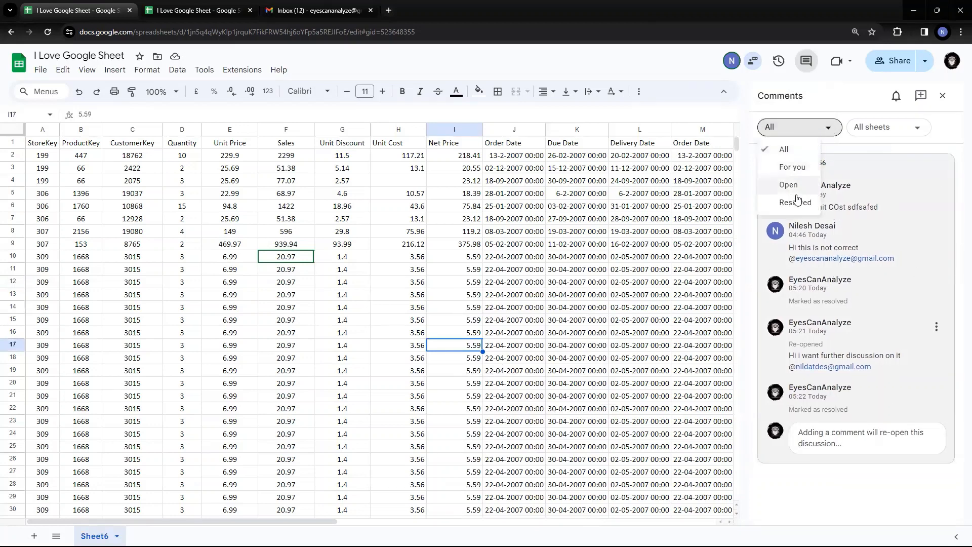
left_click(796, 203)
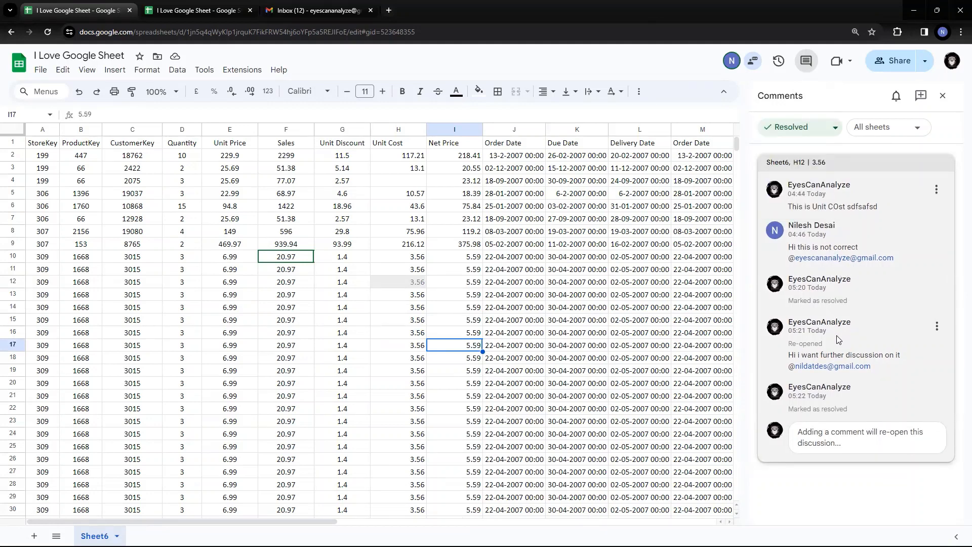
left_click(875, 127)
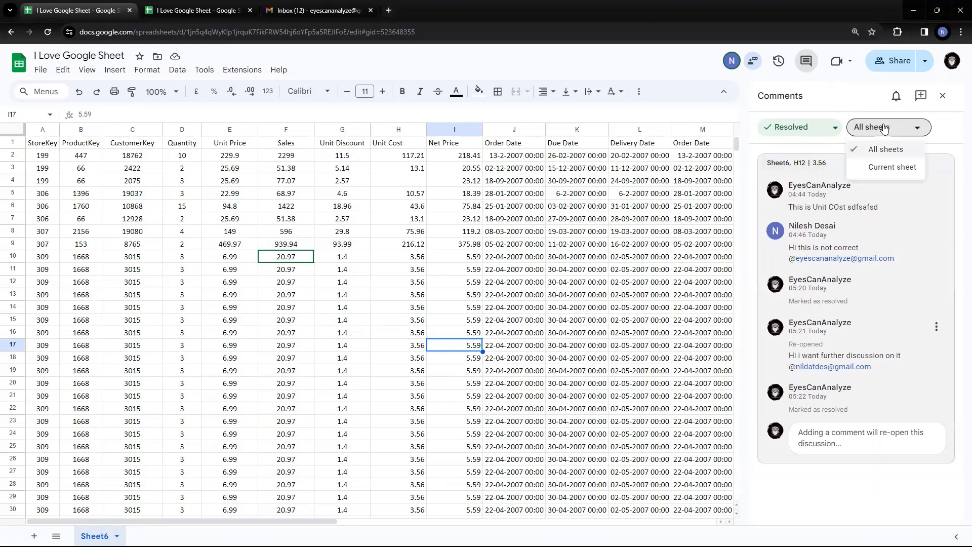
left_click(879, 153)
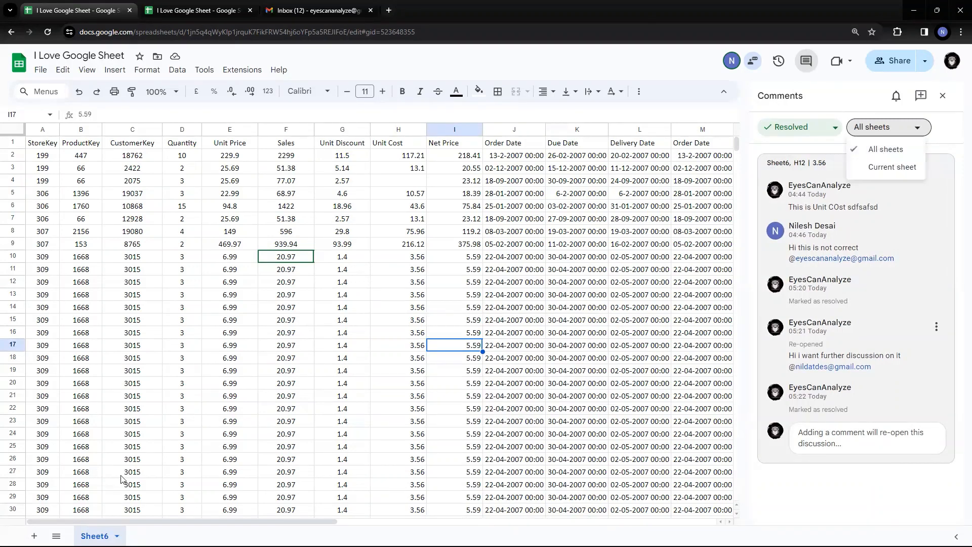
Add a new sheet and post a comment on its cell E19 saying "Hi" followed by the second account user's first name.
left_click(34, 535)
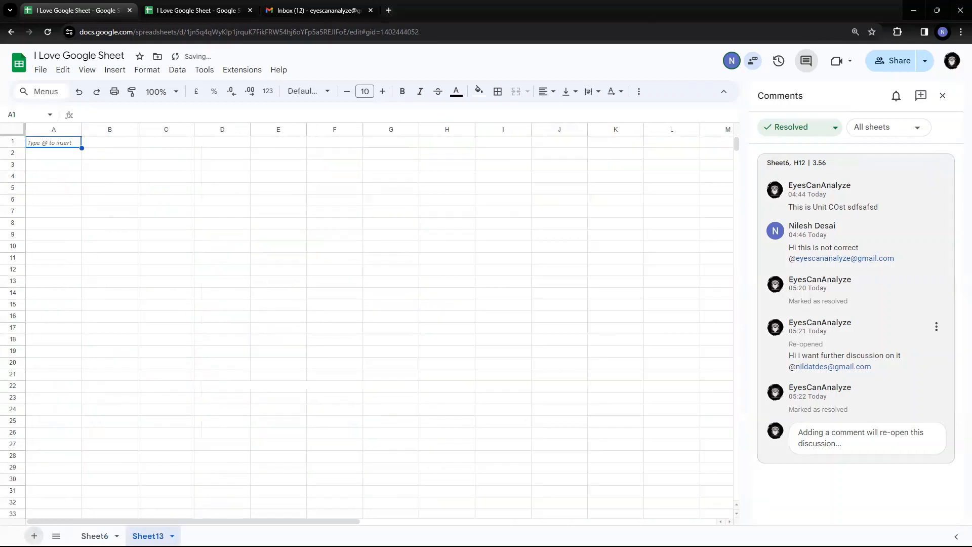
right_click(278, 351)
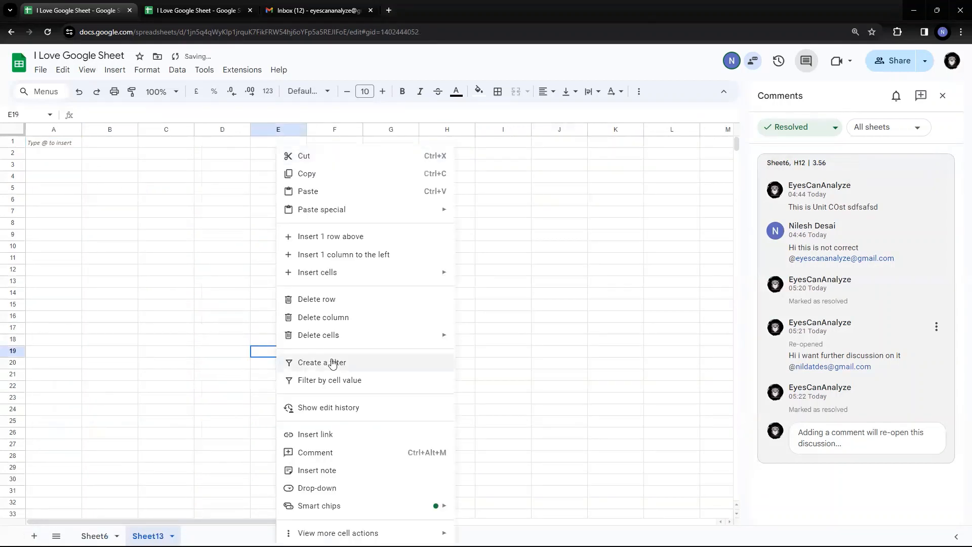
left_click(335, 453)
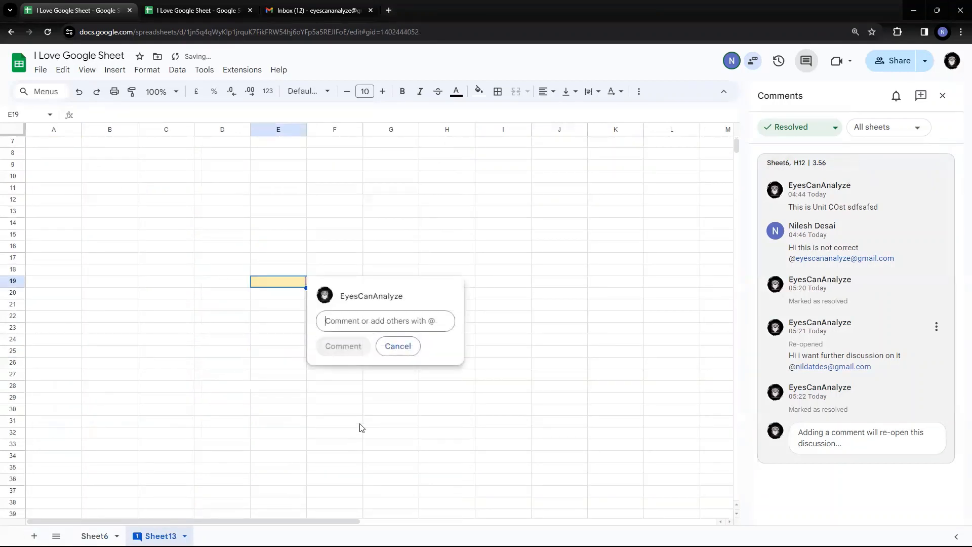
type("Jo")
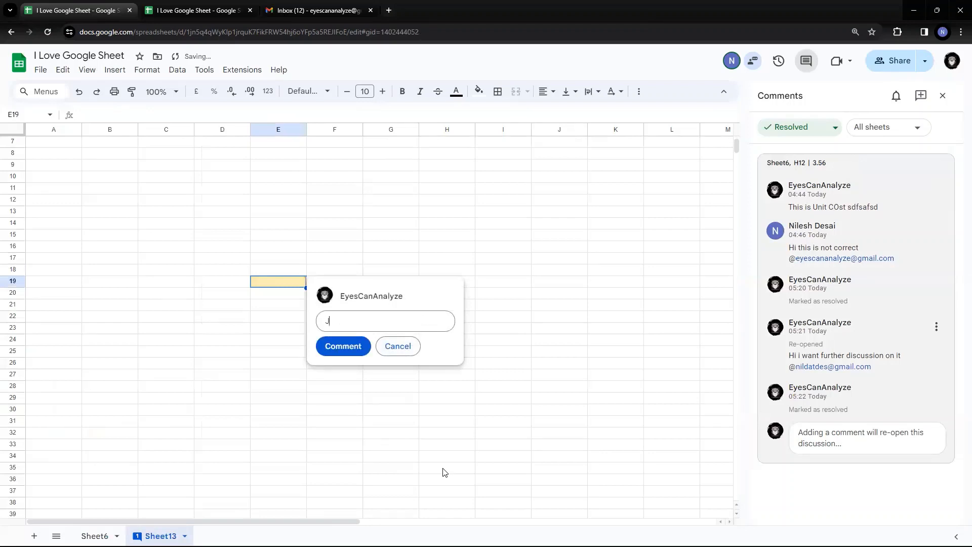
key("BackSpace")
type("H")
type("esh")
left_click(348, 349)
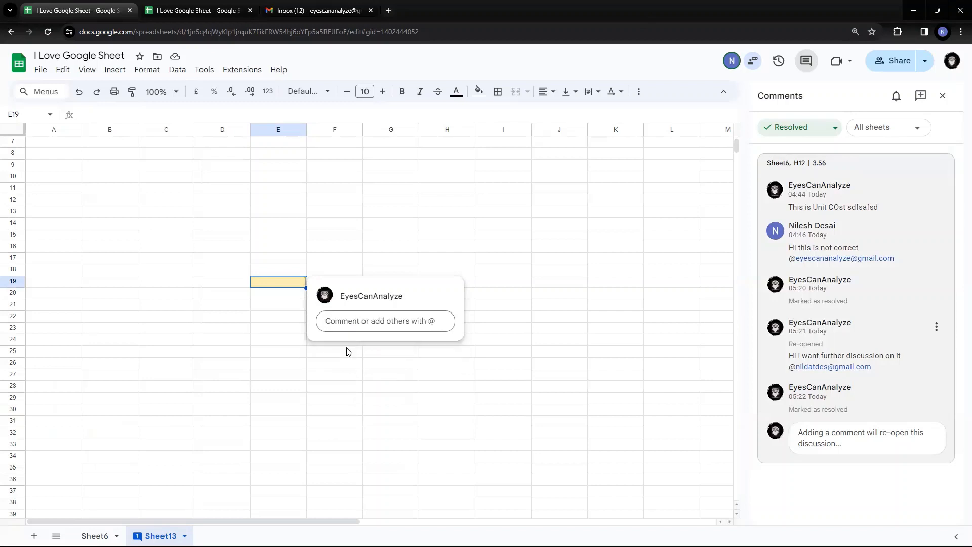
left_click(501, 449)
Return to Sheet6 and set the comments list to show all comments instead of only resolved ones.
left_click(95, 535)
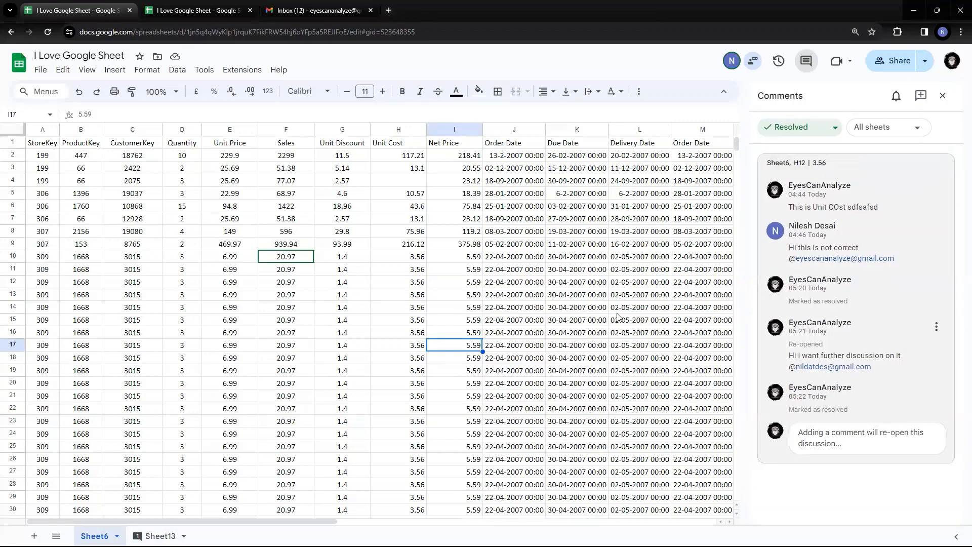
left_click(494, 323)
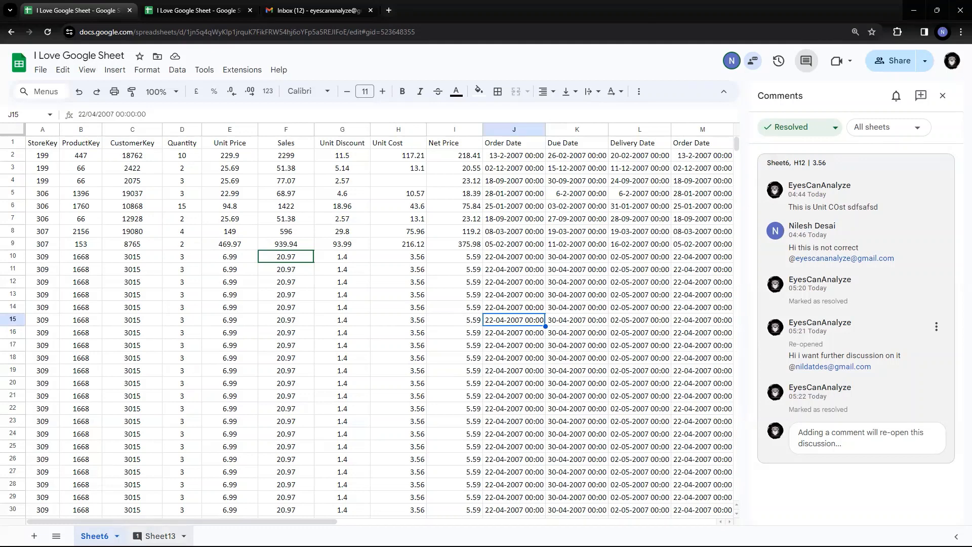
left_click(838, 132)
left_click(785, 148)
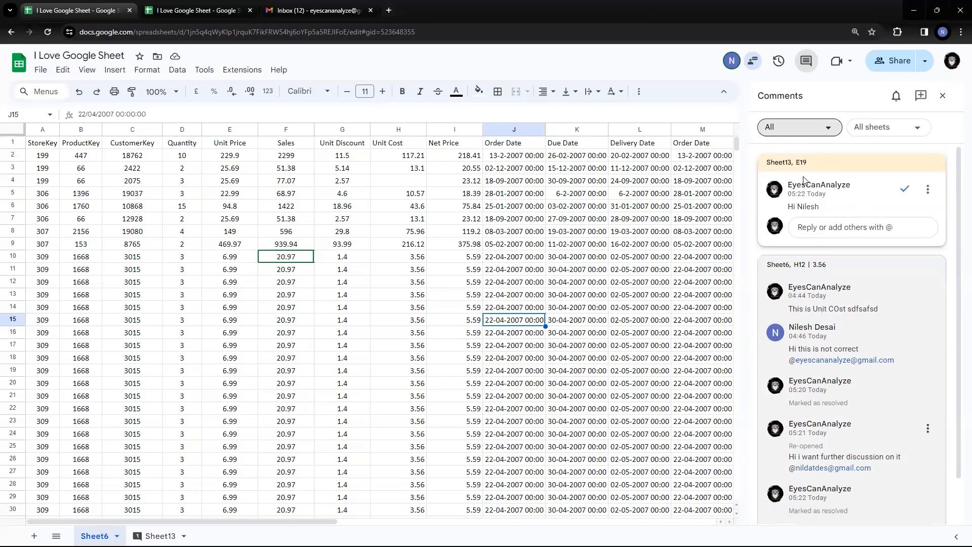
Go to the commented cell E19 on the new sheet and to H12 on Sheet6 from their threads in the comments list.
left_click_drag(765, 168, 811, 167)
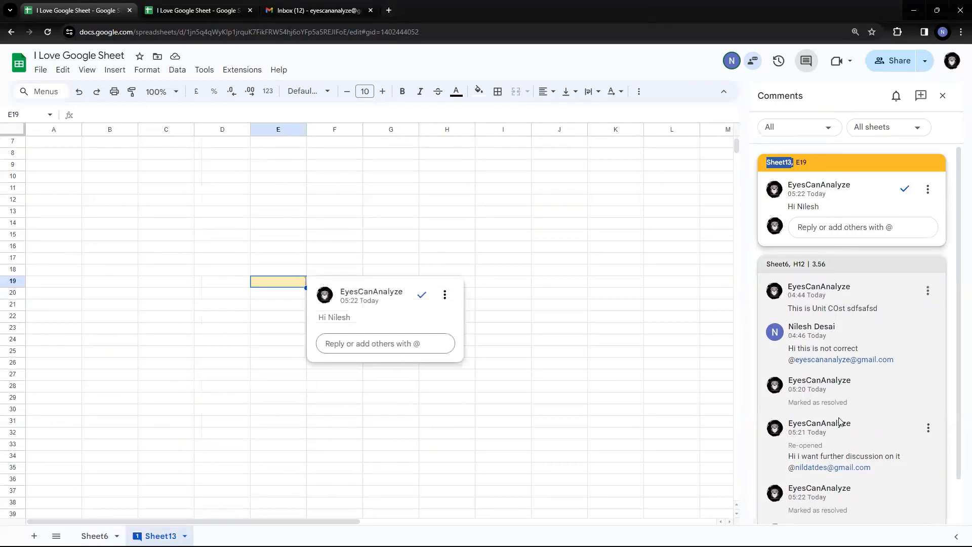
left_click(829, 263)
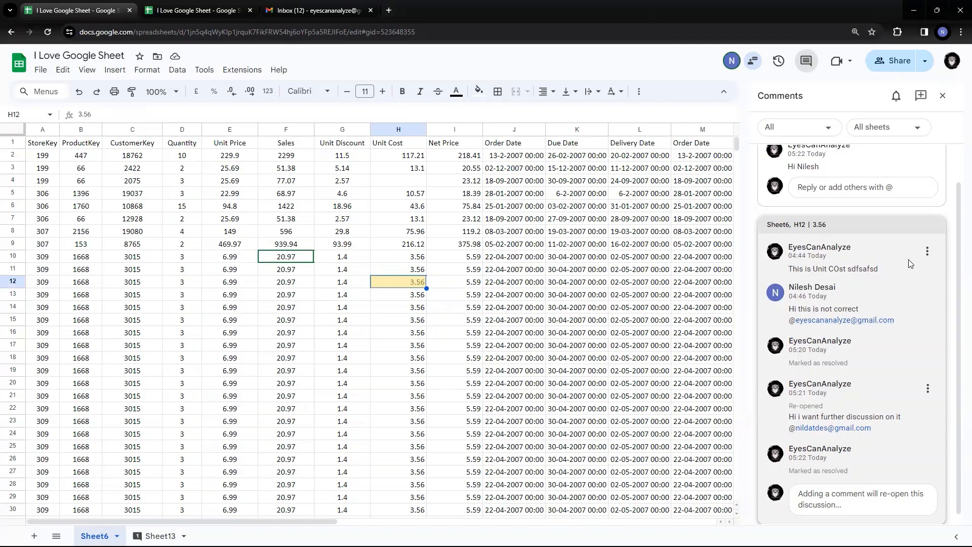
scroll(877, 223, "up", 1)
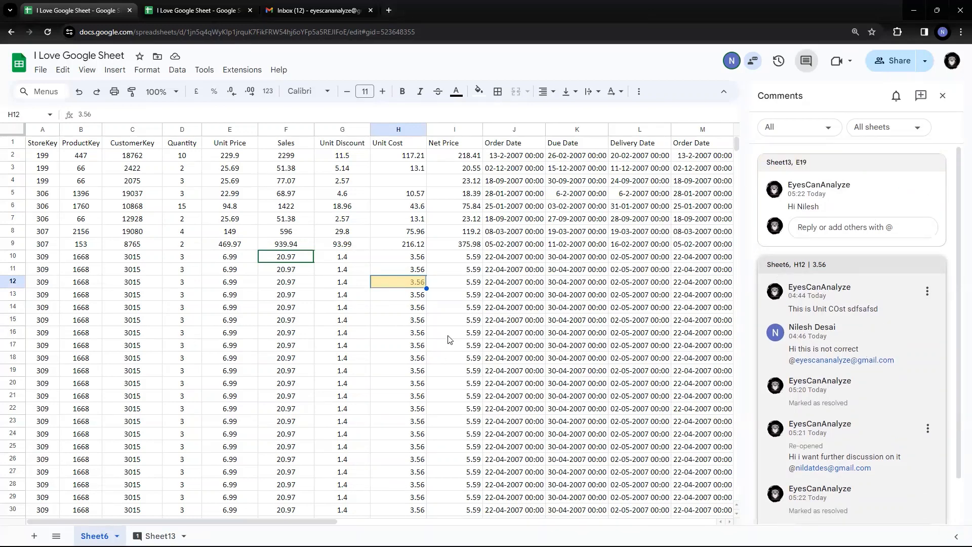
Limit the comments list to the current sheet, and set it back to all sheets.
left_click(916, 130)
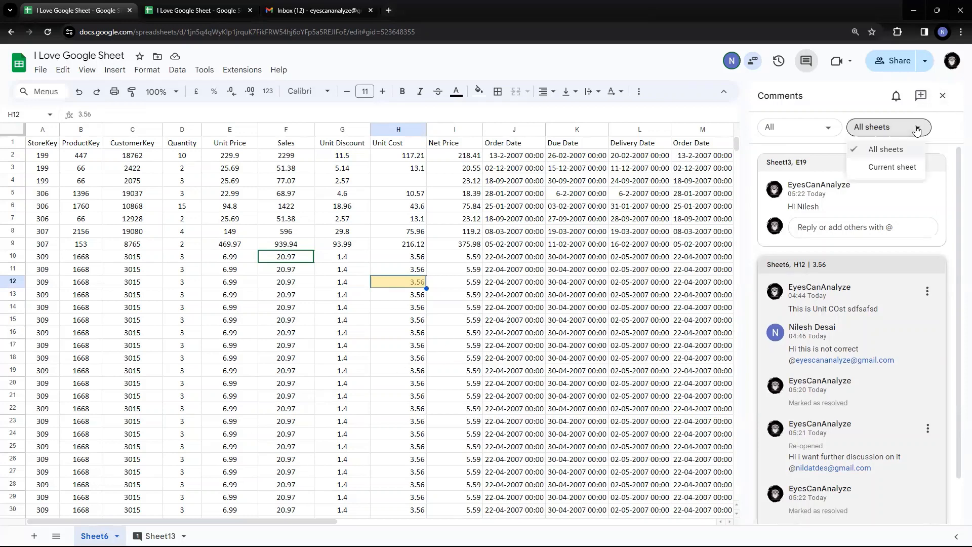
left_click(566, 259)
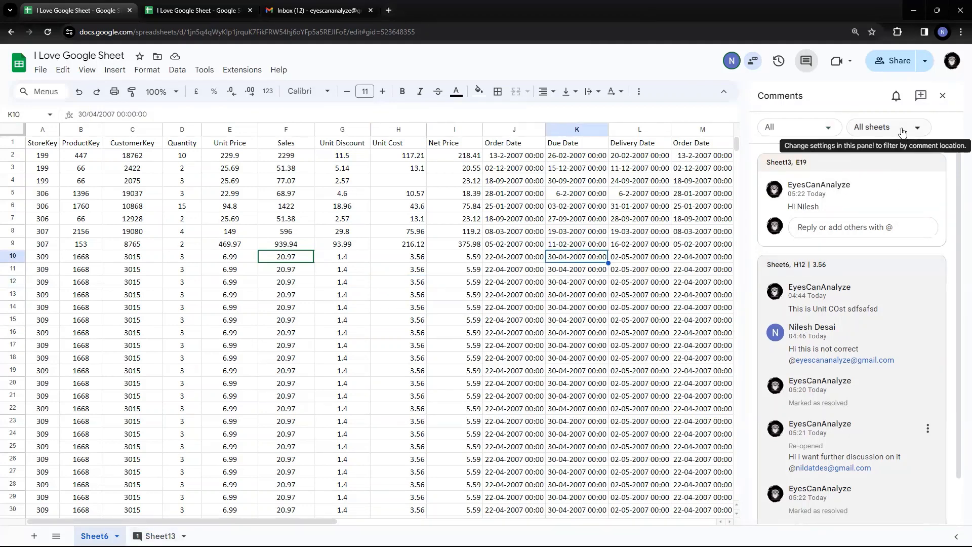
left_click(902, 132)
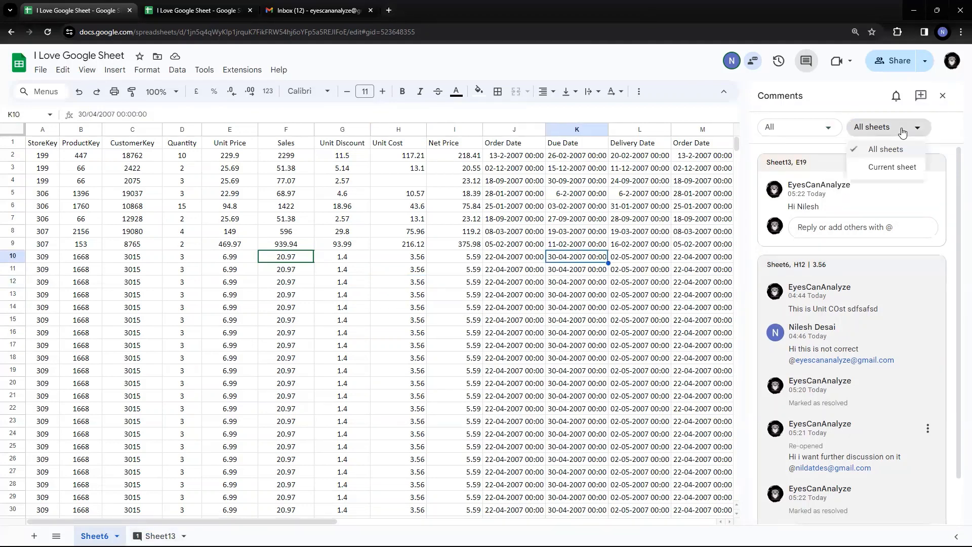
left_click(898, 168)
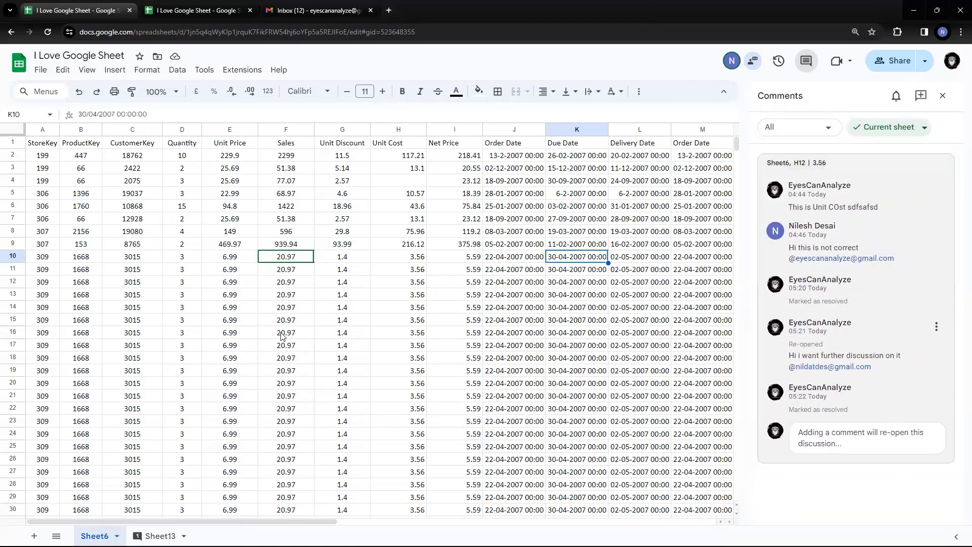
left_click(922, 129)
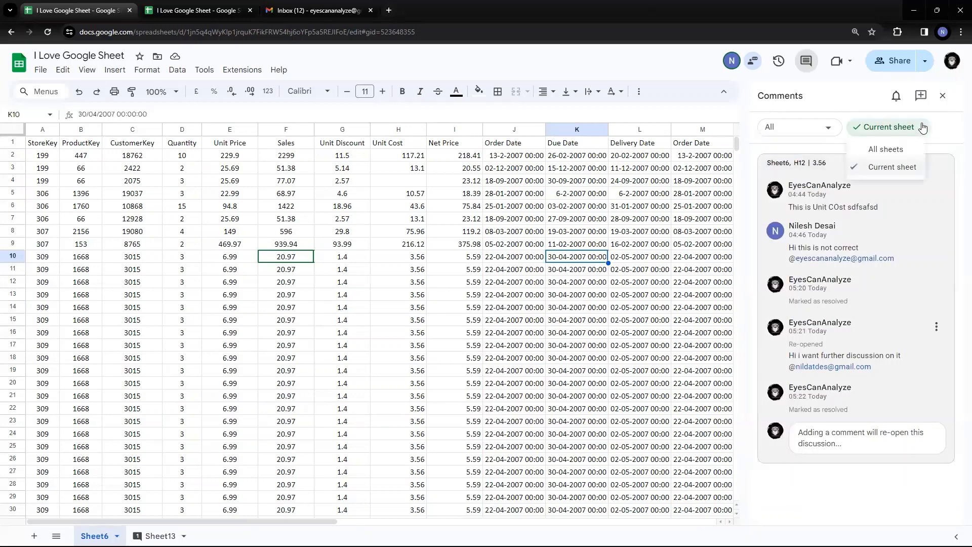
left_click(882, 150)
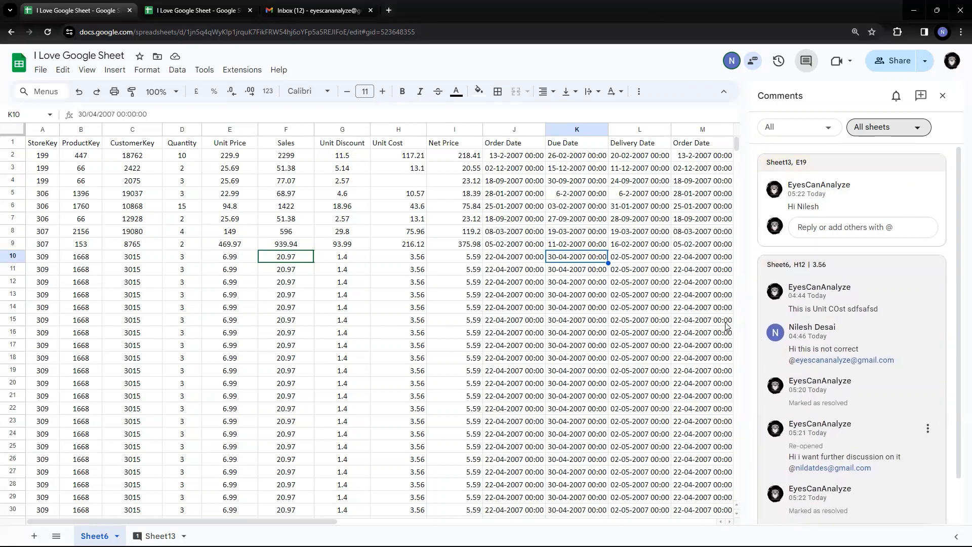
Switch to the Gmail inbox and reload it to check for new comment notifications.
left_click(297, 11)
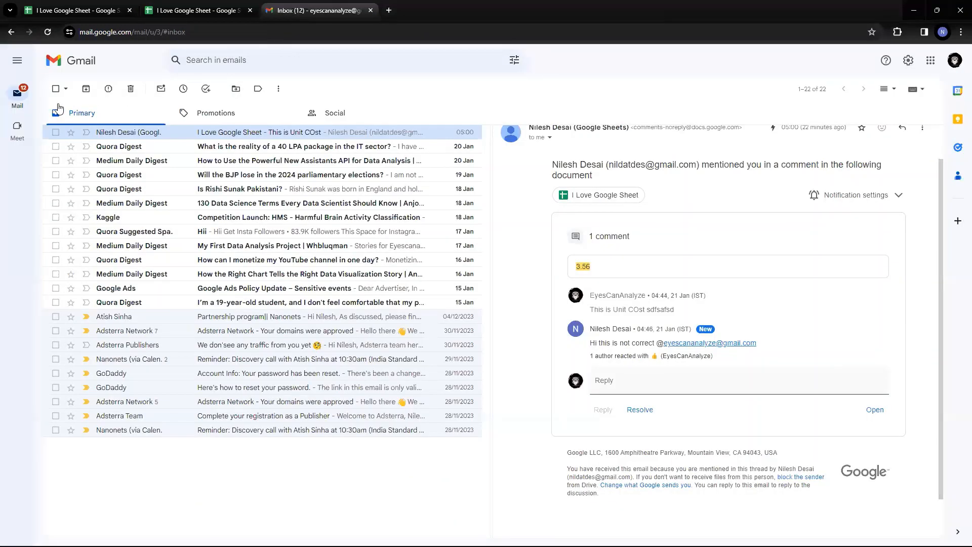
left_click(48, 32)
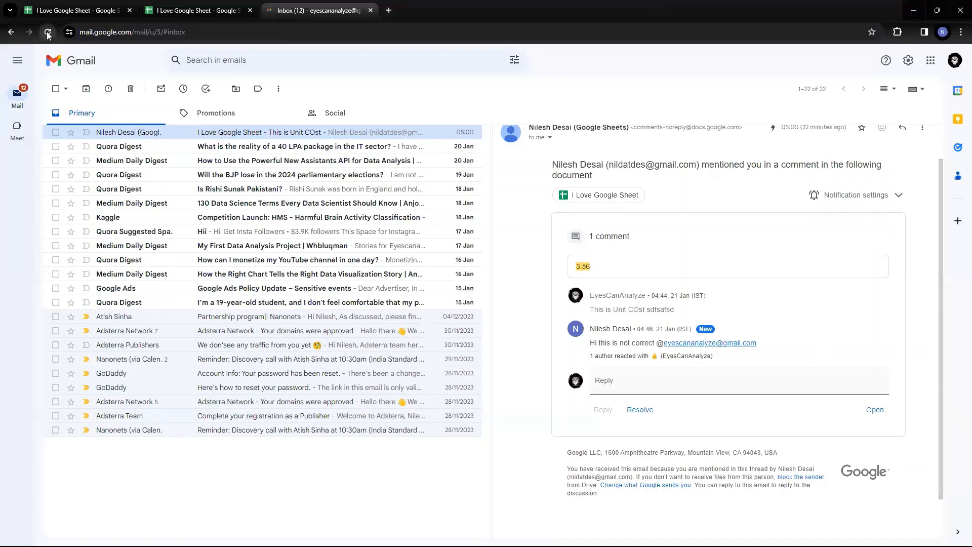